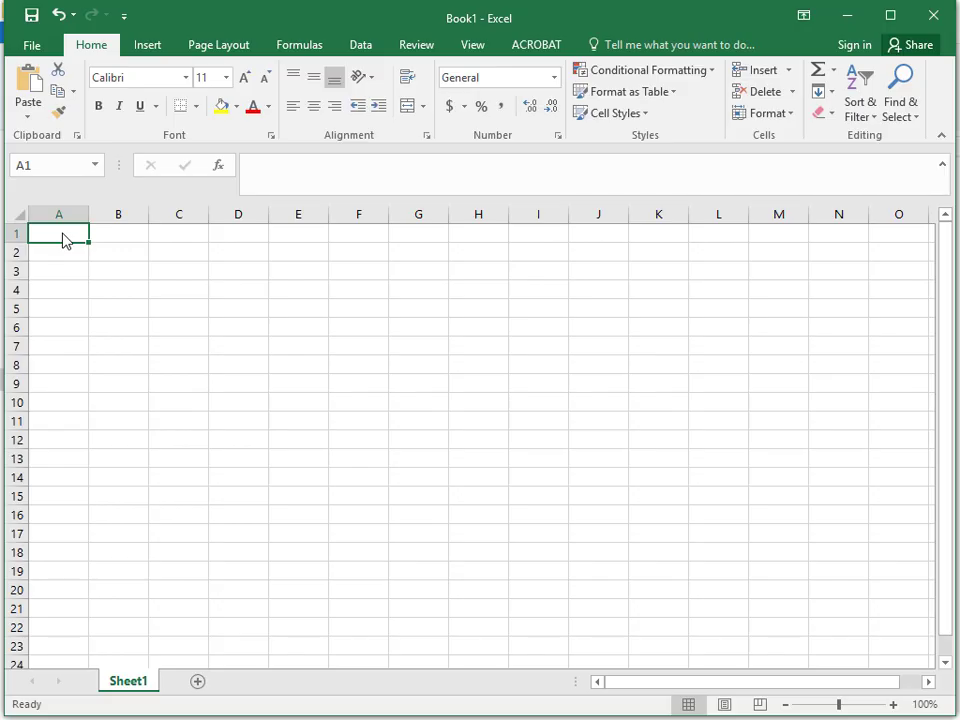
# Enter the Criteria heading in A1, then Cost and Level of Social Justice below it
pyautogui.write('Criteria')
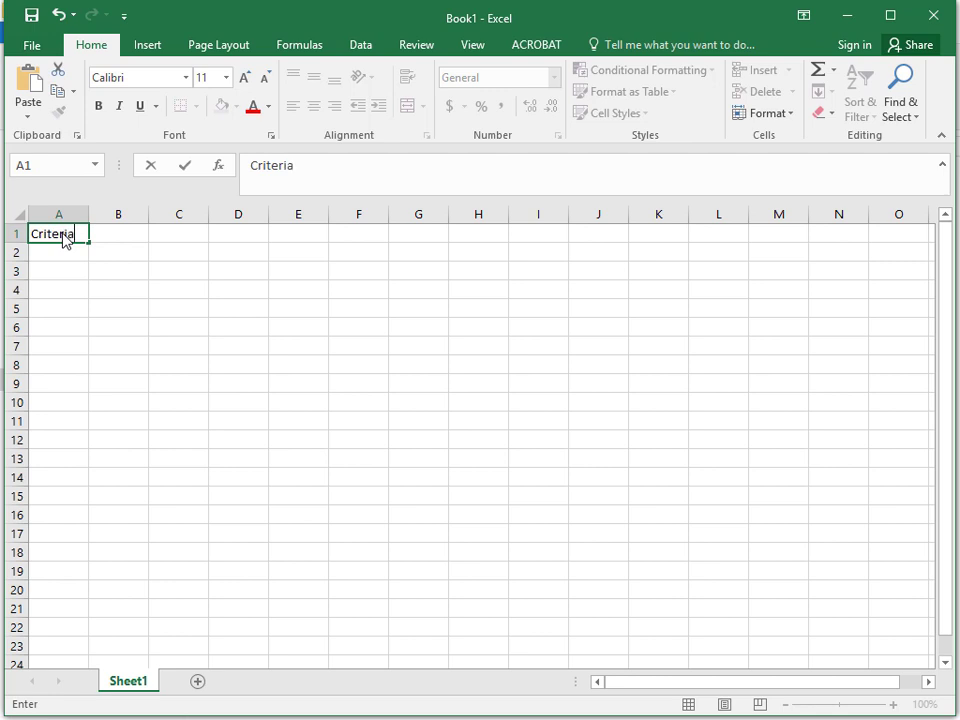
pyautogui.press('Return')
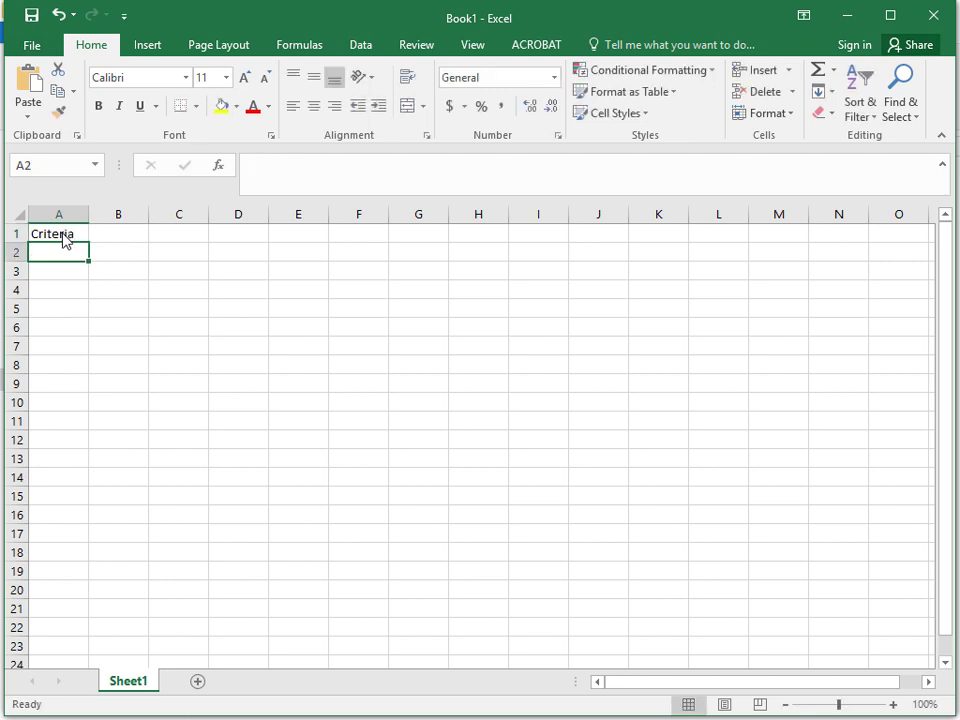
pyautogui.write('Cost')
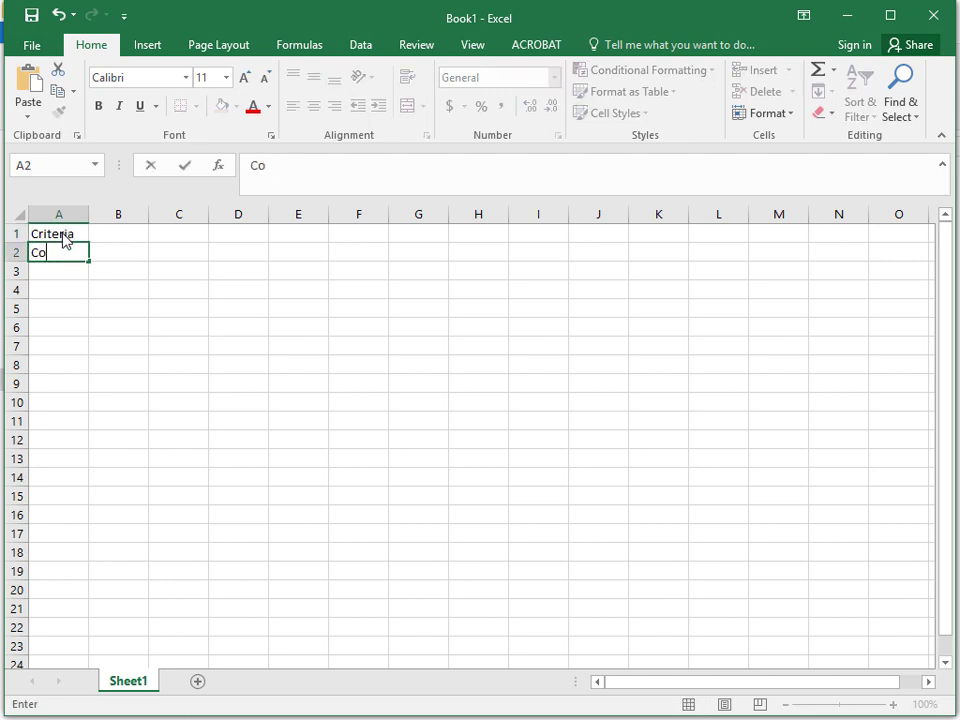
pyautogui.press('Return')
pyautogui.write('Level')
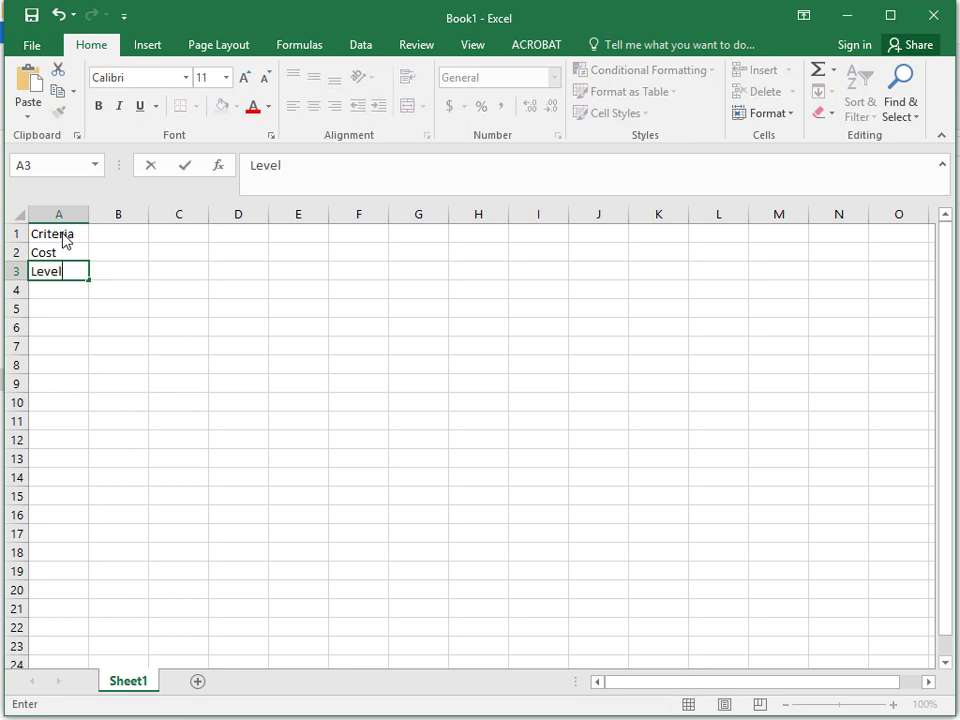
pyautogui.write(' of Socila J')
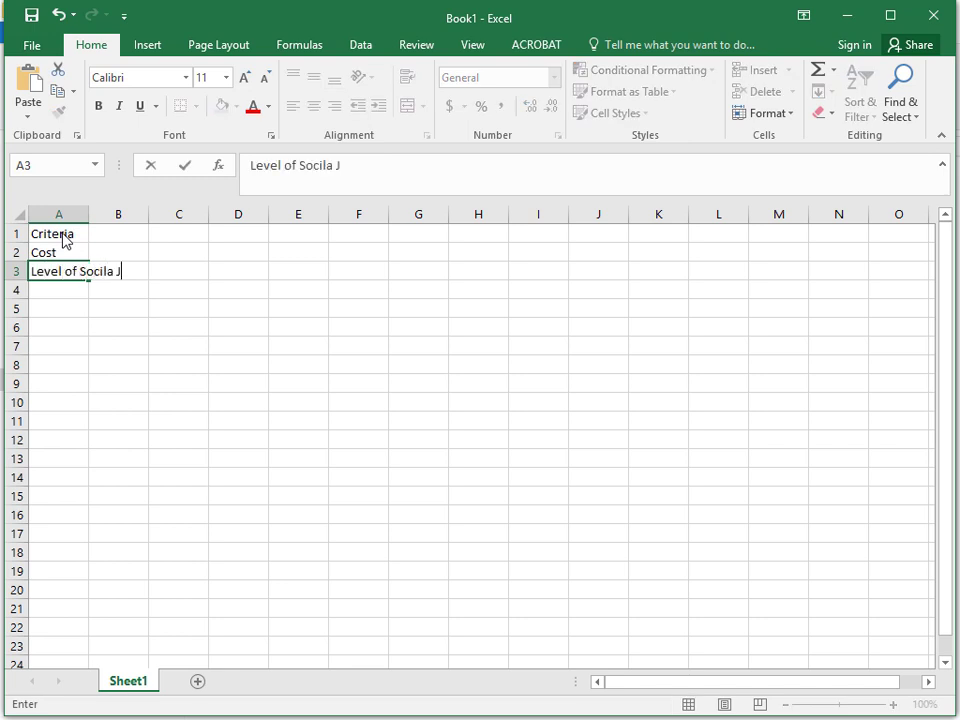
pyautogui.press('BackSpace')
pyautogui.press('BackSpace')
pyautogui.write('al Justice')
pyautogui.press('Return')
# Add Percent Cacao and Deliciousness as the last two criteria in column A
pyautogui.write('Per')
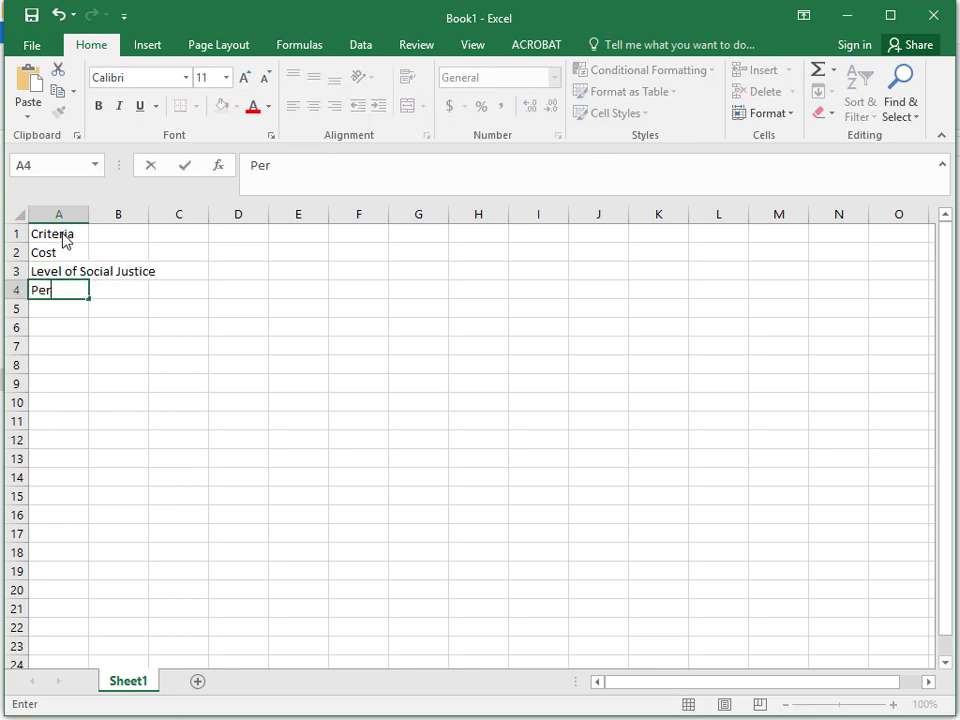
pyautogui.write('cent Cacao')
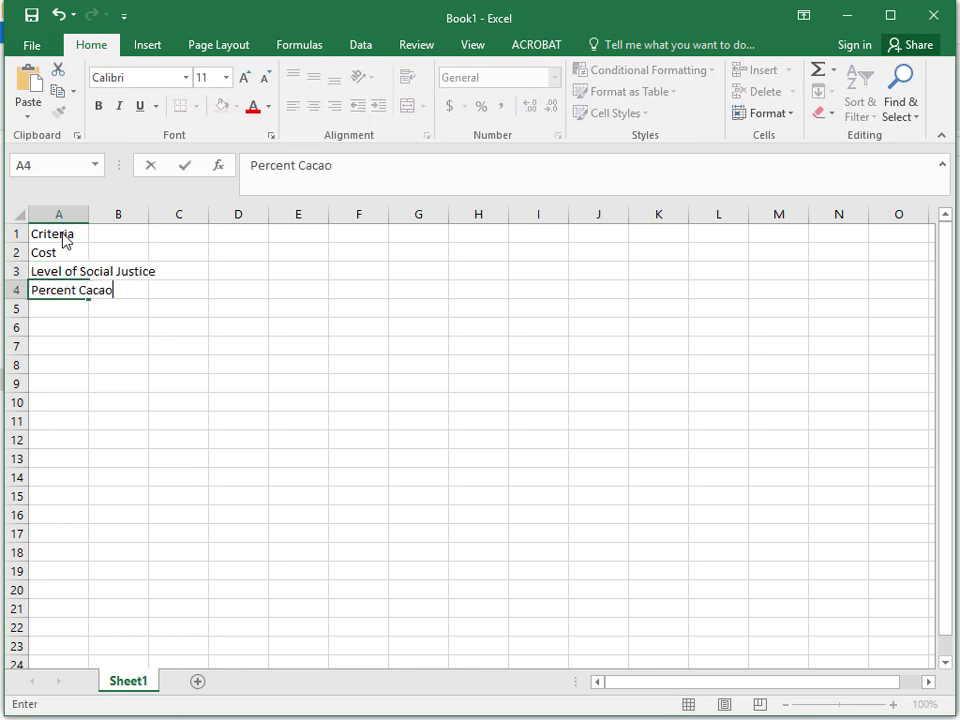
pyautogui.press('Return')
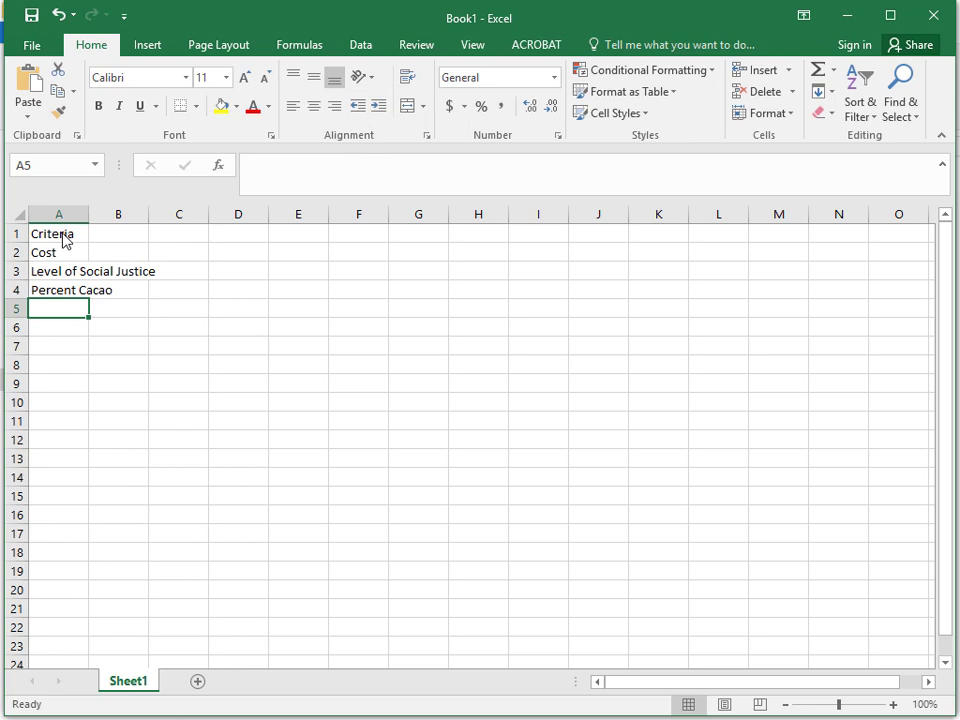
pyautogui.write('Del')
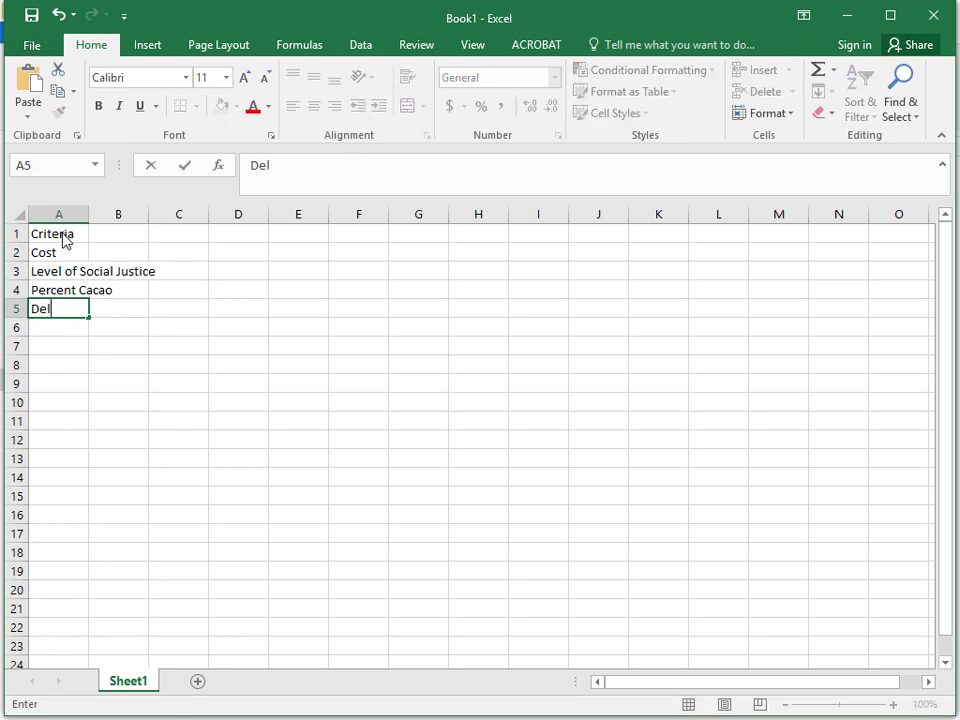
pyautogui.write('iciousness')
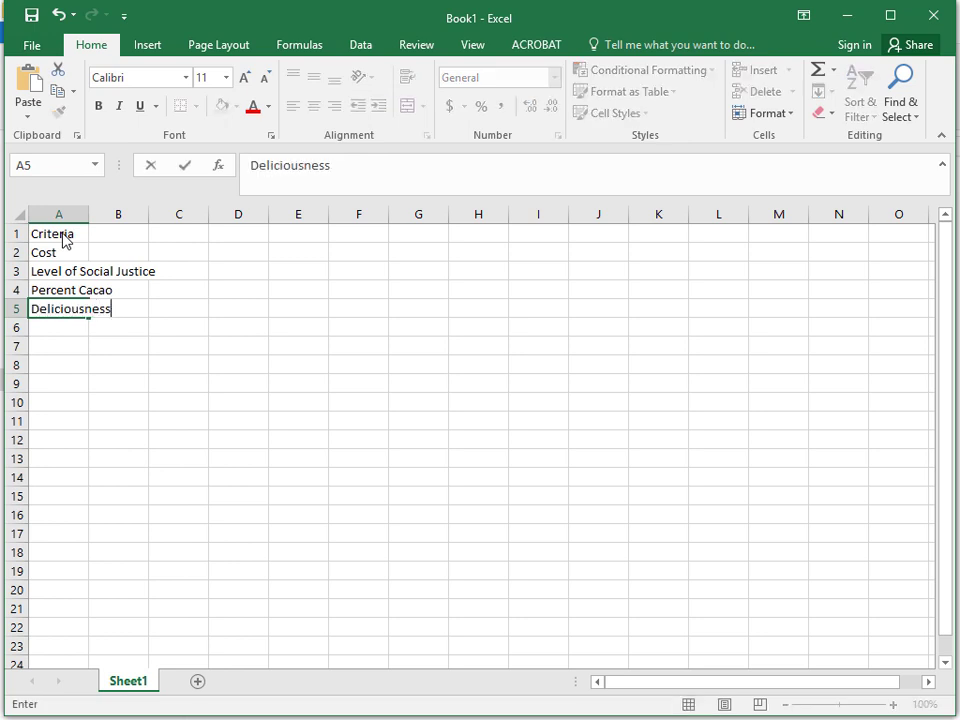
pyautogui.press('Return')
pyautogui.write('Nutri')
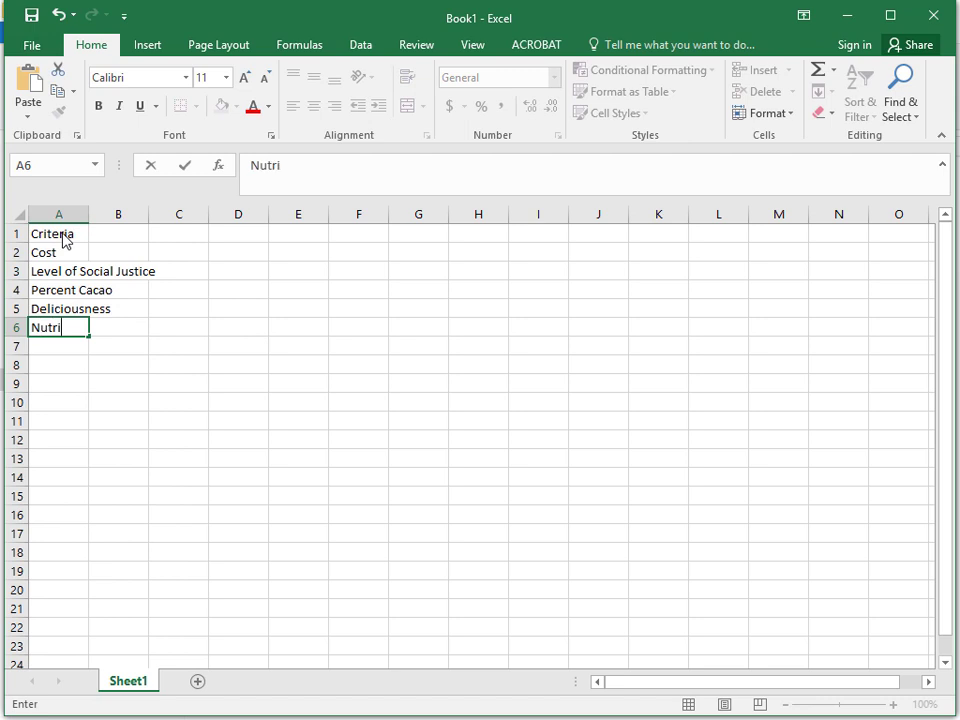
pyautogui.press('BackSpace')
pyautogui.press('BackSpace')
pyautogui.press('BackSpace')
pyautogui.press('Return')
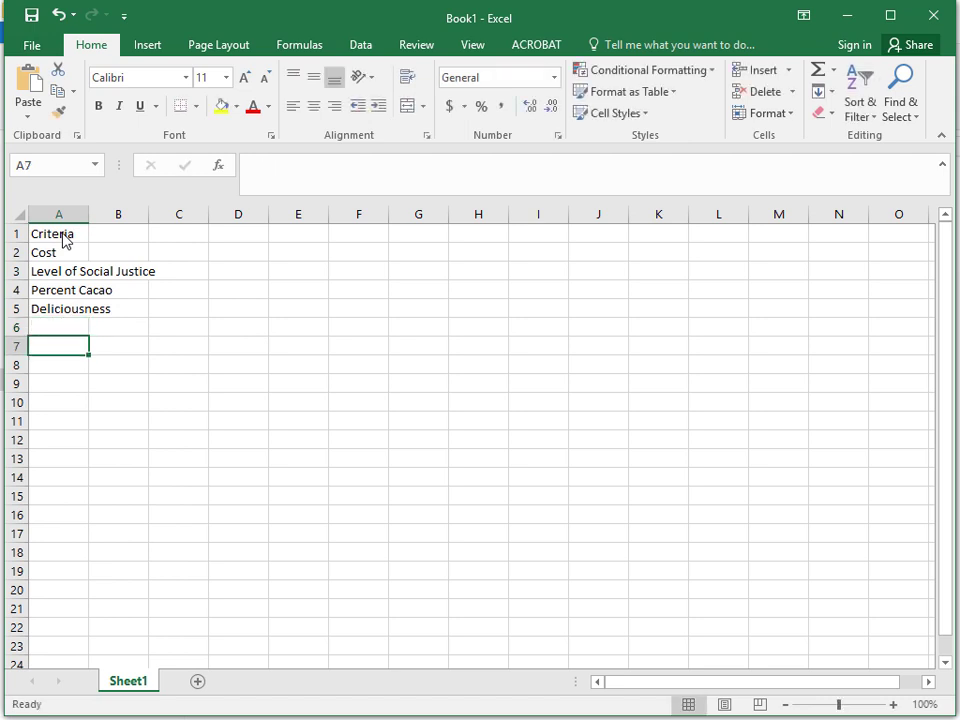
# Autofit column A to the longest criterion and put a Weight heading in B1
pyautogui.doubleClick(89, 214)
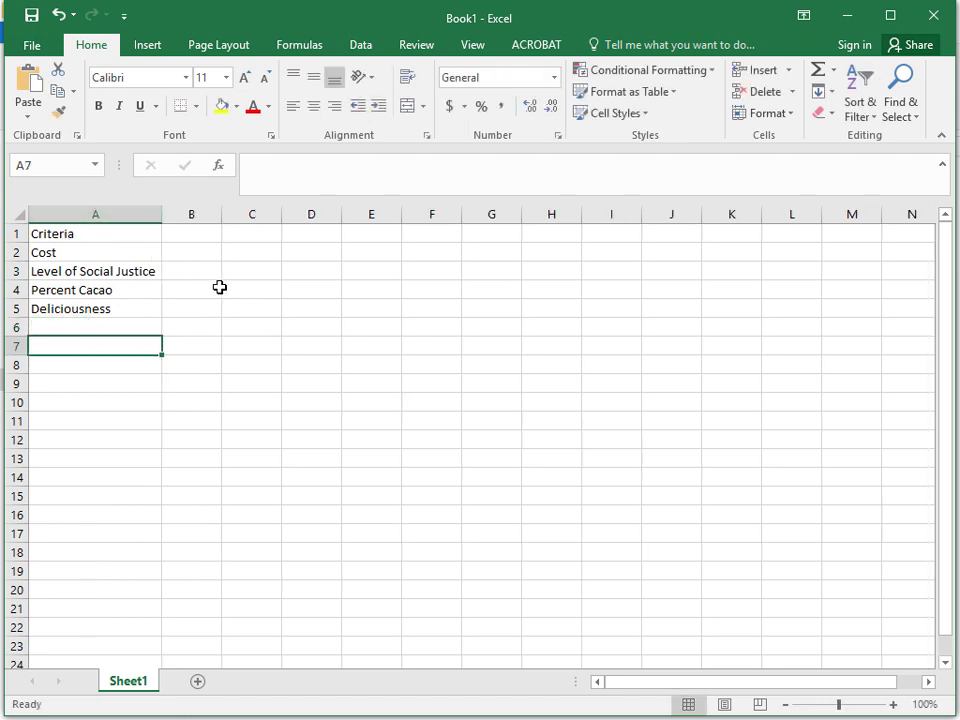
pyautogui.click(188, 233)
pyautogui.write('W')
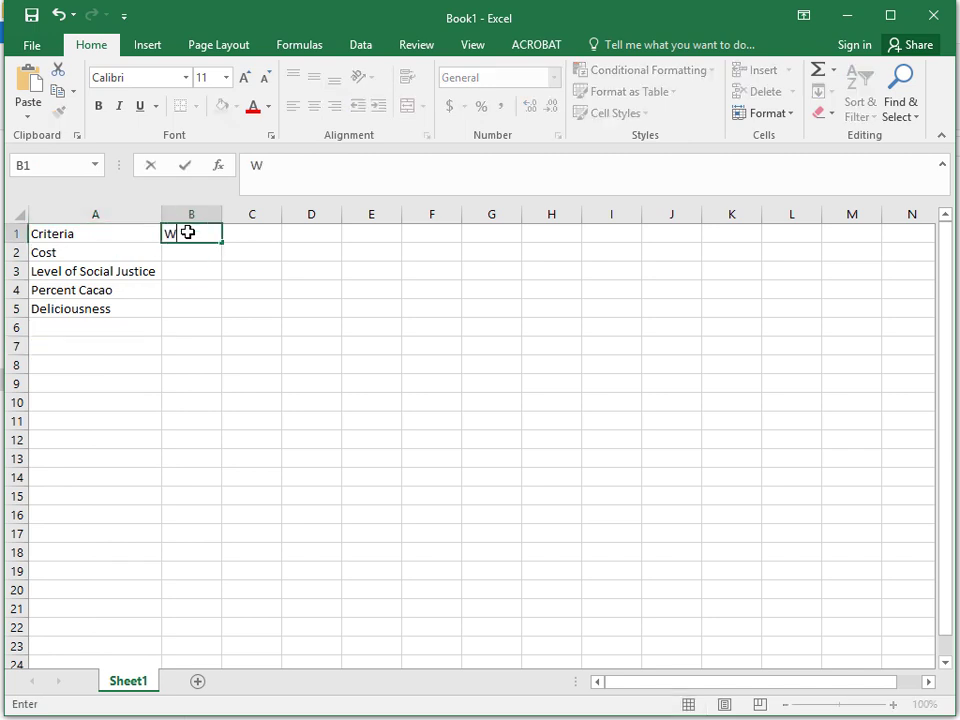
pyautogui.write('eight')
pyautogui.press('Return')
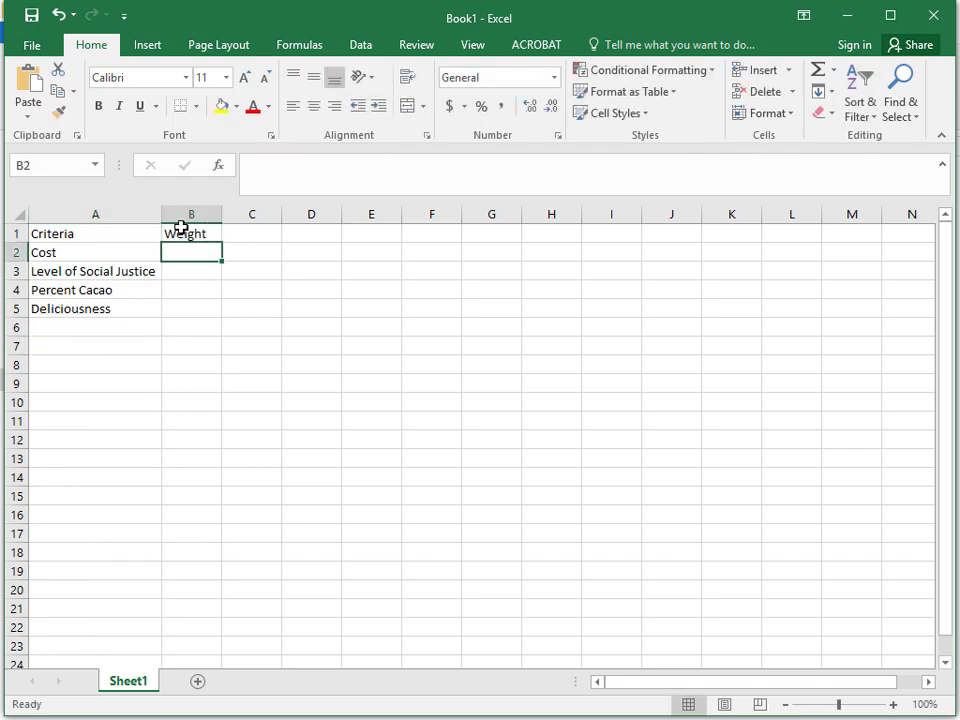
# Insert a row above Cost and put the scale note (0-10 high) in B2
pyautogui.rightClick(16, 252)
pyautogui.click(55, 383)
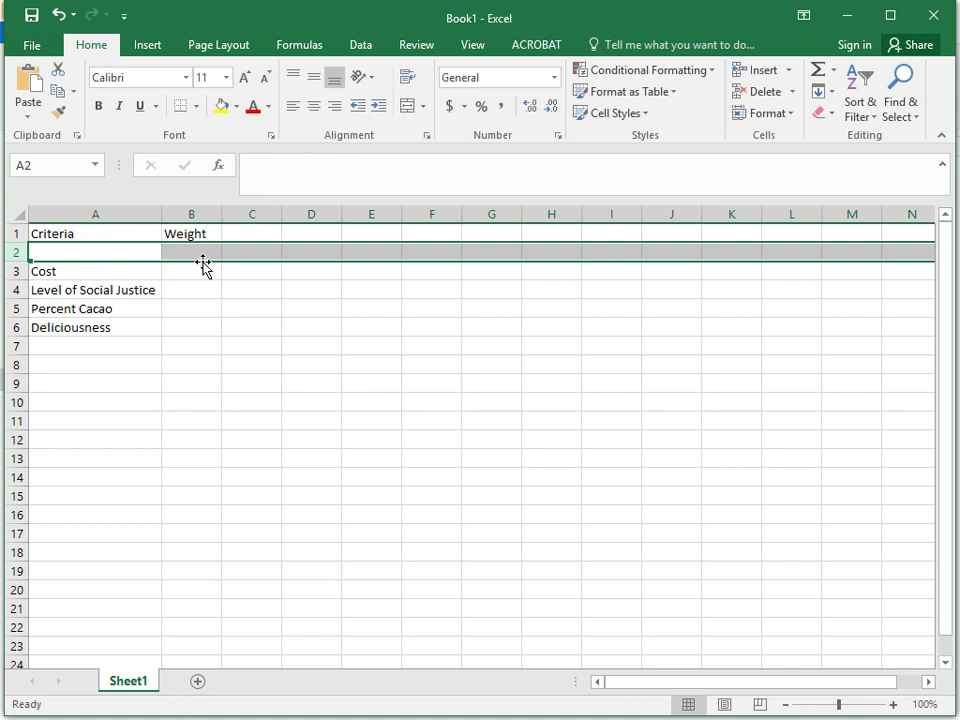
pyautogui.click(194, 246)
pyautogui.write('(')
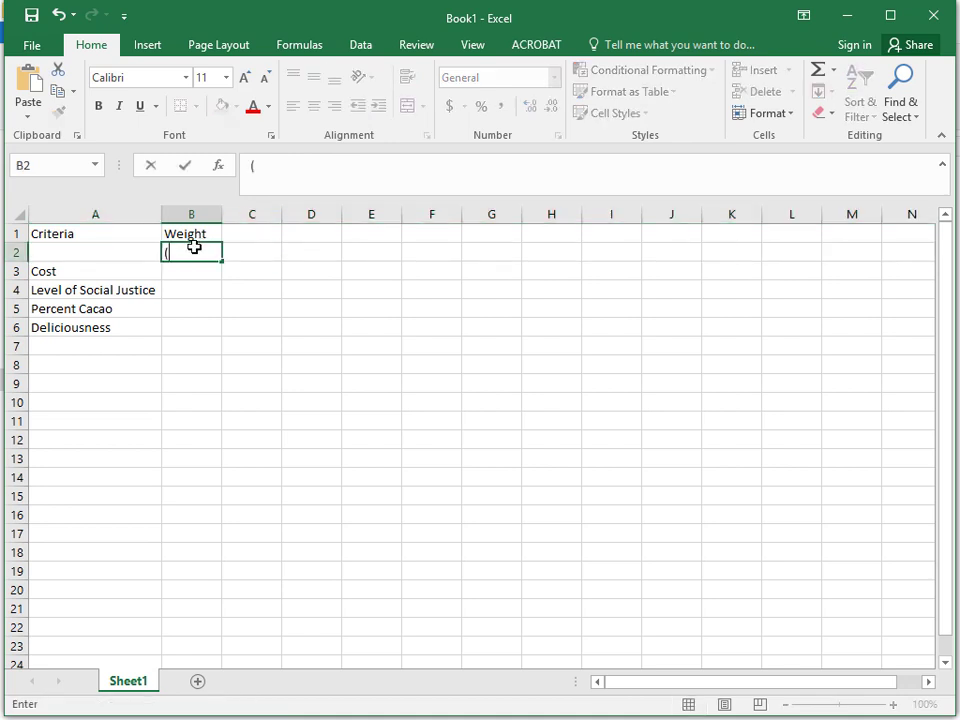
pyautogui.write('0-10 high)')
pyautogui.press('Return')
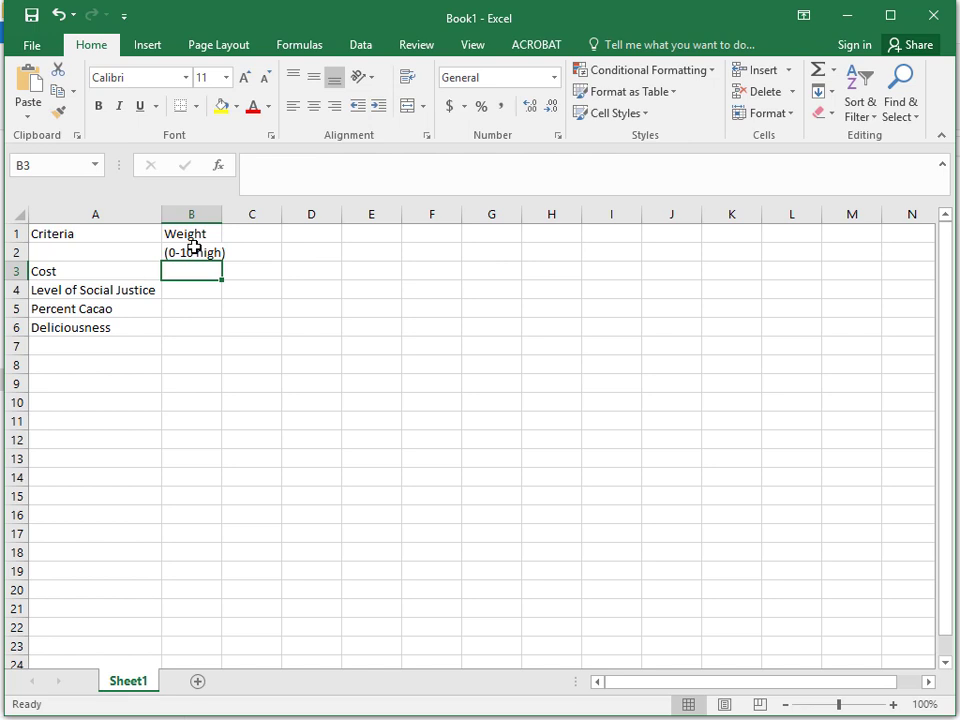
# Enter weights 9, 5, 8 and 10 for Cost, Social Justice, Percent Cacao and Deliciousness
pyautogui.write('9')
pyautogui.press('Return')
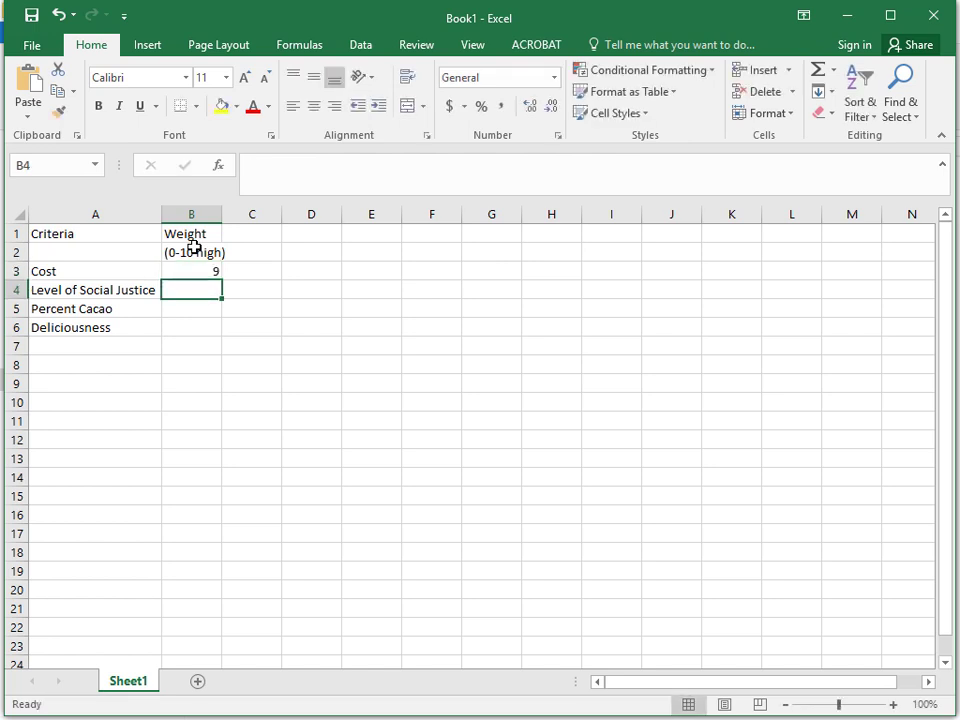
pyautogui.write('5')
pyautogui.press('Return')
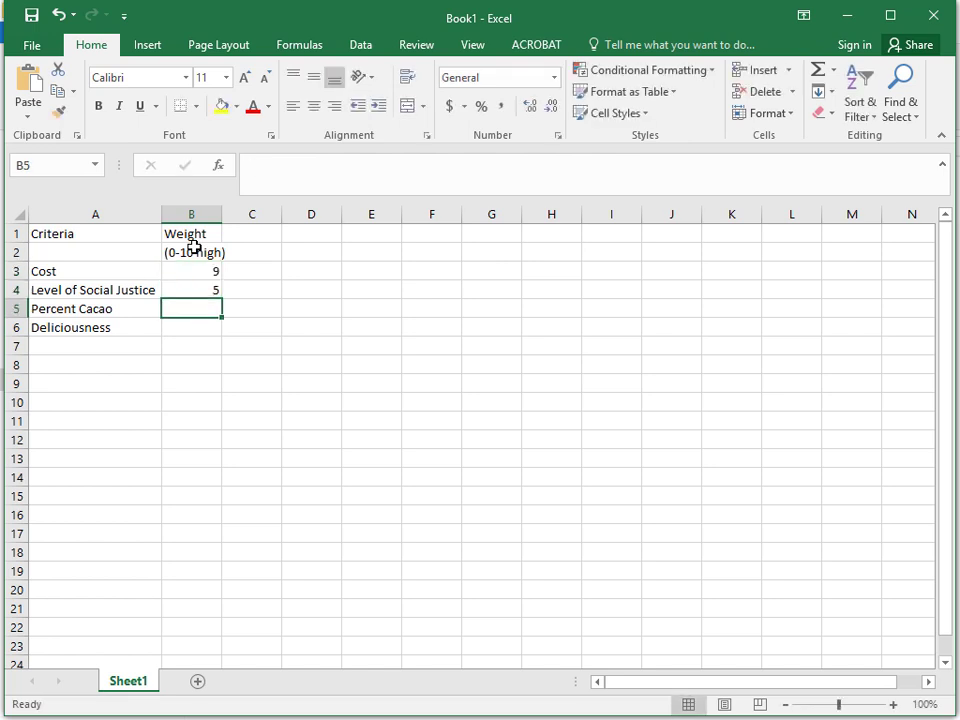
pyautogui.write('8')
pyautogui.press('Return')
pyautogui.write('10')
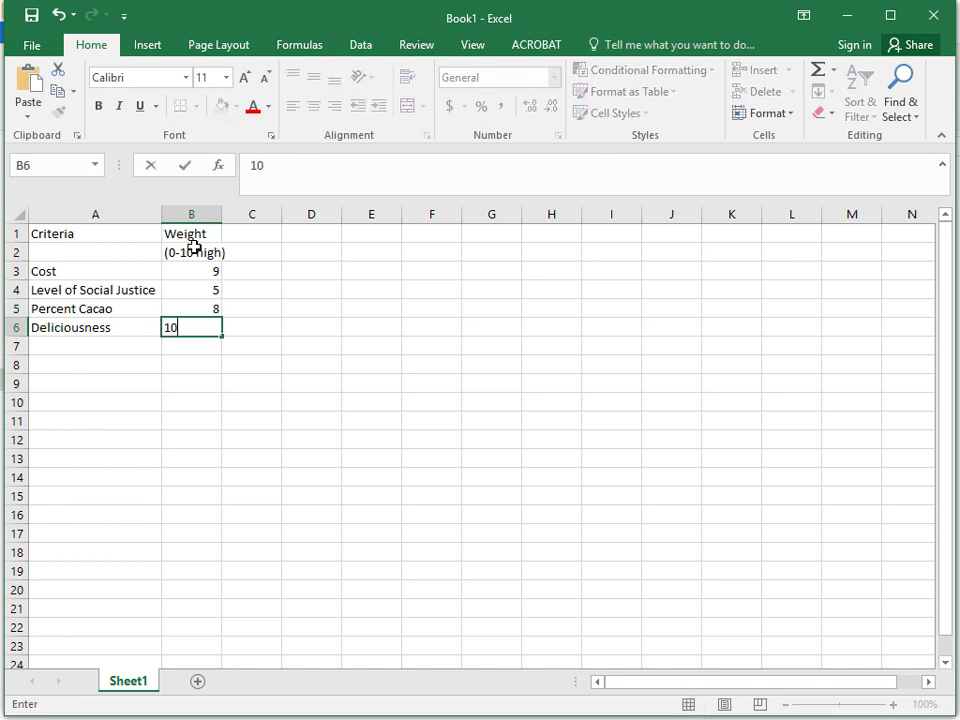
pyautogui.press('Return')
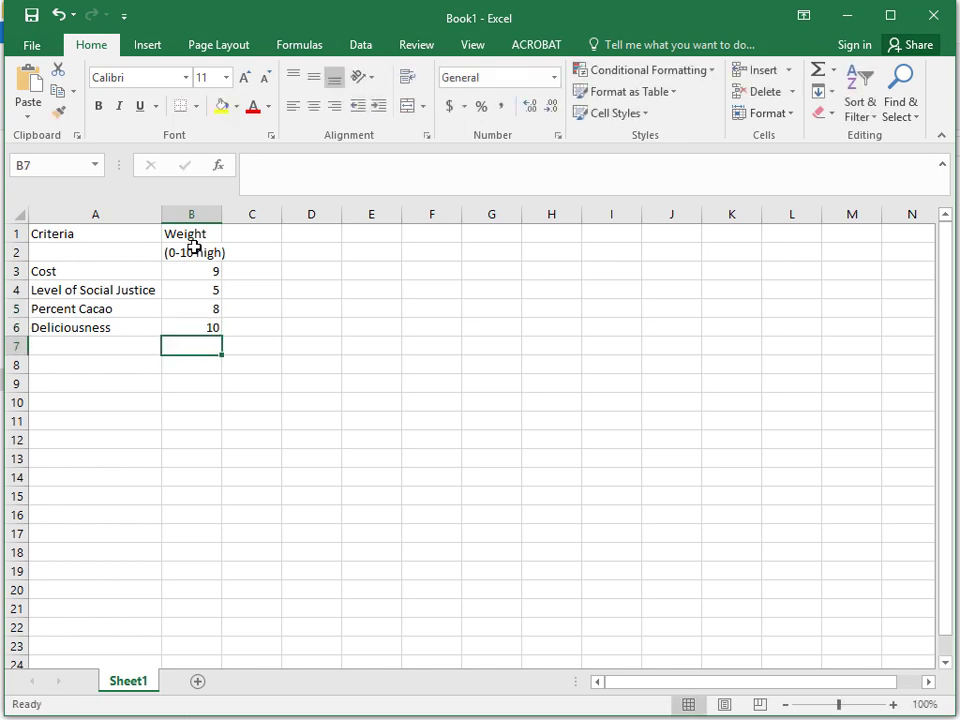
# Put the heading Alternative Solutions (0-50 high) in C1
pyautogui.click(248, 231)
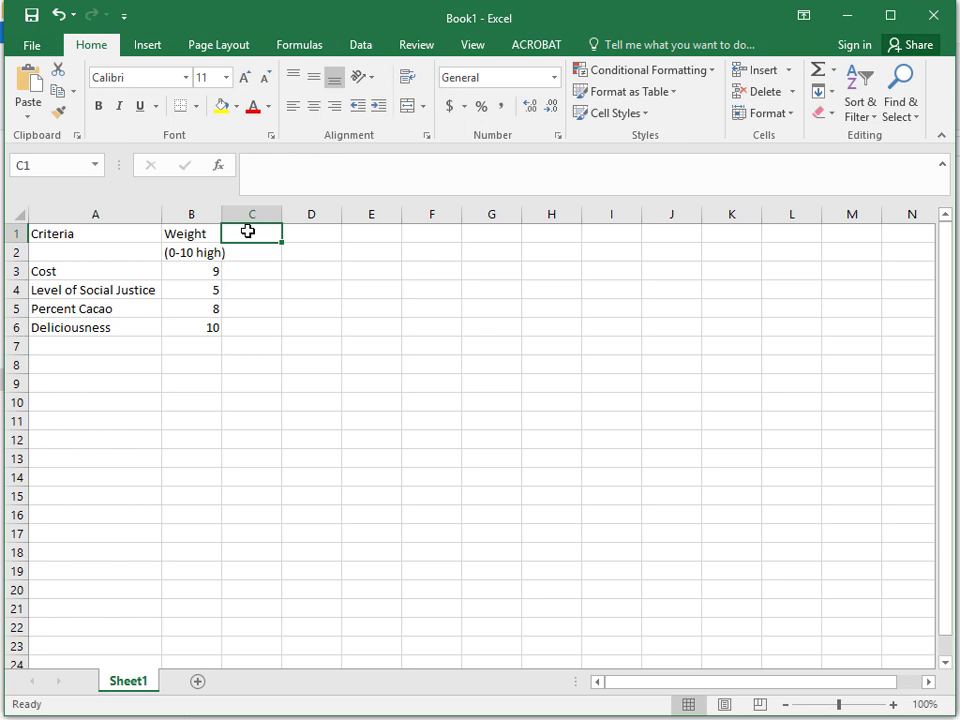
pyautogui.write('A')
pyautogui.write('lter')
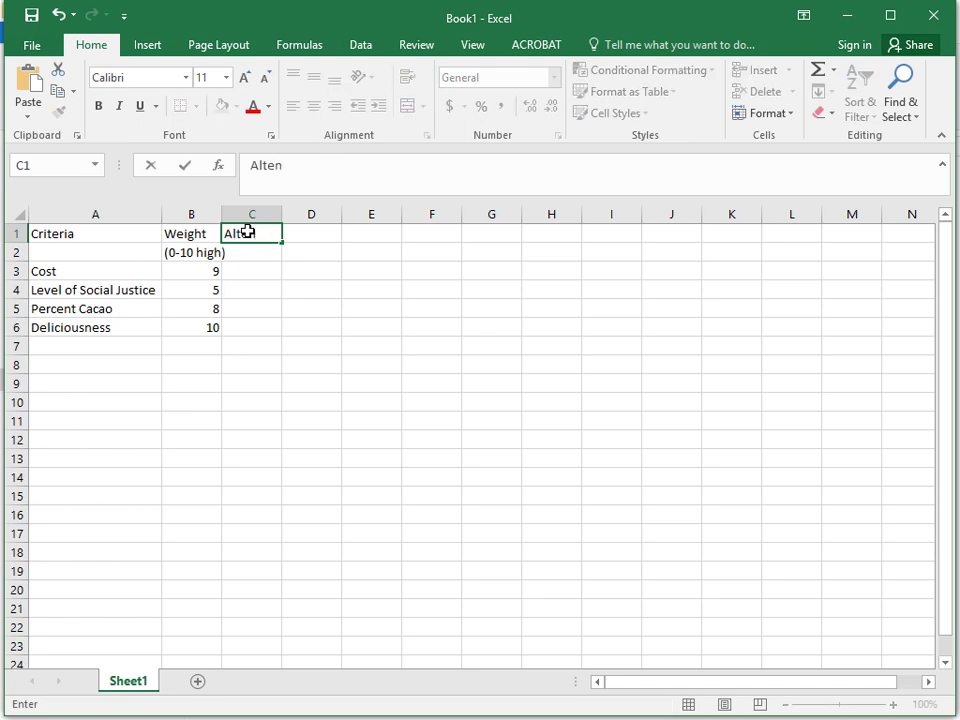
pyautogui.write('native Solutions')
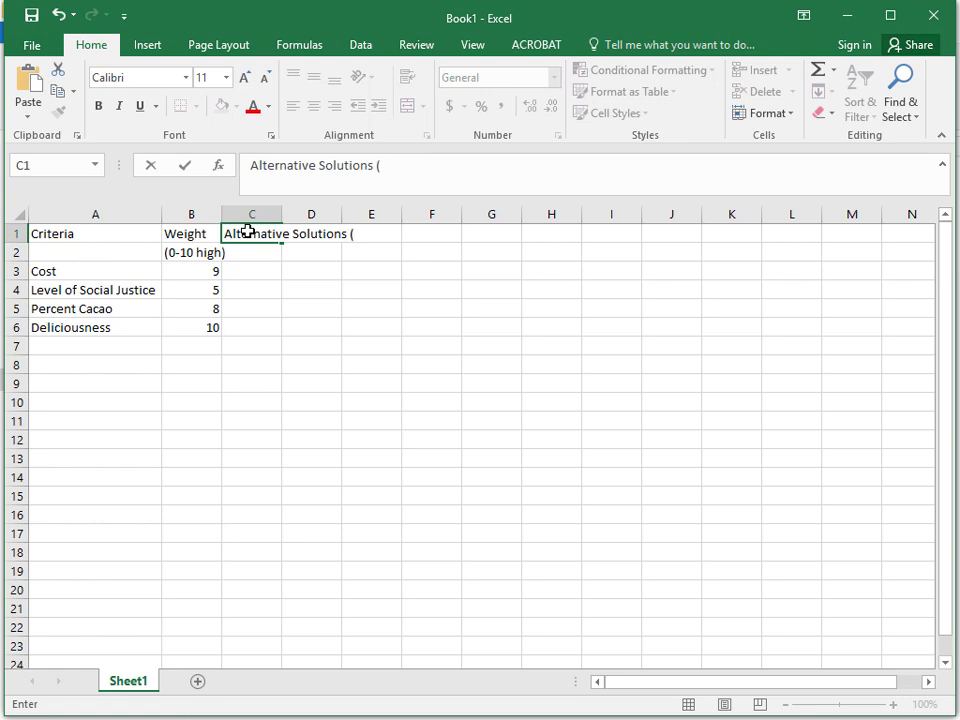
pyautogui.write(' (0-50 high')
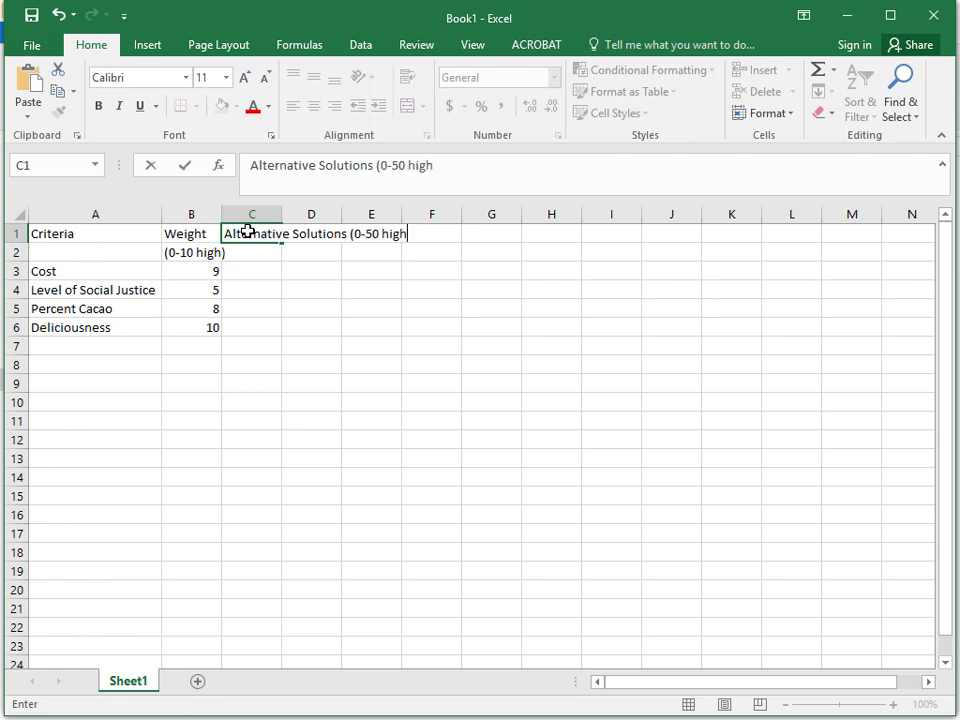
pyautogui.press('Return')
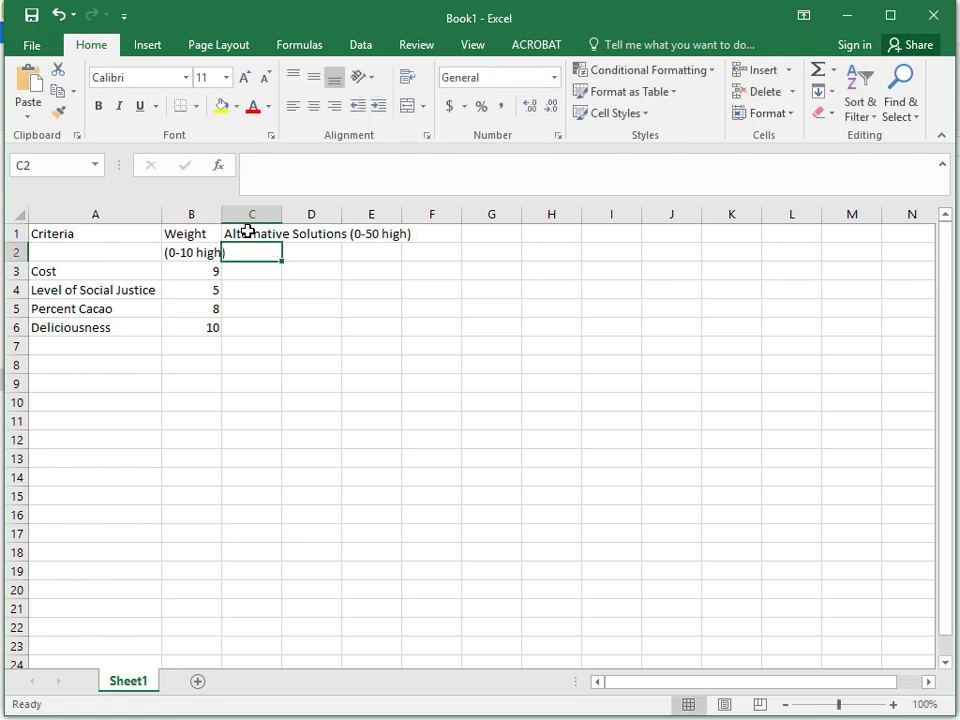
# Enter End. Species Jaguar, End Special Bat, ChocoLove A&S and Theo Extra Dark across C2:F2
pyautogui.write('End. S')
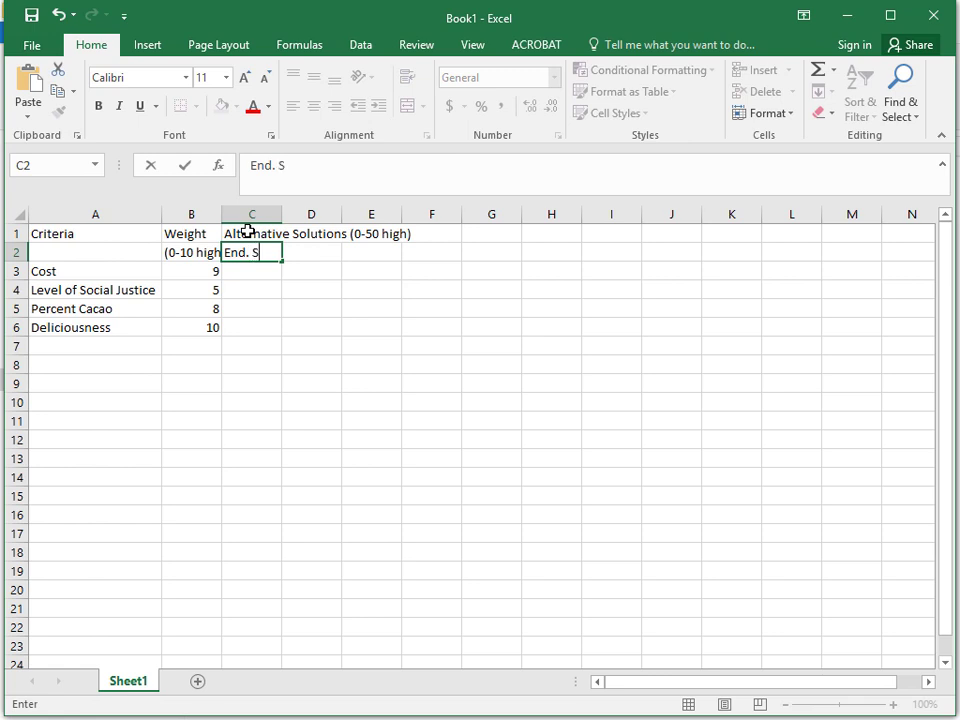
pyautogui.write('pecies Ja')
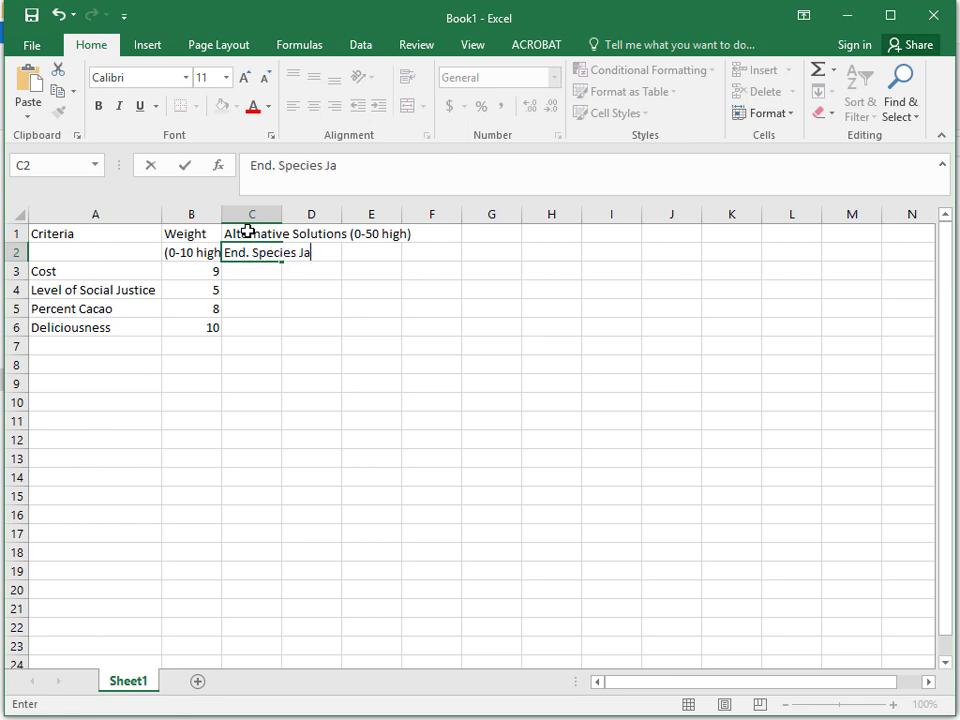
pyautogui.write('guar')
pyautogui.press('Tab')
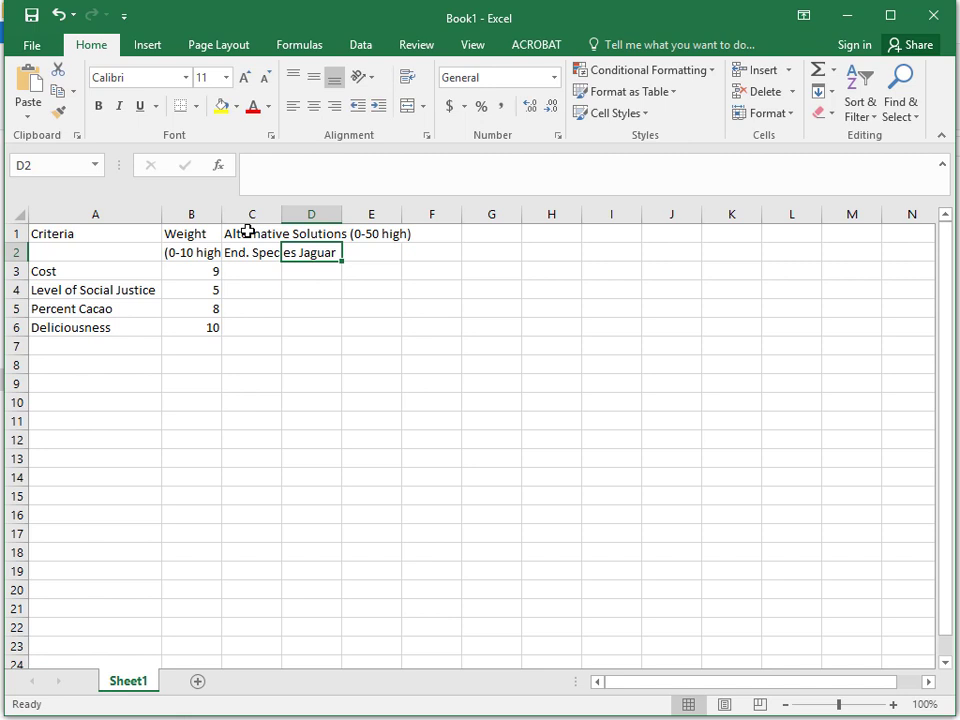
pyautogui.write('End Spei')
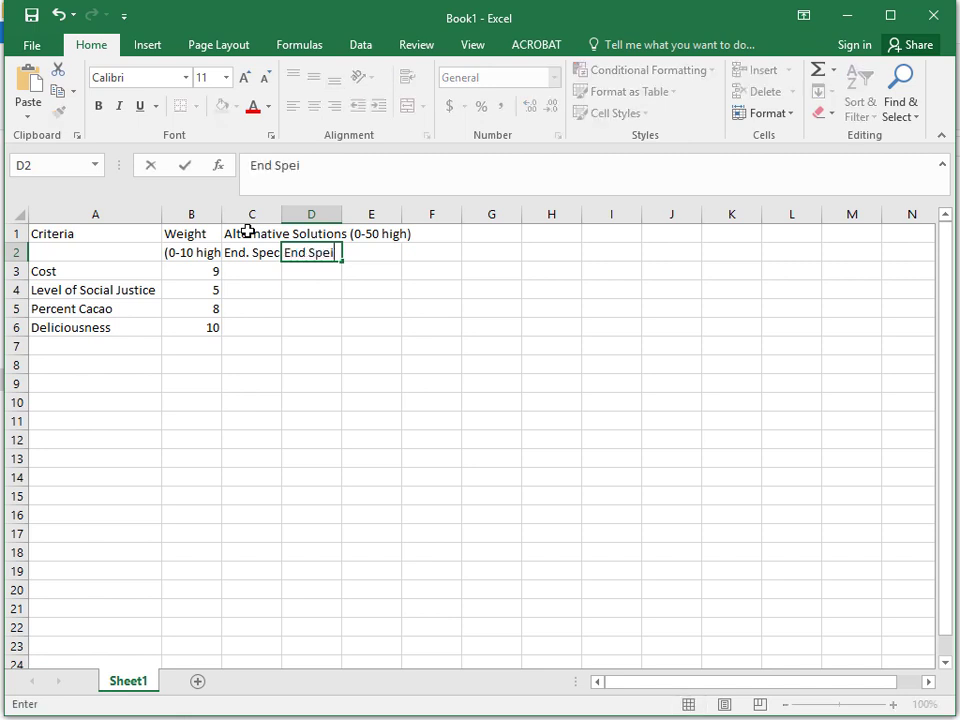
pyautogui.write('c')
pyautogui.press('BackSpace')
pyautogui.press('BackSpace')
pyautogui.write('cial Bat')
pyautogui.press('Tab')
pyautogui.write('Ch')
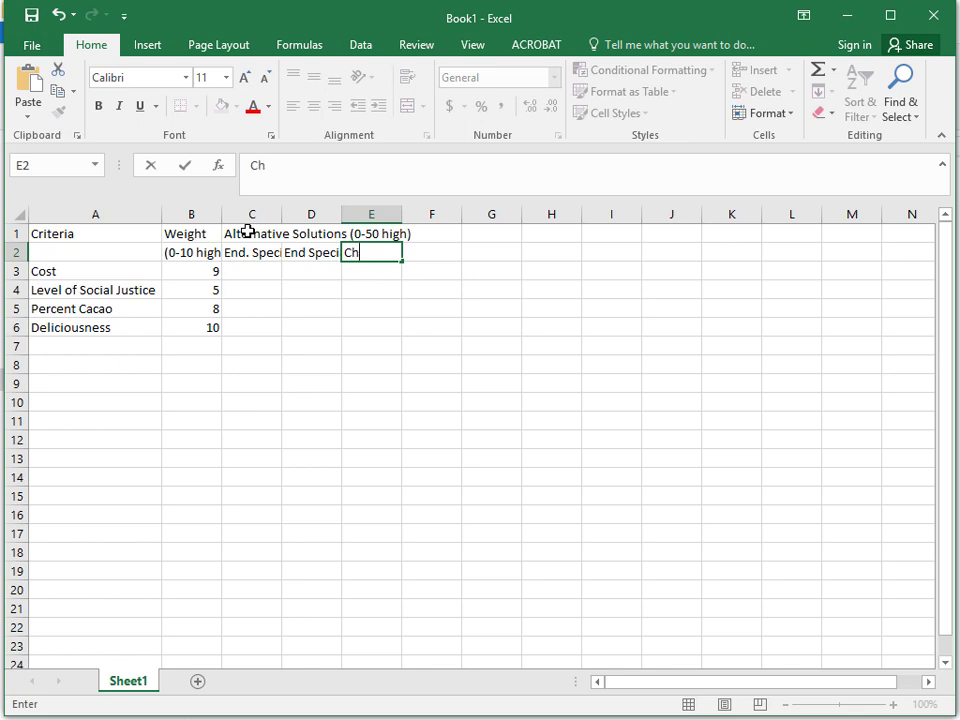
pyautogui.write('ocoLove A&S')
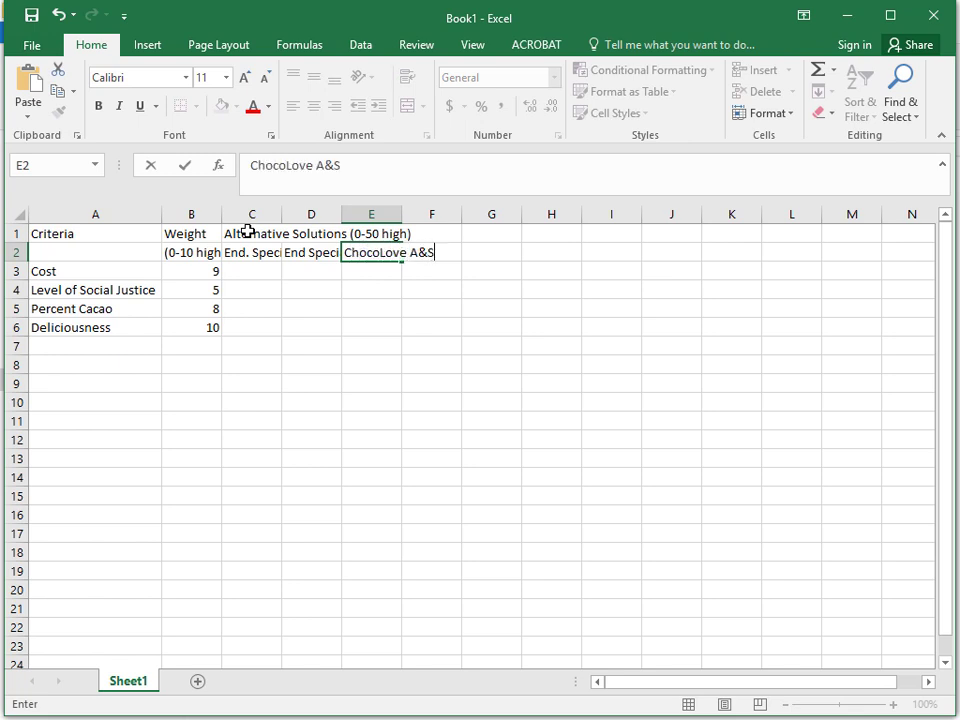
pyautogui.press('Tab')
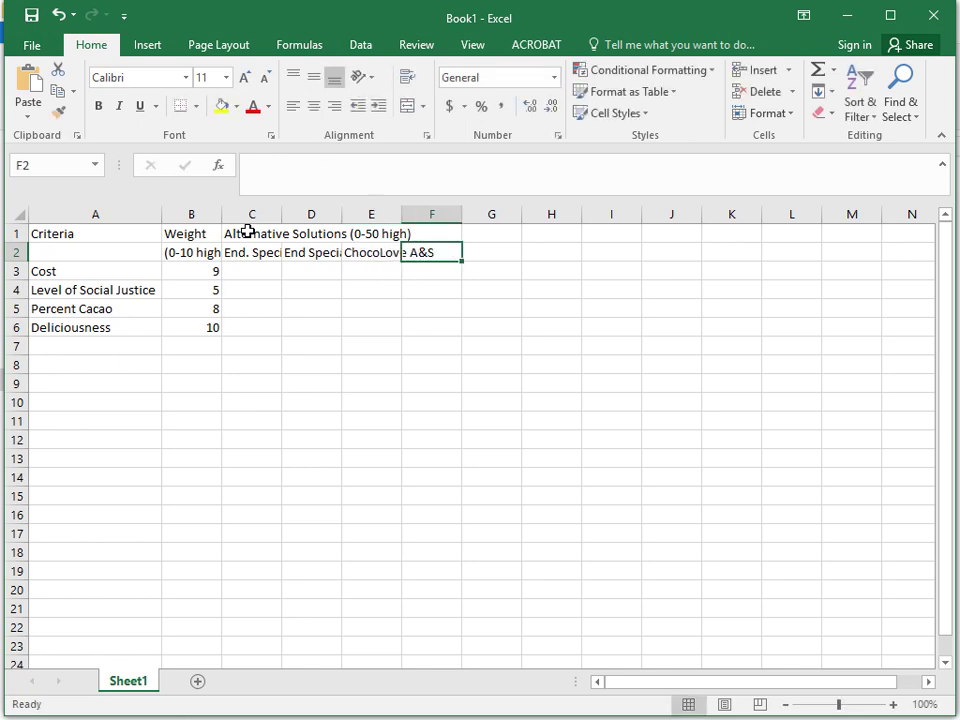
pyautogui.write('The')
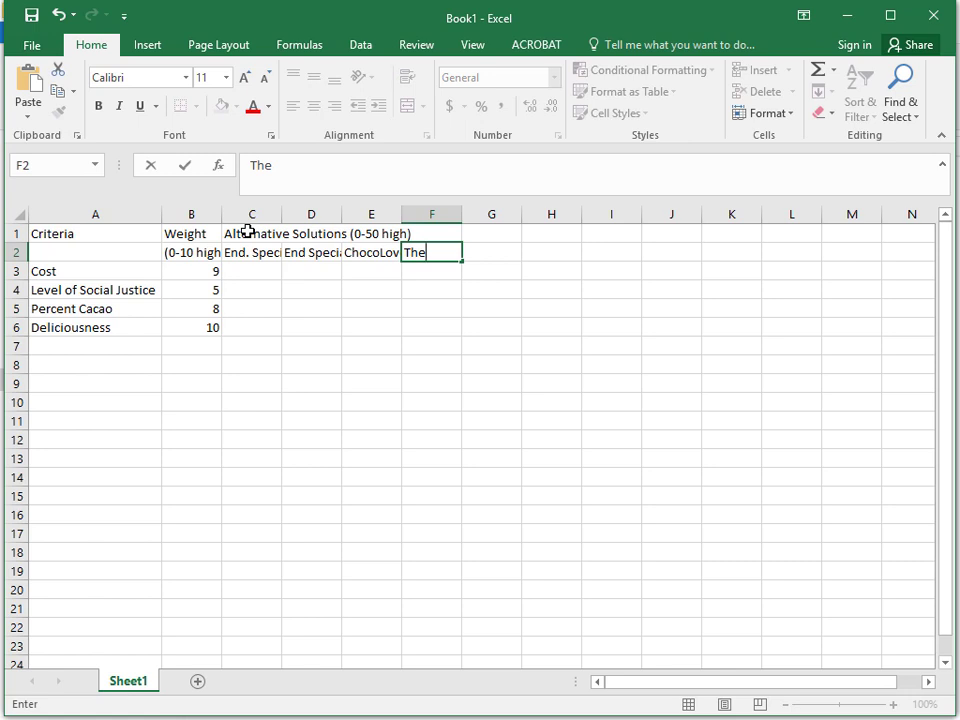
pyautogui.write('o Extra')
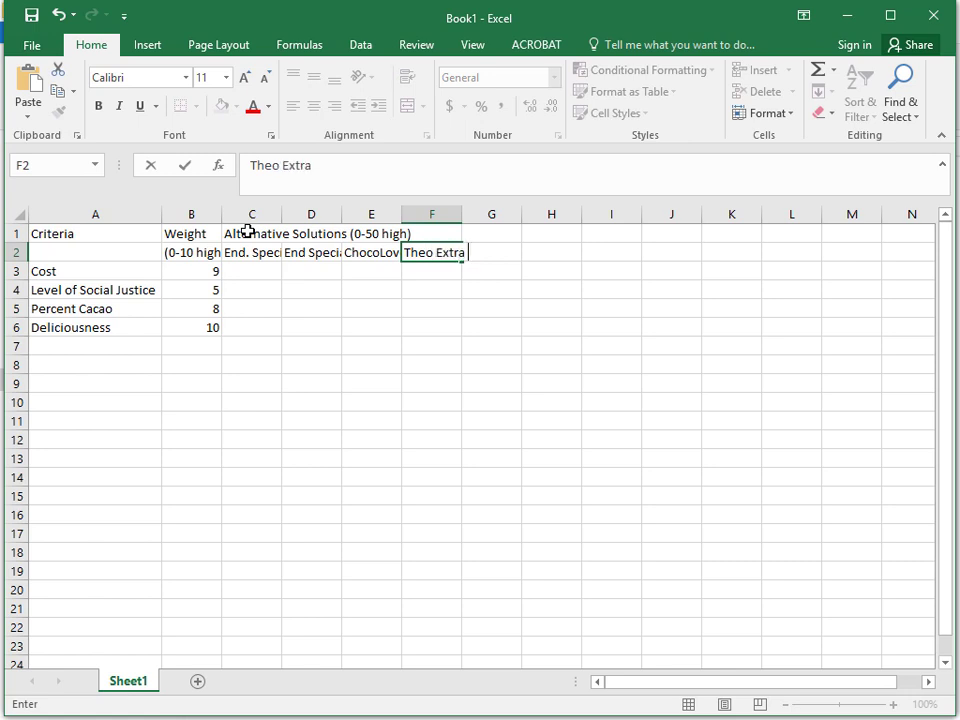
pyautogui.write(' Dark')
pyautogui.press('Return')
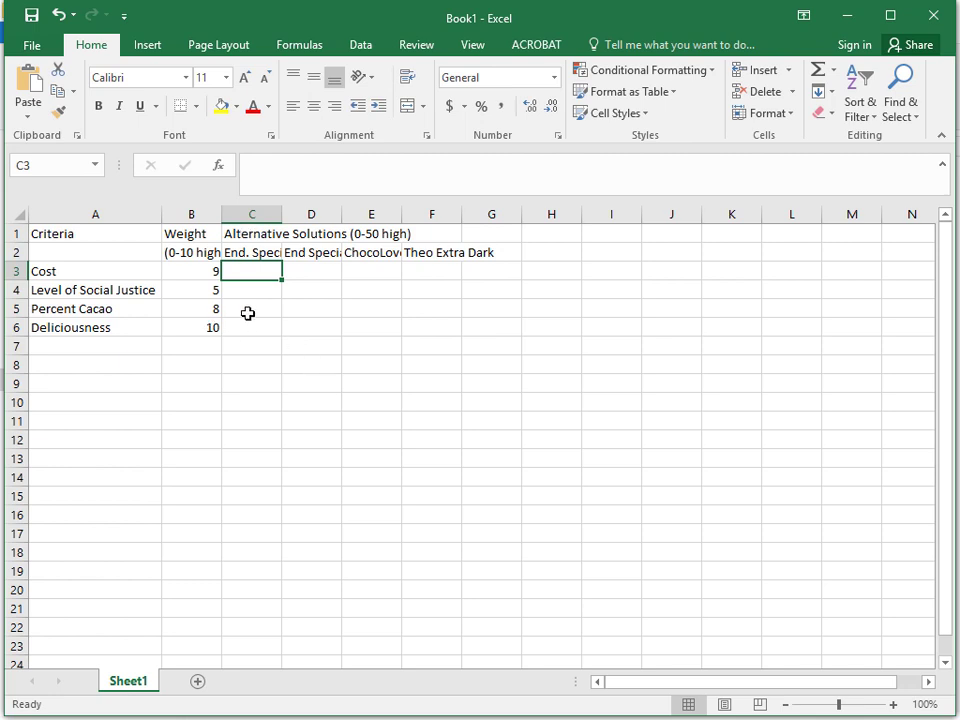
# Insert blank rows above Level of Social Justice, Percent Cacao and Deliciousness
pyautogui.rightClick(14, 289)
pyautogui.click(47, 418)
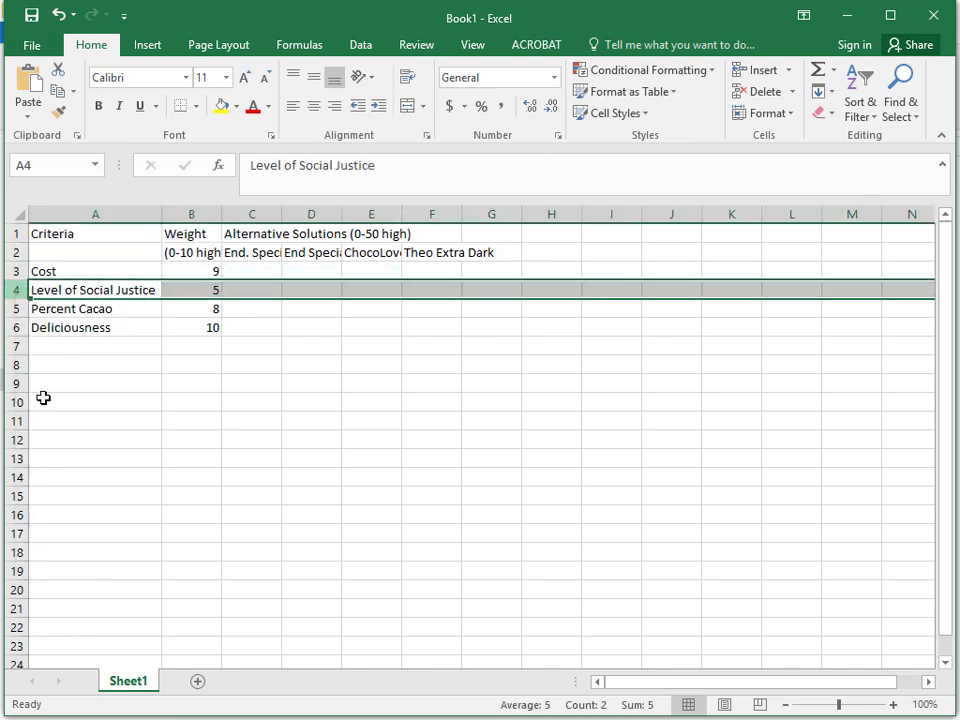
pyautogui.rightClick(14, 327)
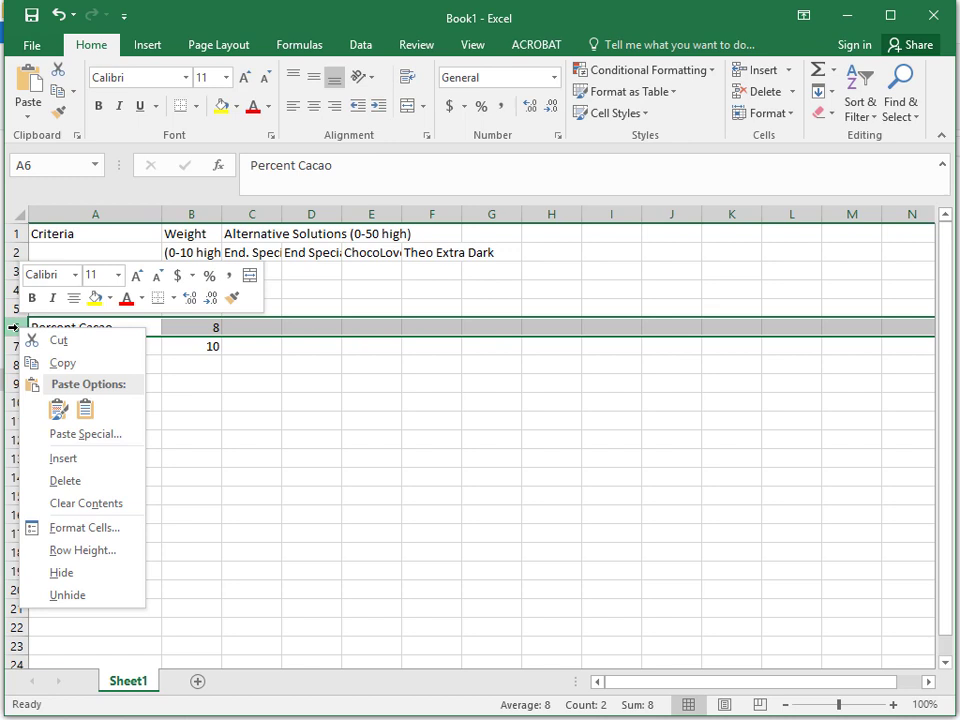
pyautogui.click(86, 457)
pyautogui.click(24, 364)
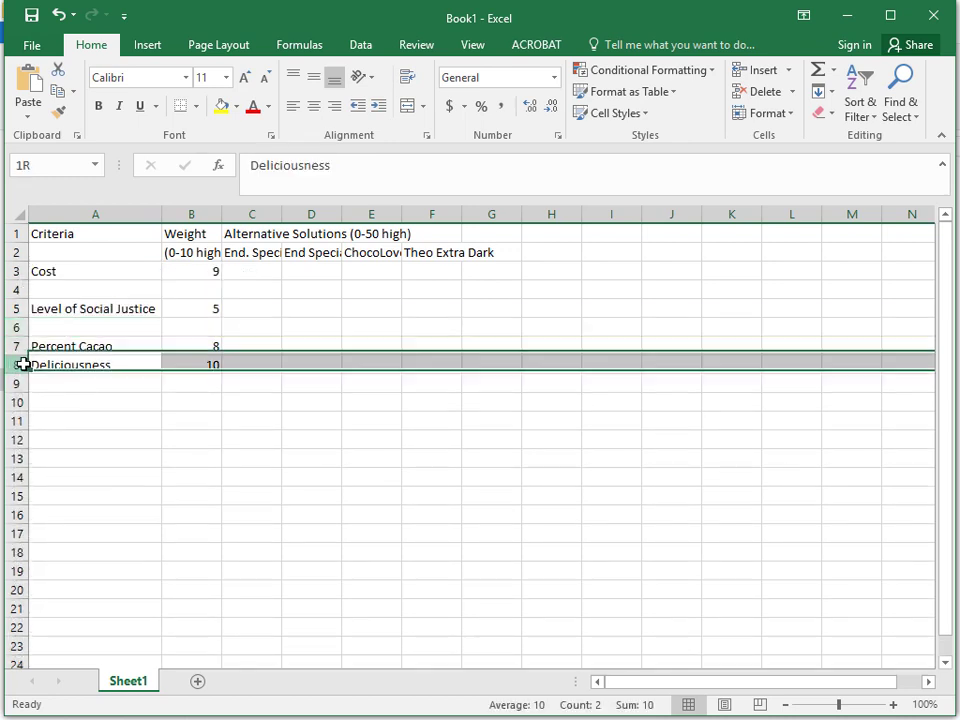
pyautogui.hotkey('ctrl', 'shift', '+')
pyautogui.click(144, 529)
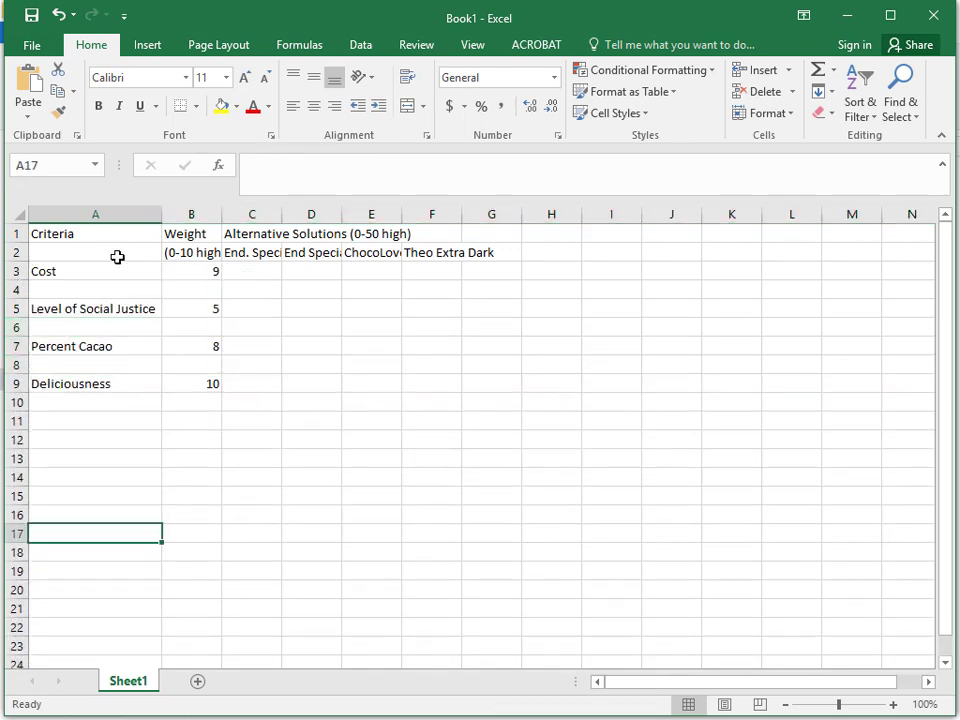
# Insert blank columns at D, F and H beside the first three chocolate bars
pyautogui.rightClick(300, 214)
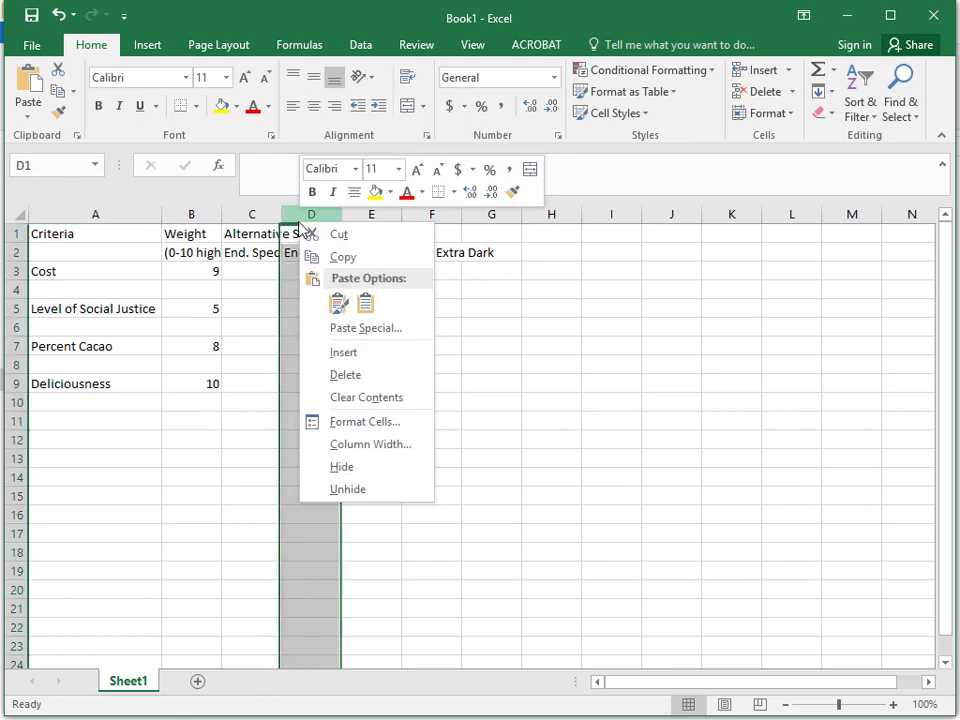
pyautogui.click(343, 350)
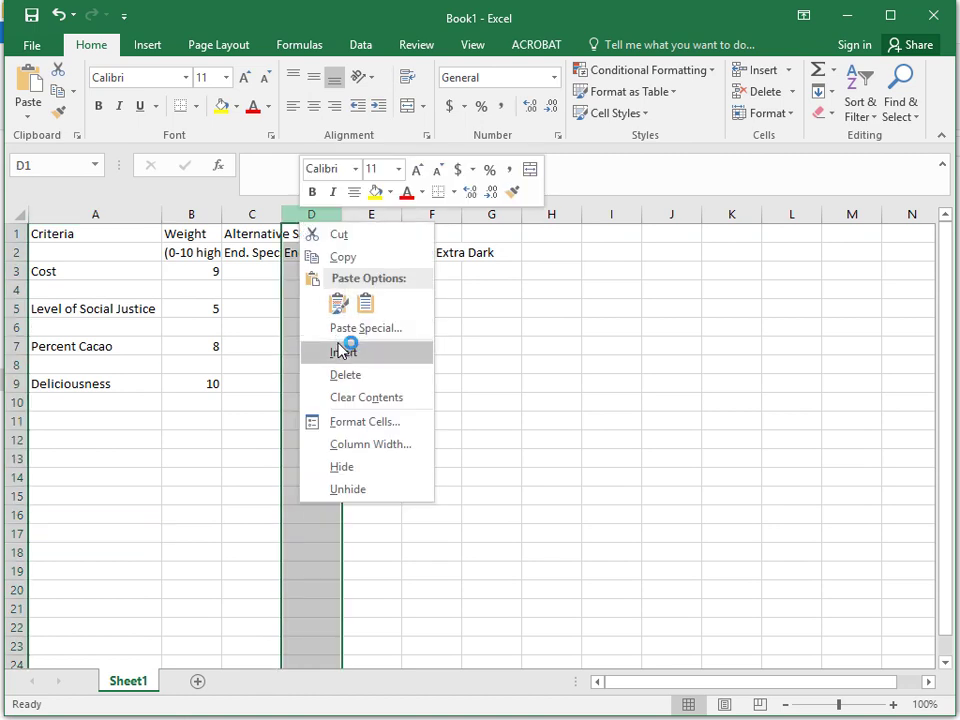
pyautogui.rightClick(436, 213)
pyautogui.click(467, 347)
pyautogui.rightClick(545, 213)
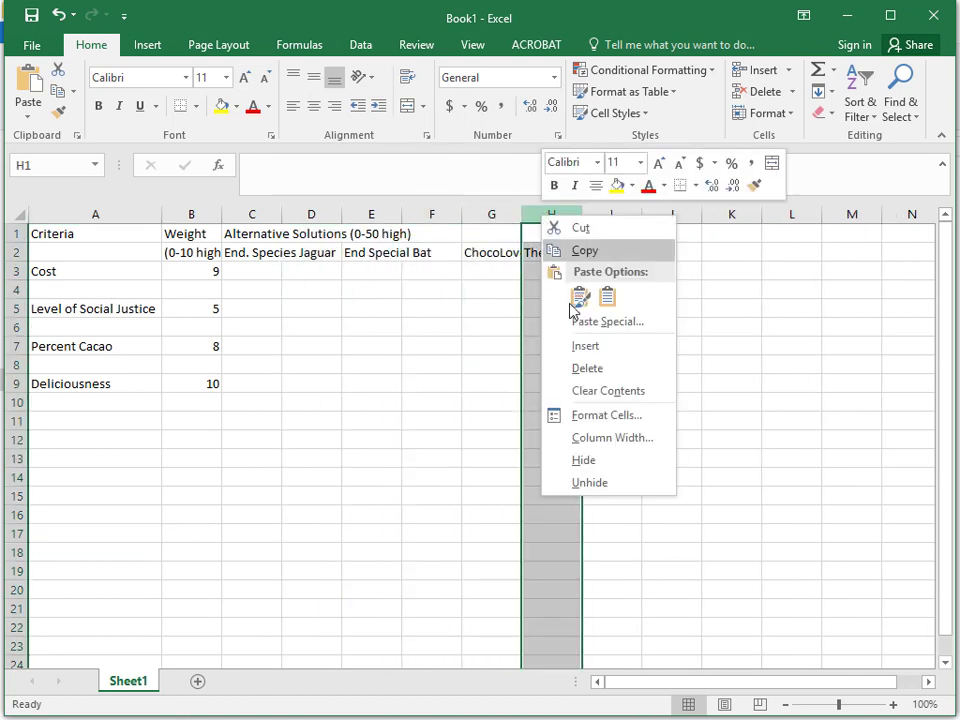
pyautogui.click(565, 345)
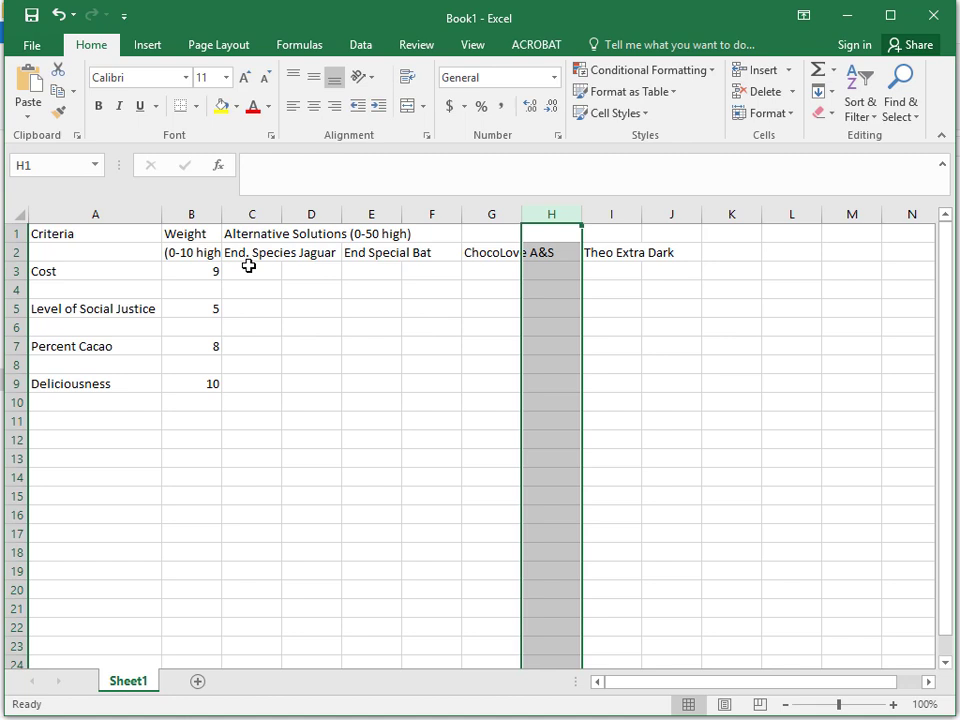
# Merge and centre End. Species Jaguar over C2:D2, then copy that merge across E2:J2
pyautogui.click(245, 270)
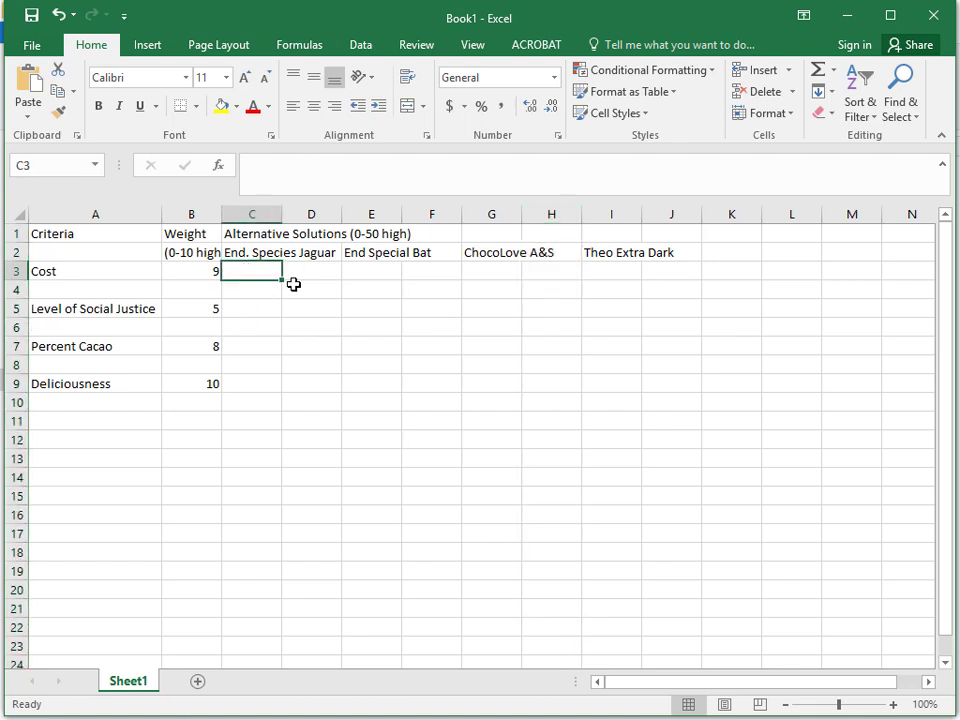
pyautogui.click(296, 286)
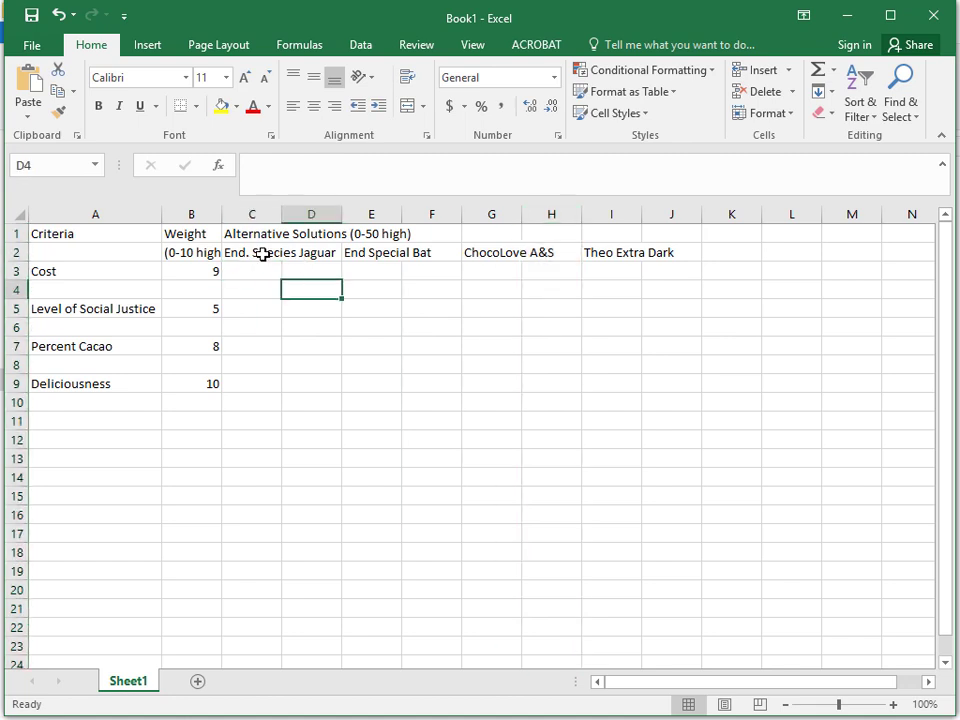
pyautogui.moveTo(262, 251); pyautogui.dragTo(302, 250)
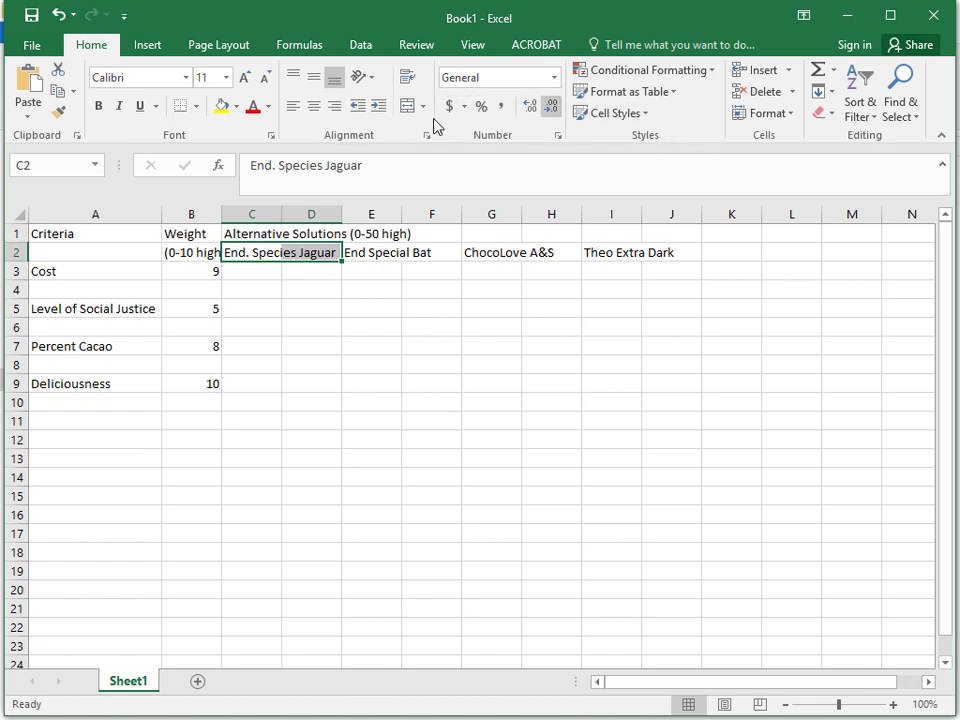
pyautogui.click(409, 105)
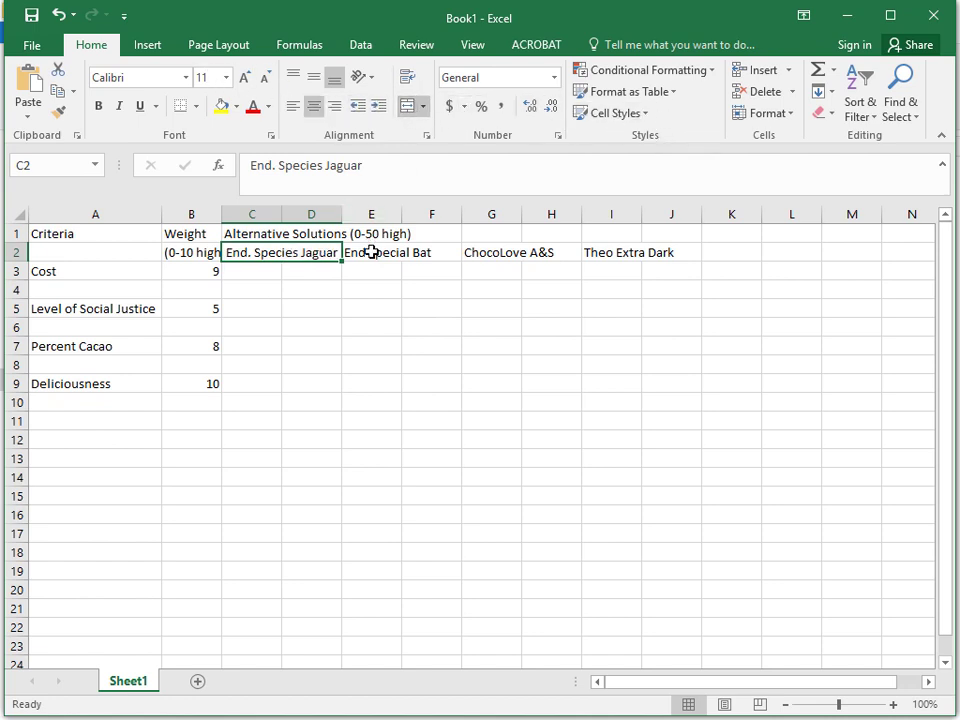
pyautogui.click(57, 112)
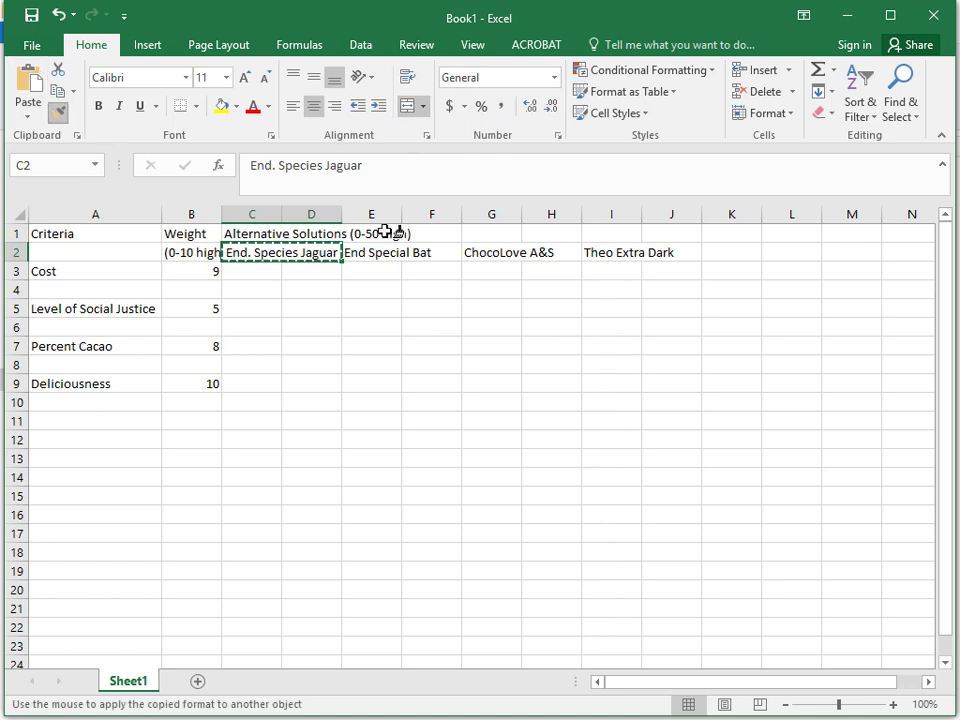
pyautogui.moveTo(352, 246); pyautogui.dragTo(665, 251)
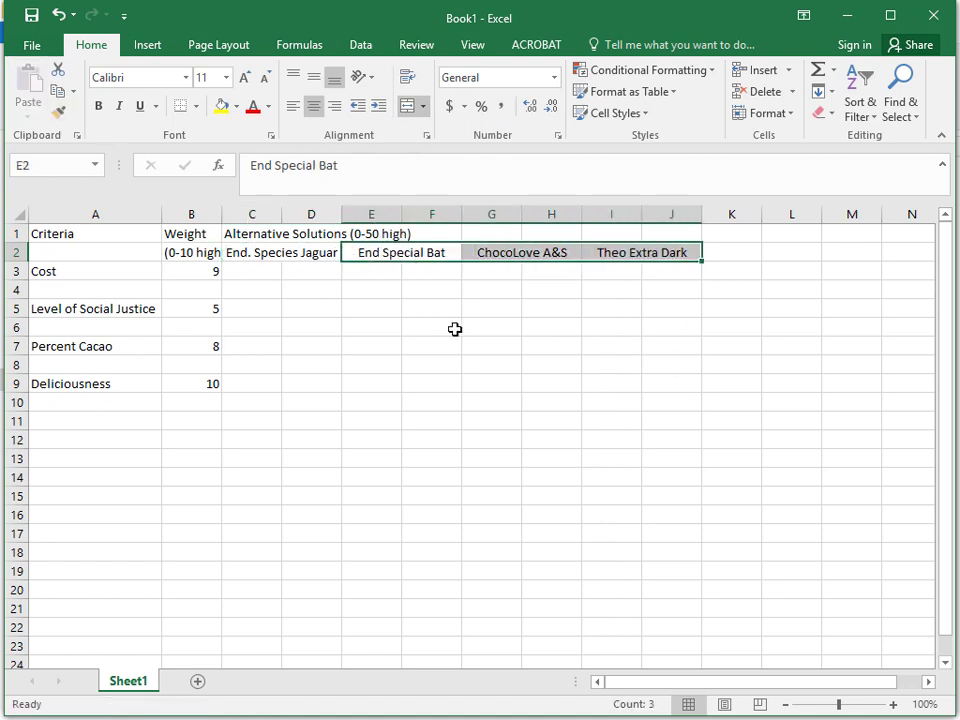
# Merge and centre the Alternative Solutions (0-50 high) heading across C1:J1
pyautogui.moveTo(249, 232); pyautogui.dragTo(655, 232)
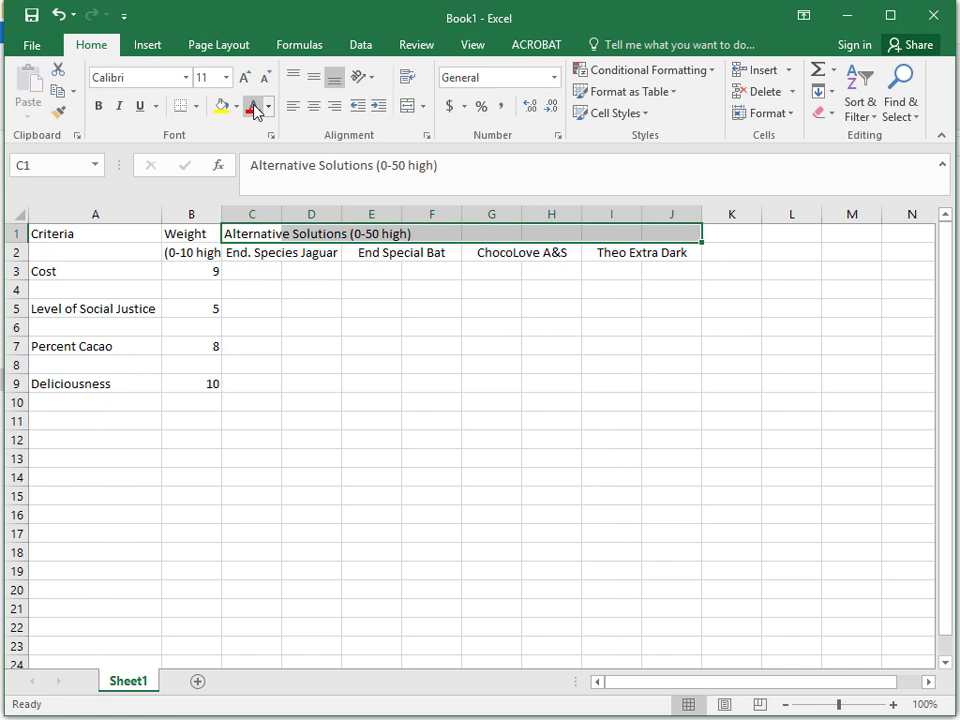
pyautogui.click(408, 110)
pyautogui.click(318, 360)
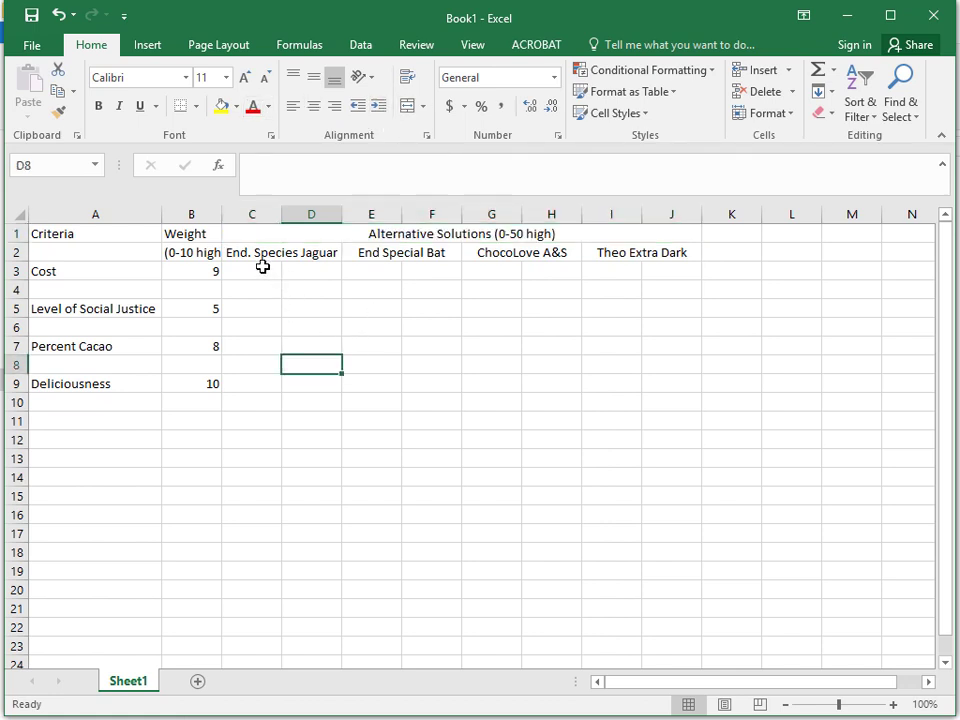
# Add a rising lower-left-to-upper-right diagonal border to cell D3 through Format Cells
pyautogui.rightClick(313, 268)
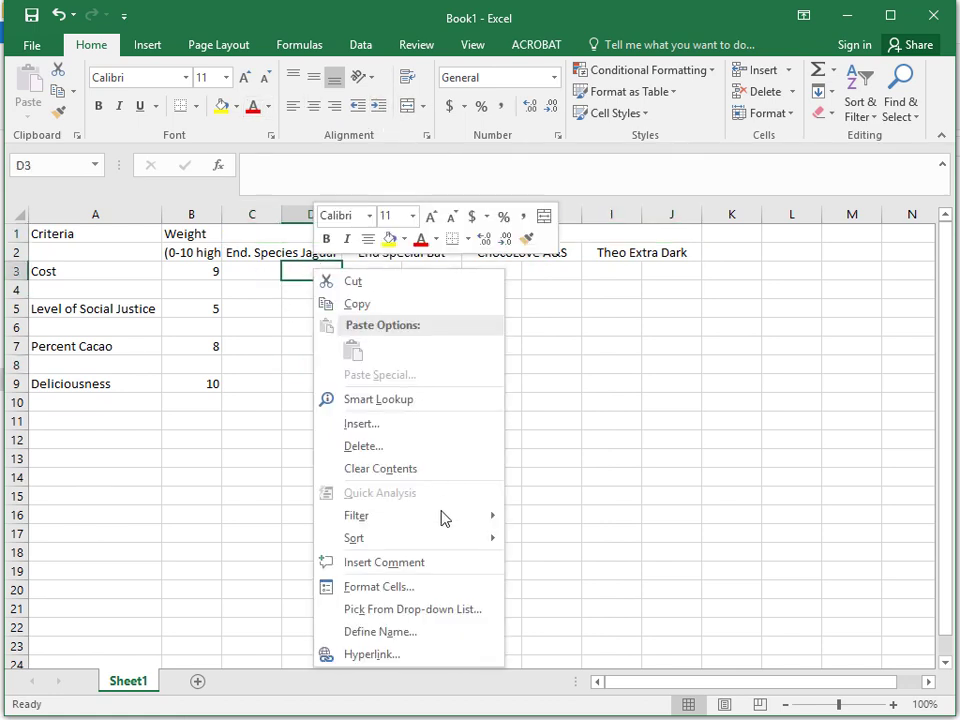
pyautogui.click(428, 588)
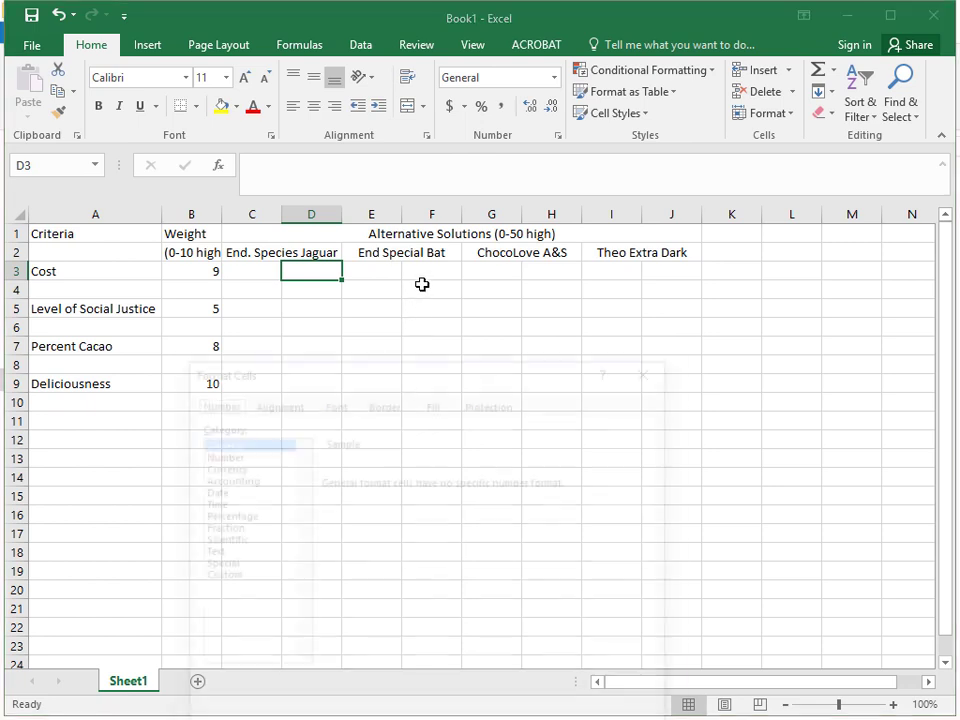
pyautogui.click(381, 401)
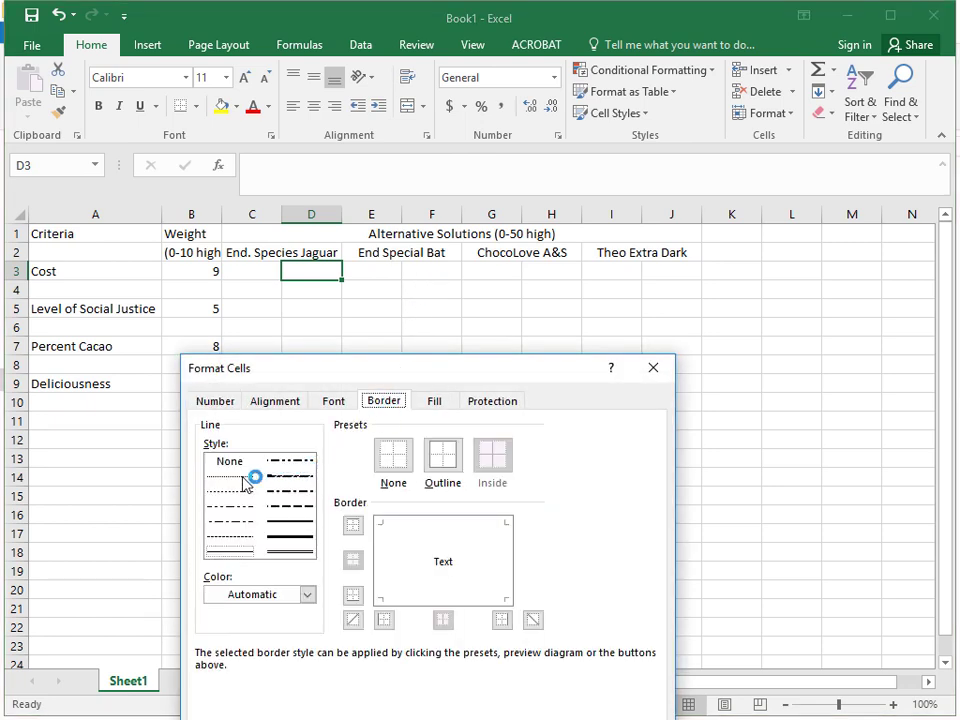
pyautogui.moveTo(342, 368); pyautogui.dragTo(347, 287)
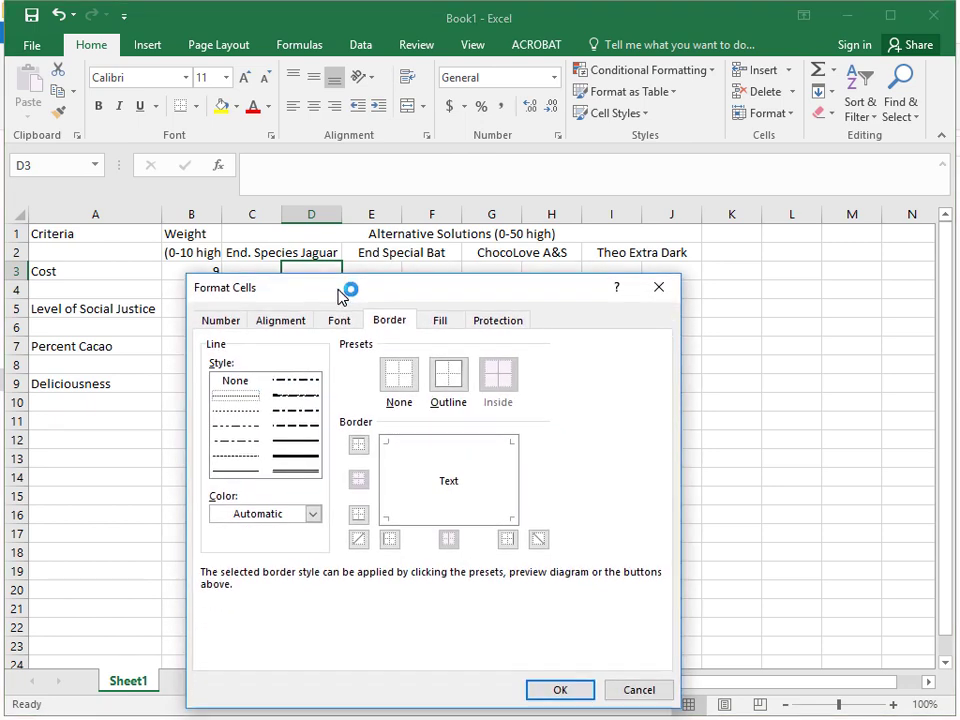
pyautogui.click(475, 495)
pyautogui.click(560, 693)
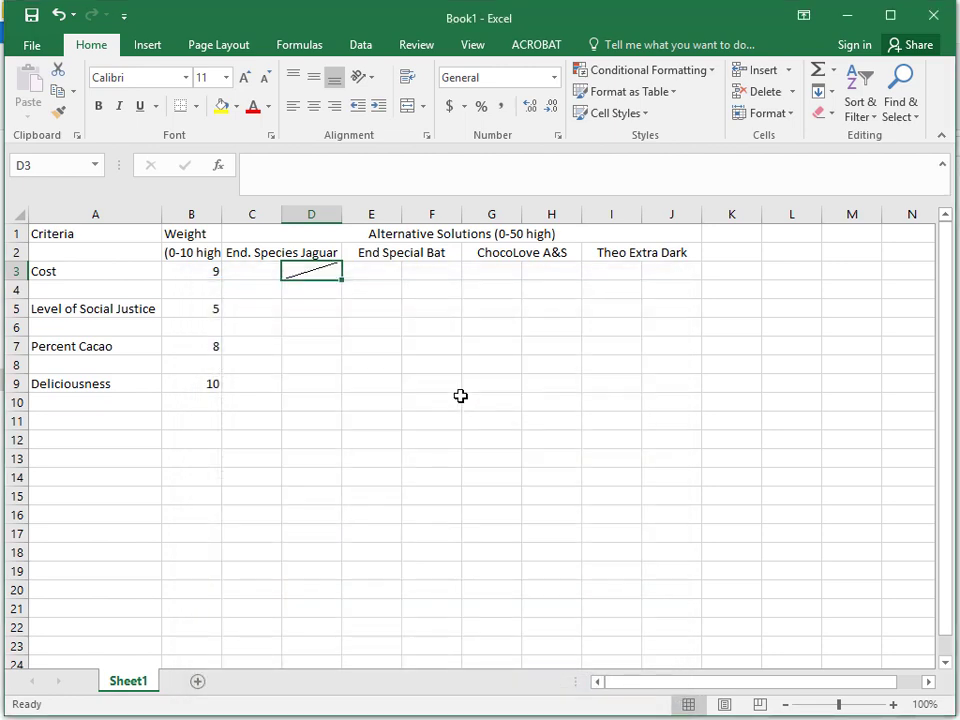
# Copy D3's diagonal border into C4 and enter the Cost score 45 in C3
pyautogui.hotkey('ctrl', 'c')
pyautogui.click(264, 292)
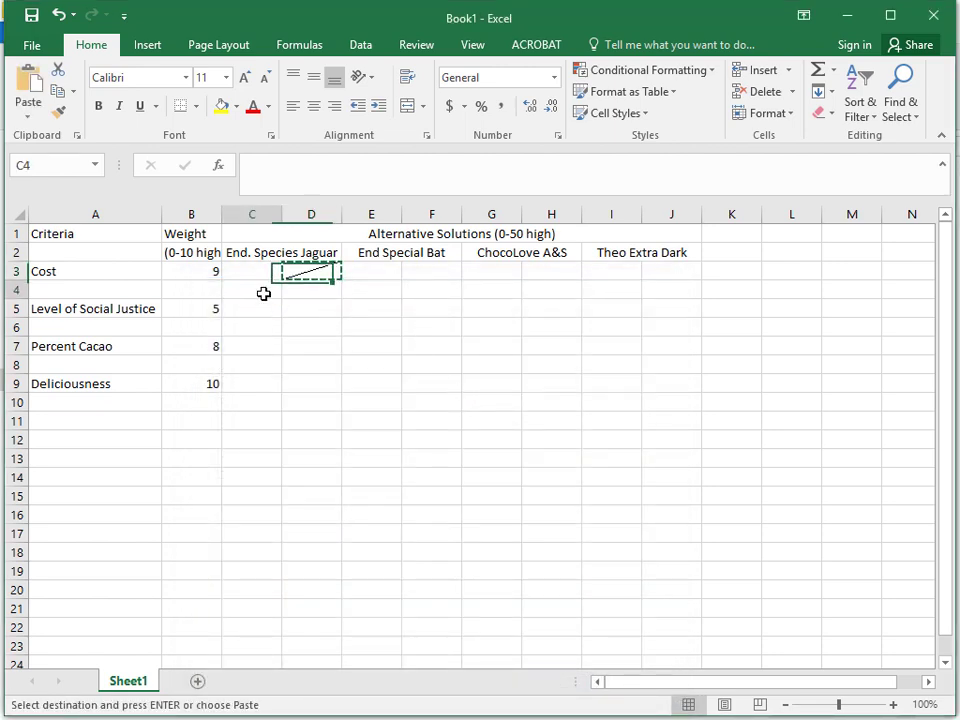
pyautogui.hotkey('ctrl', 'v')
pyautogui.click(261, 263)
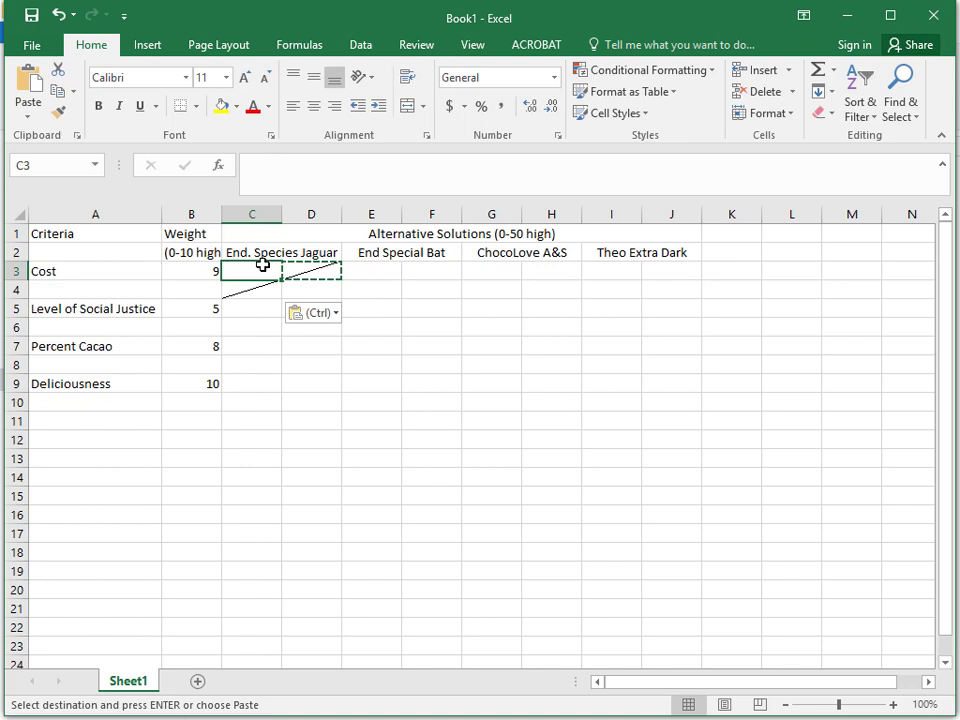
pyautogui.write('45')
pyautogui.press('Tab')
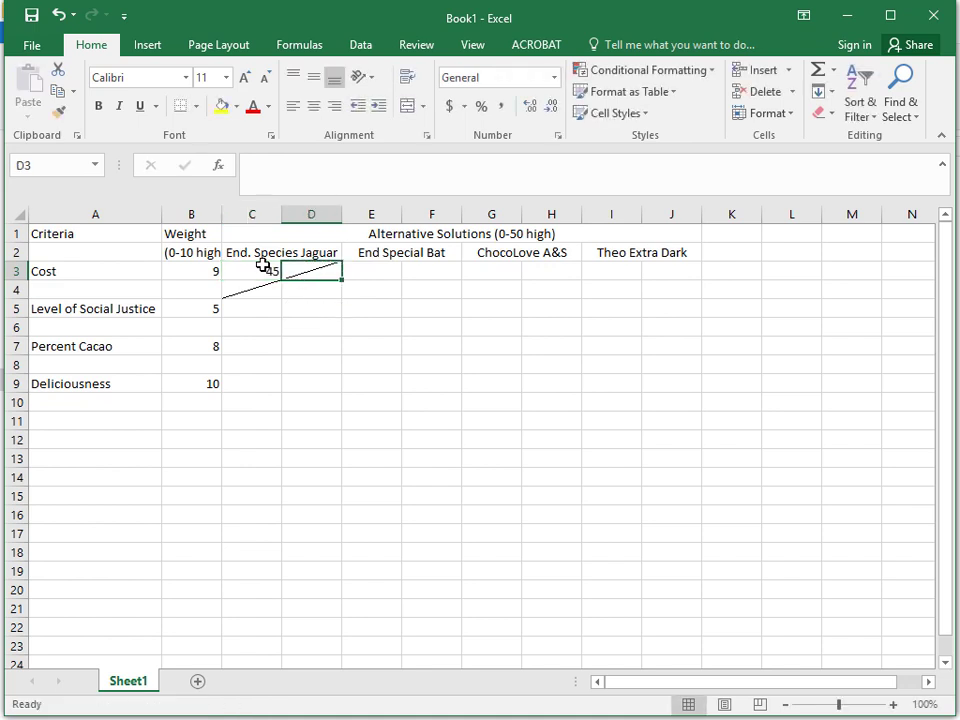
# Enter the weighted score formula =C3*$B3 in D4, giving 405
pyautogui.click(319, 296)
pyautogui.write('=')
pyautogui.click(261, 270)
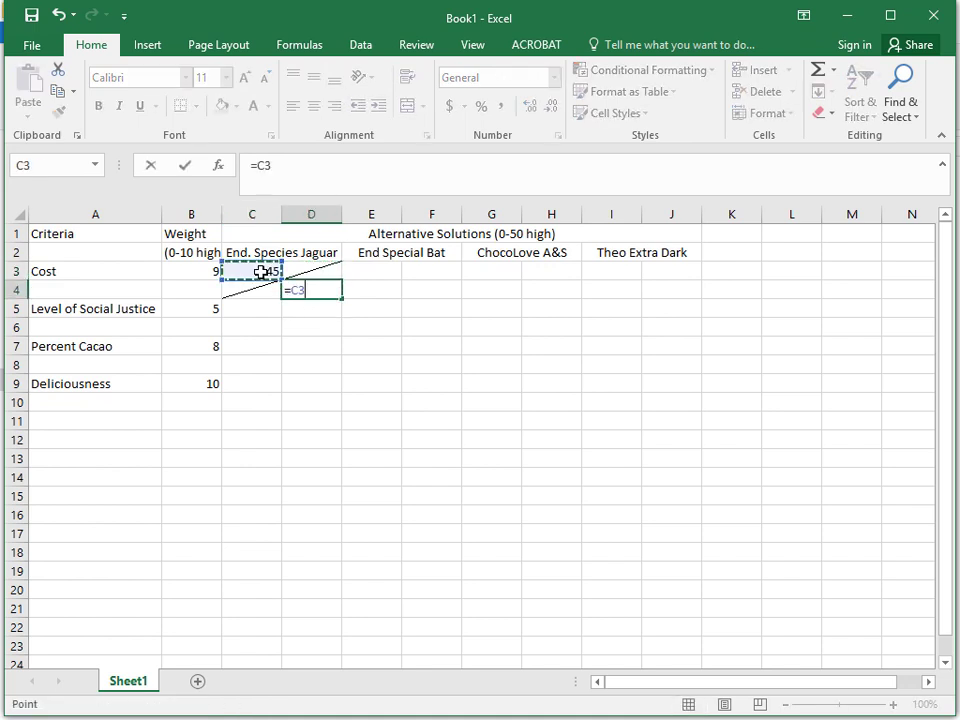
pyautogui.write('*')
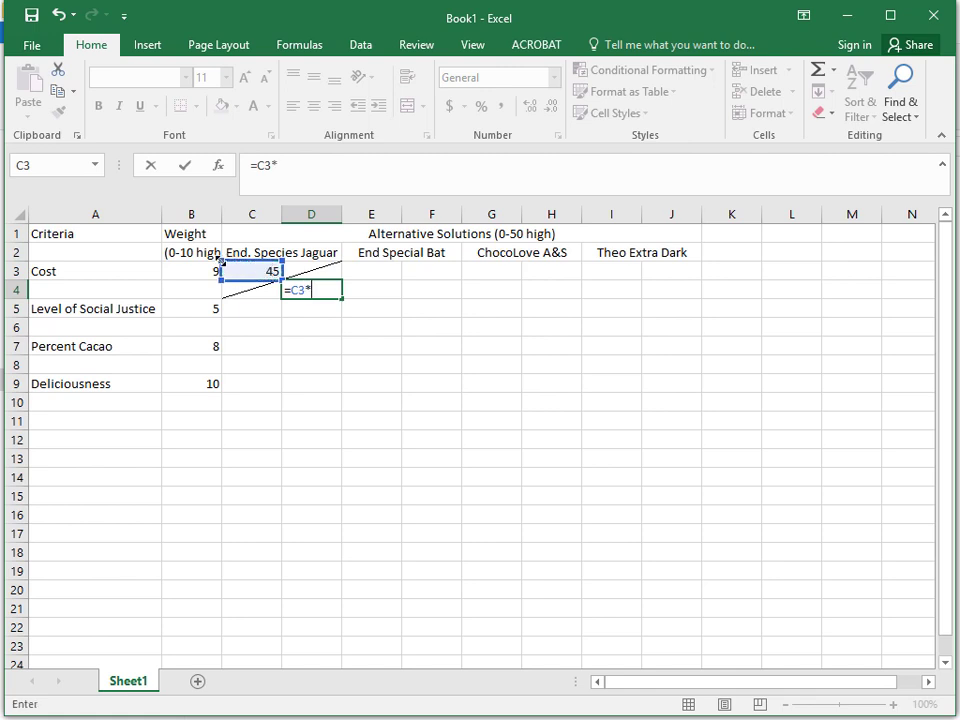
pyautogui.click(196, 269)
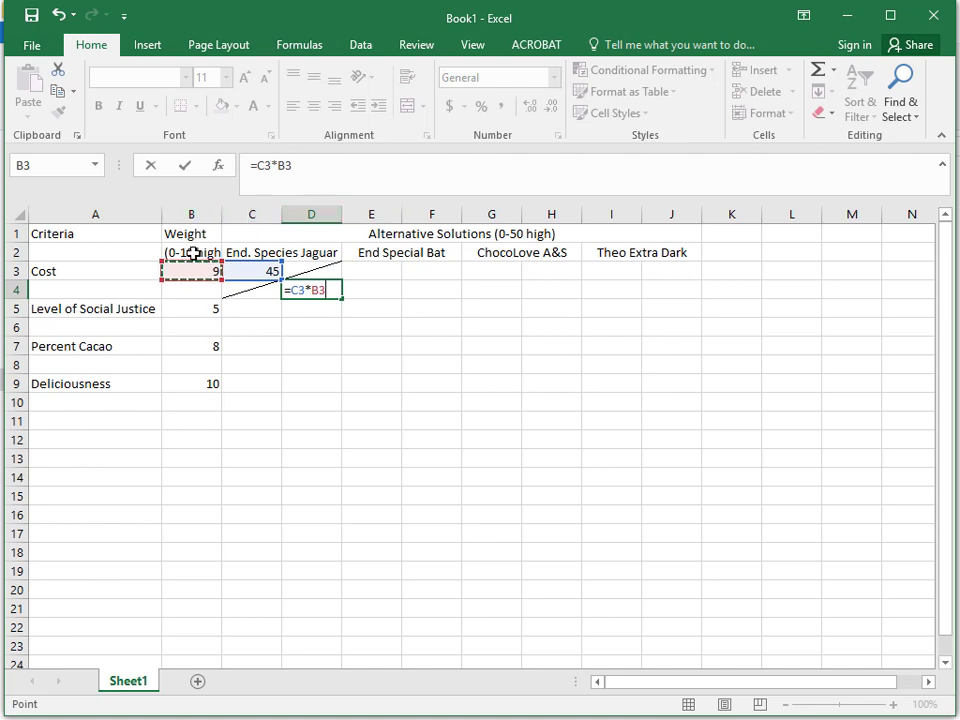
pyautogui.click(312, 289)
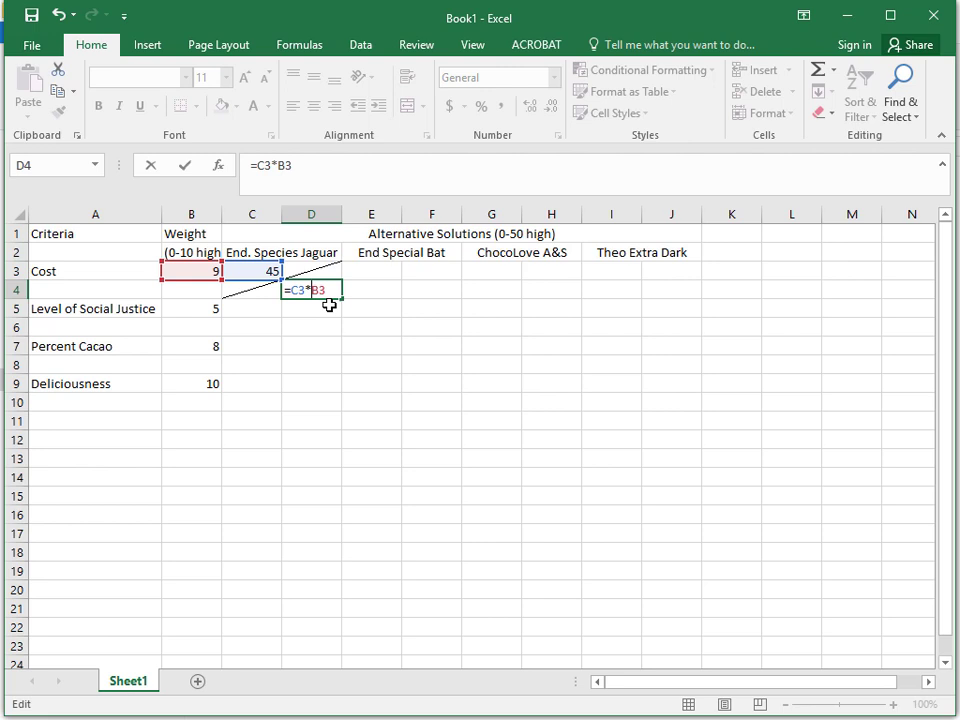
pyautogui.write('$')
pyautogui.press('Return')
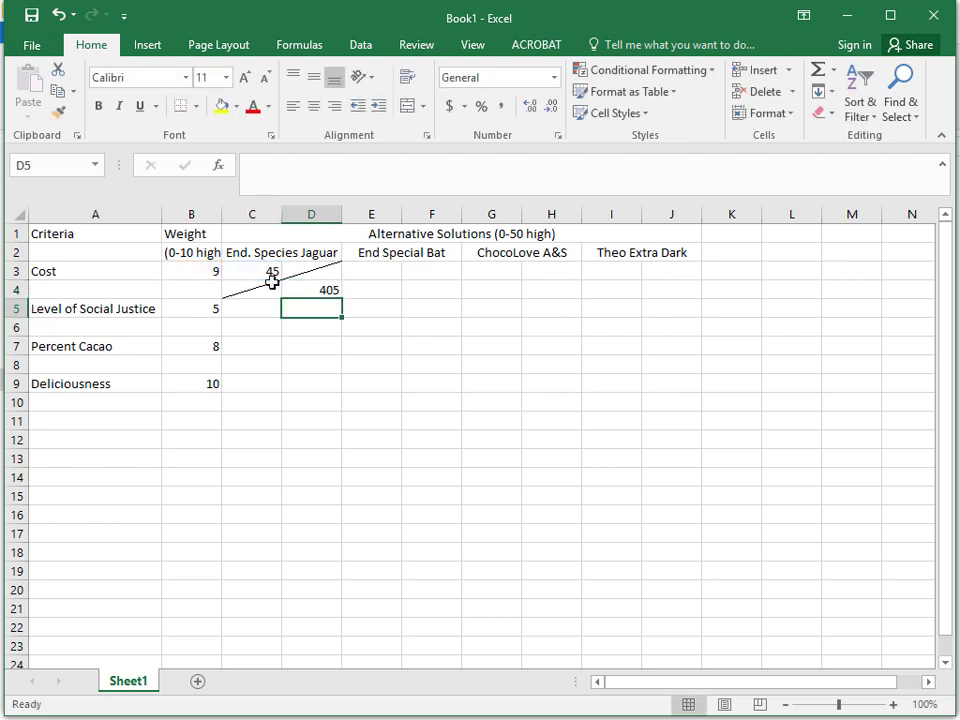
# Paste the C3:D4 score block under the other three bars in E3:J4
pyautogui.moveTo(261, 270); pyautogui.dragTo(293, 286)
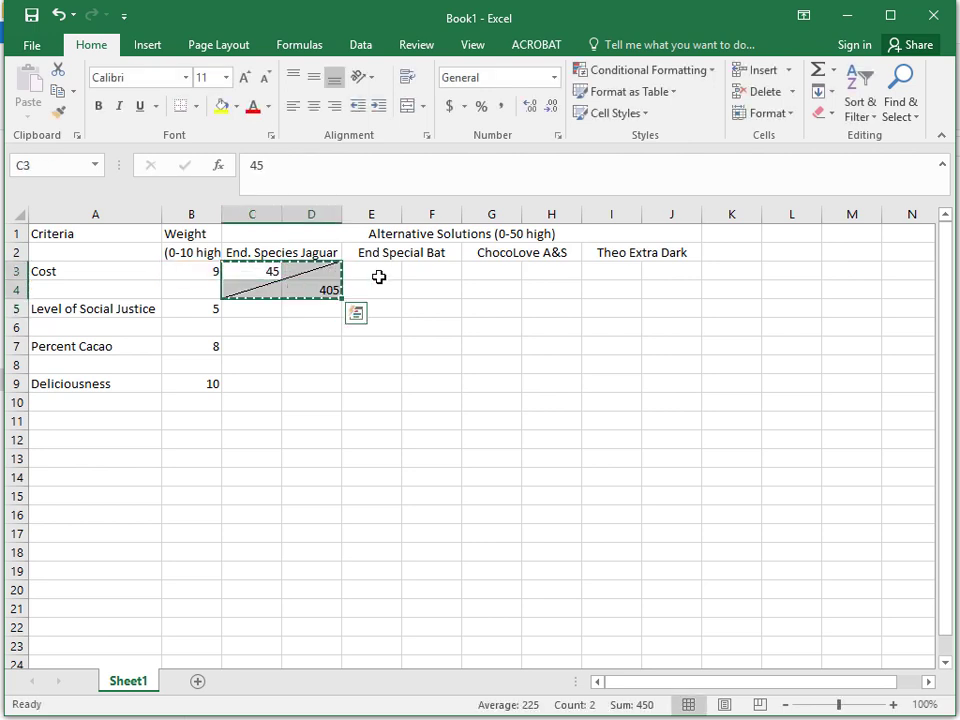
pyautogui.click(380, 274)
pyautogui.hotkey('ctrl', 'v')
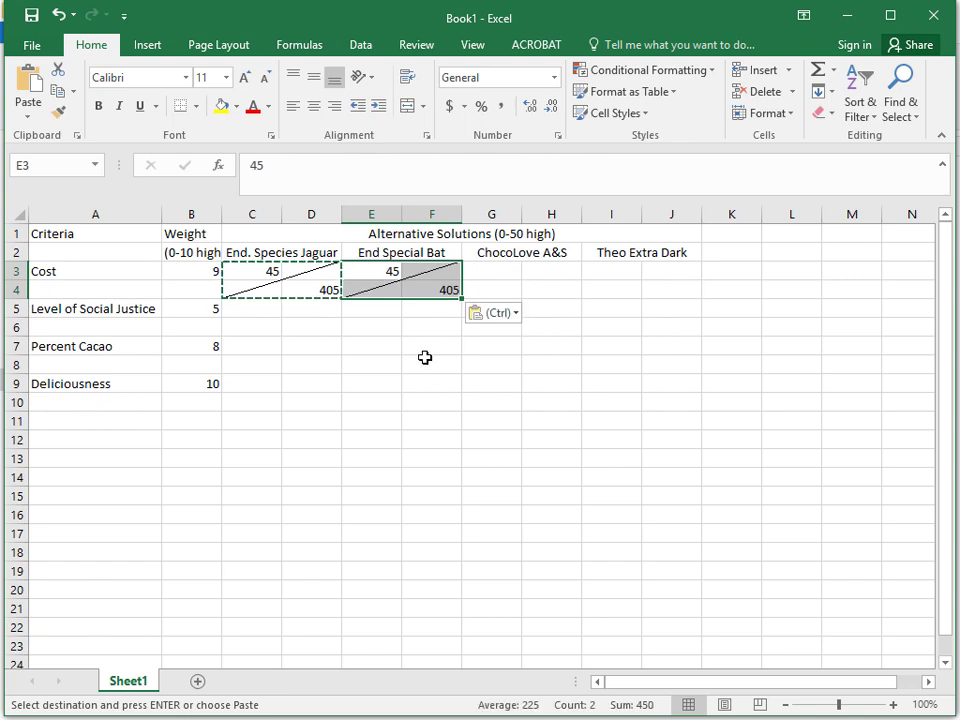
pyautogui.click(387, 272)
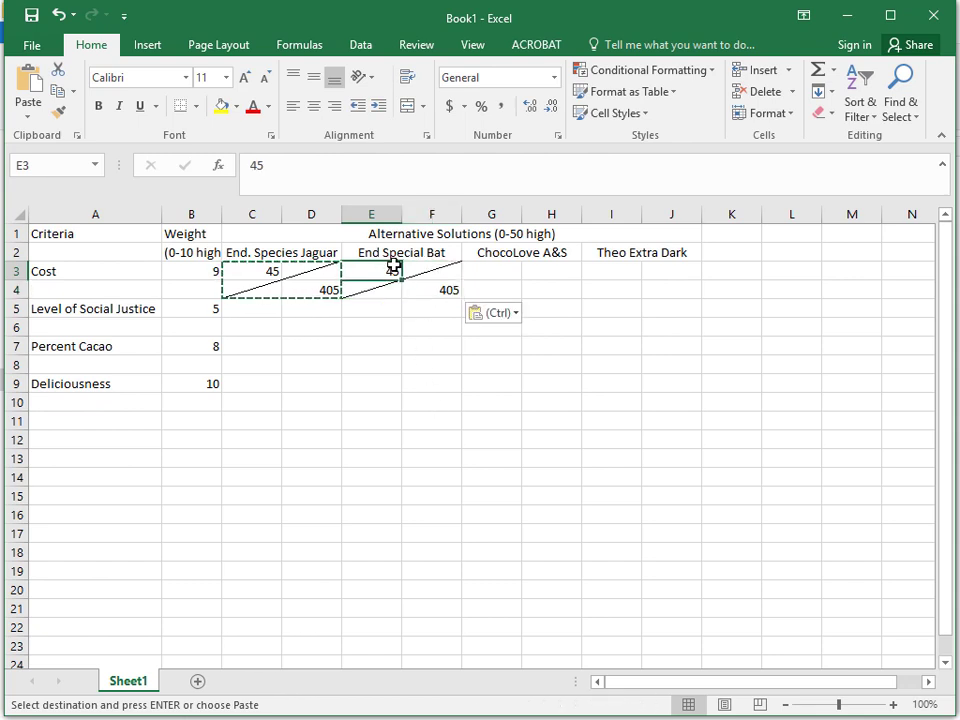
pyautogui.moveTo(491, 271); pyautogui.dragTo(656, 291)
pyautogui.hotkey('ctrl', 'v')
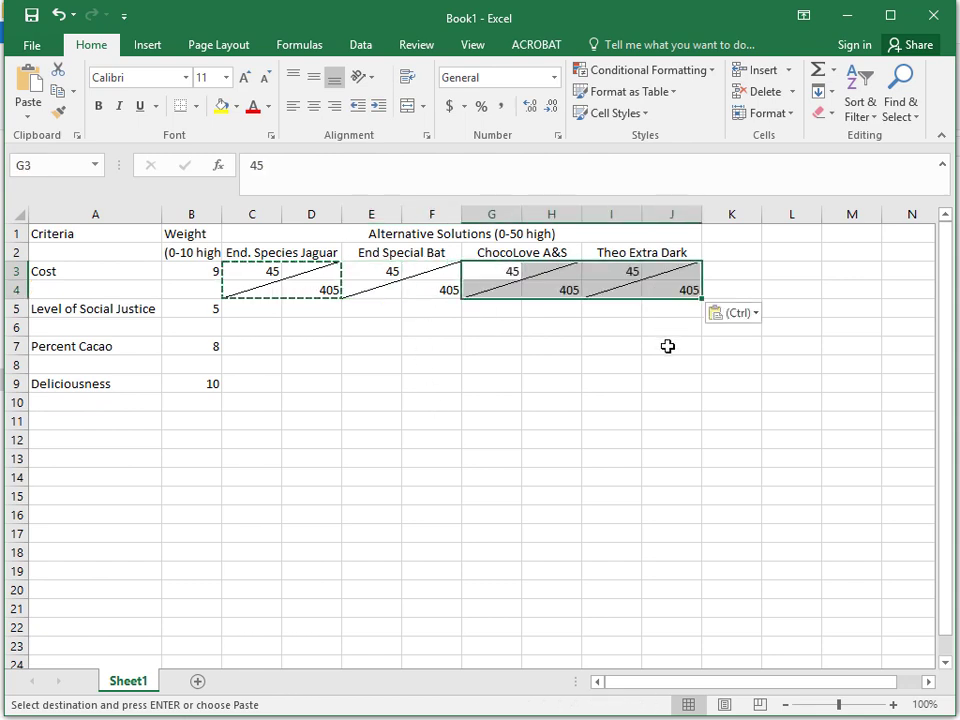
# Copy the Cost row blocks C3:J4 down into rows 5 to 10 for the remaining criteria
pyautogui.moveTo(253, 269); pyautogui.dragTo(656, 289)
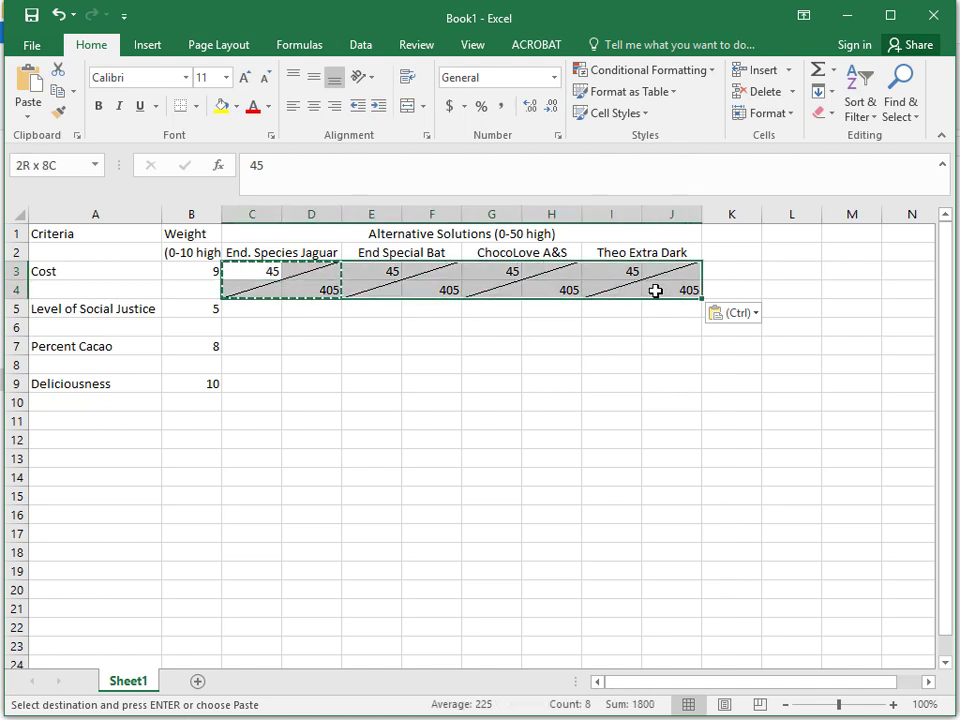
pyautogui.hotkey('ctrl', 'c')
pyautogui.moveTo(250, 310); pyautogui.dragTo(690, 396)
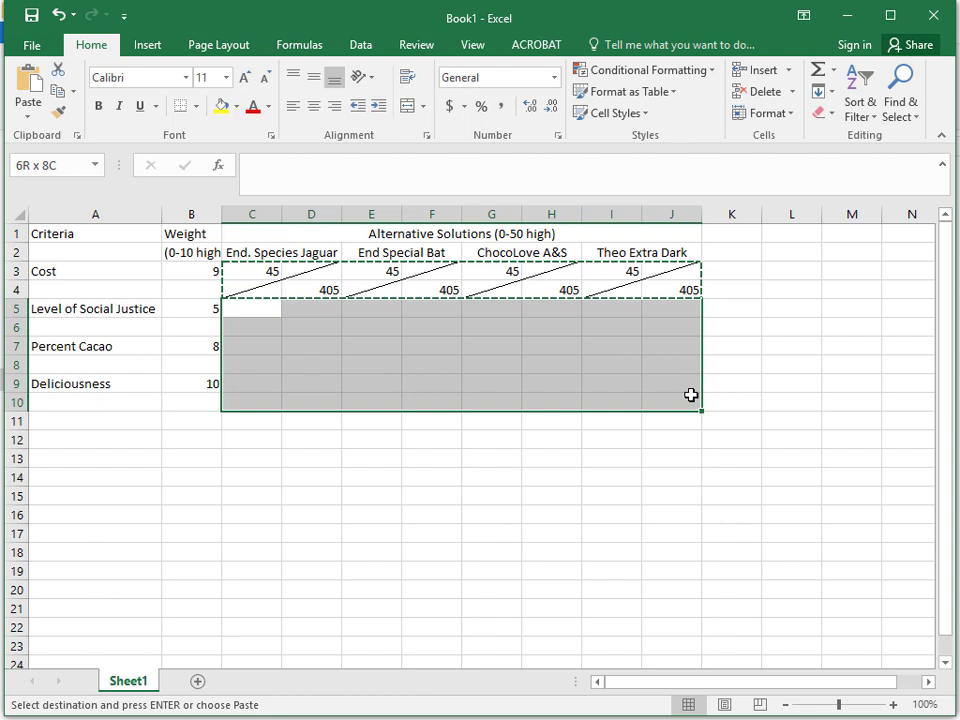
pyautogui.hotkey('ctrl', 'v')
pyautogui.click(440, 531)
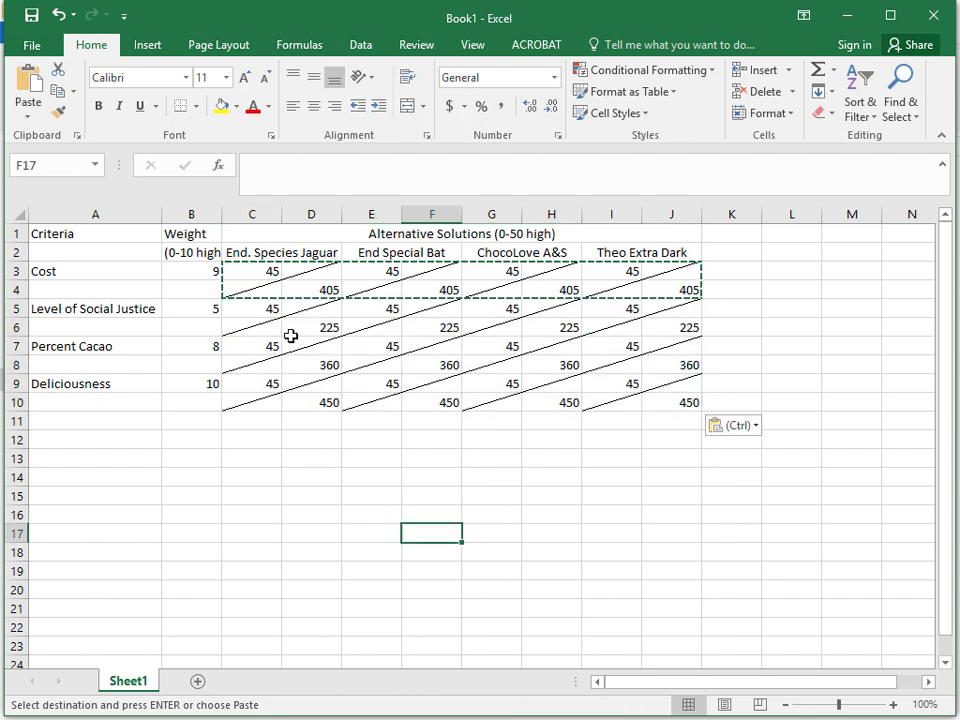
pyautogui.click(265, 383)
pyautogui.moveTo(320, 273); pyautogui.dragTo(326, 405)
pyautogui.press('Escape')
# Make the weighted scores in columns D and F bold
pyautogui.hotkey('ctrl', 'b')
pyautogui.hotkey('ctrl', 'q')
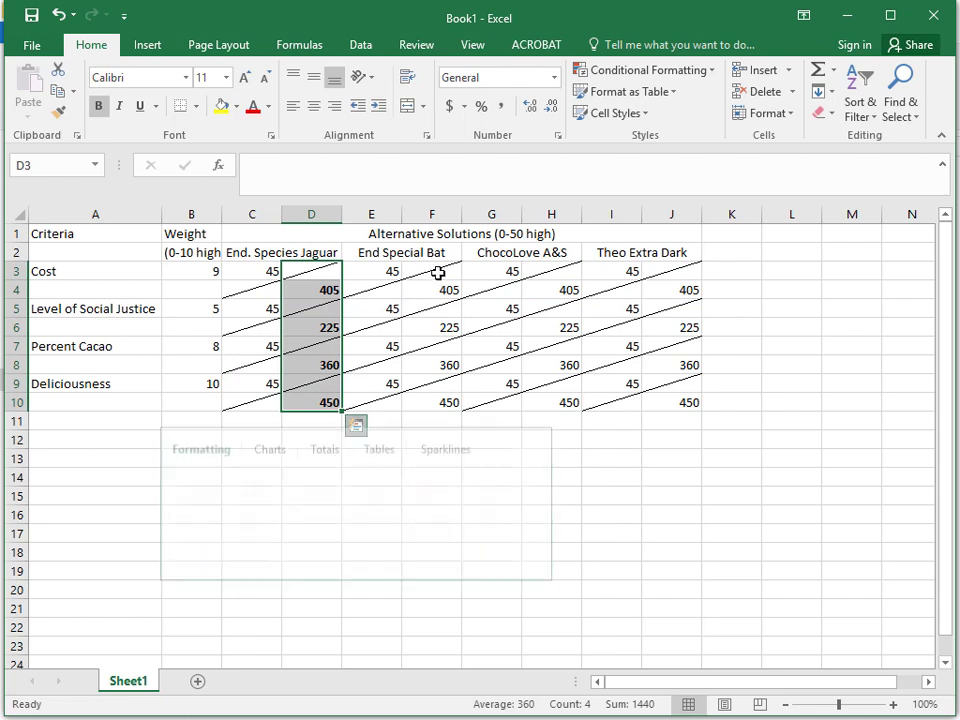
pyautogui.click(437, 272)
pyautogui.moveTo(439, 269); pyautogui.dragTo(439, 398)
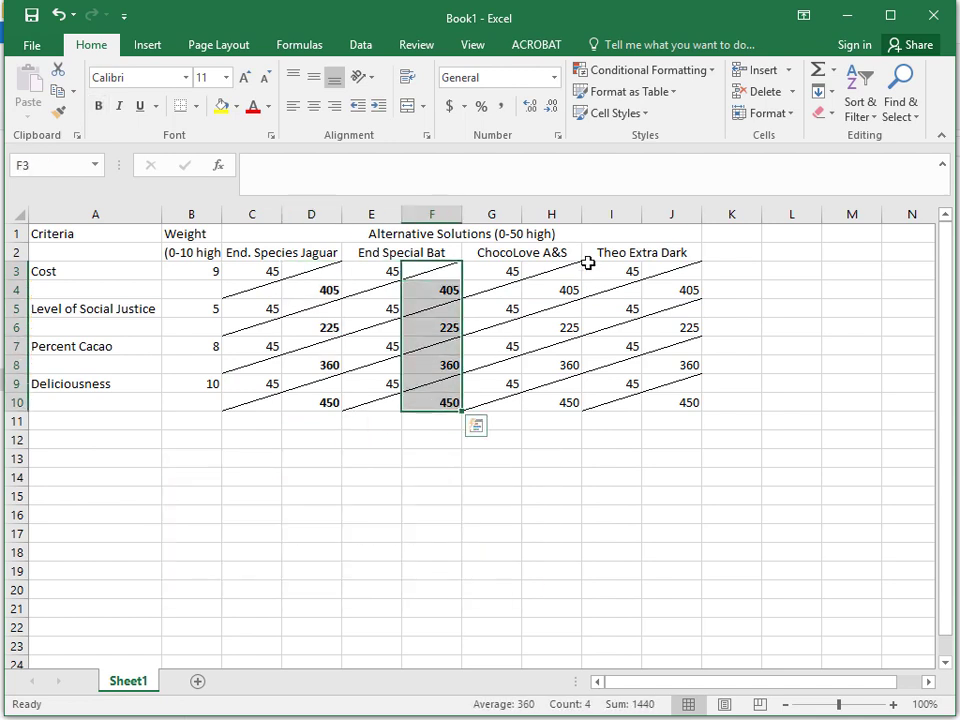
pyautogui.hotkey('ctrl', 'b')
# Copy the bold formatting onto the weighted scores in columns H and J
pyautogui.click(58, 112)
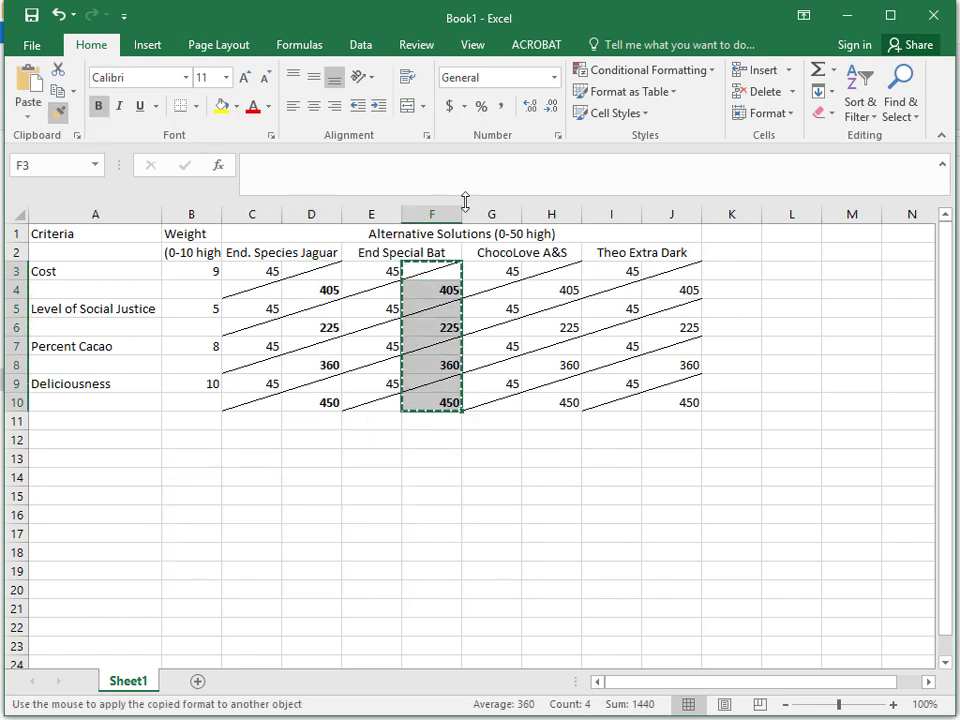
pyautogui.click(537, 278)
pyautogui.click(58, 112)
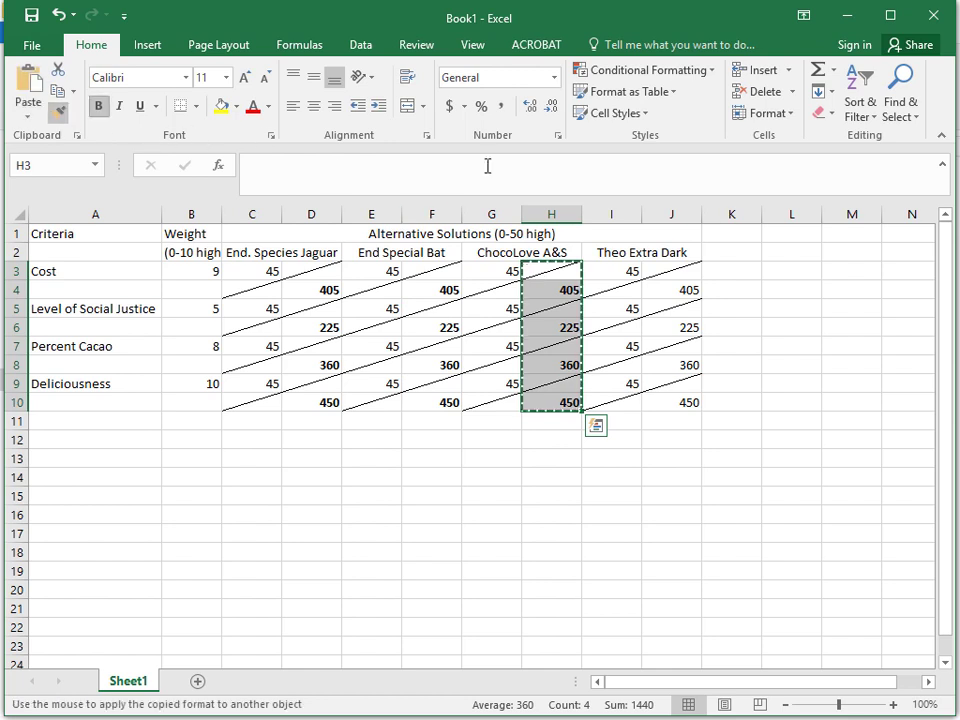
pyautogui.click(680, 268)
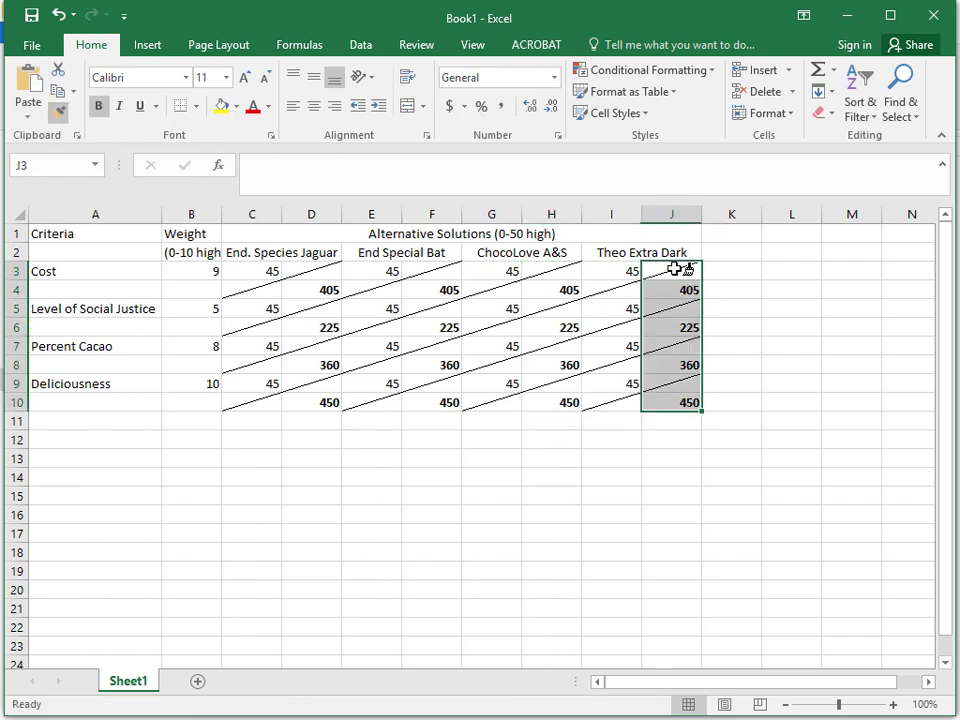
pyautogui.click(262, 421)
# Enter =SUM(D3:D10) in D11 as the first bar's weighted total
pyautogui.click(290, 423)
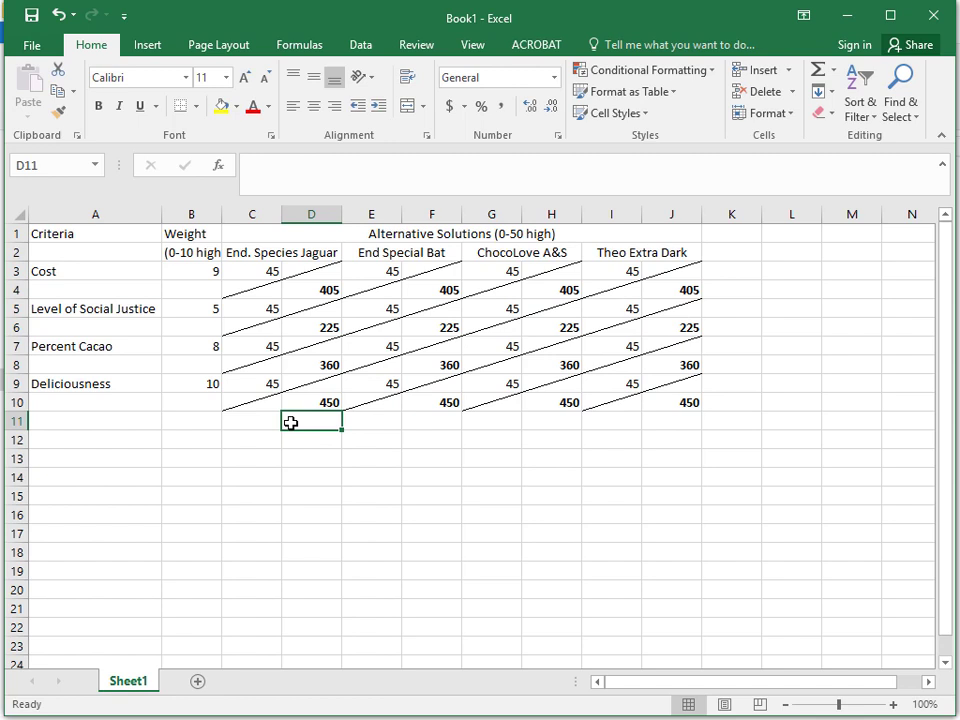
pyautogui.write('=sum(')
pyautogui.press('Up')
pyautogui.hotkey('shift', 'Up')
pyautogui.hotkey('shift', 'Up')
pyautogui.hotkey('shift', 'Up')
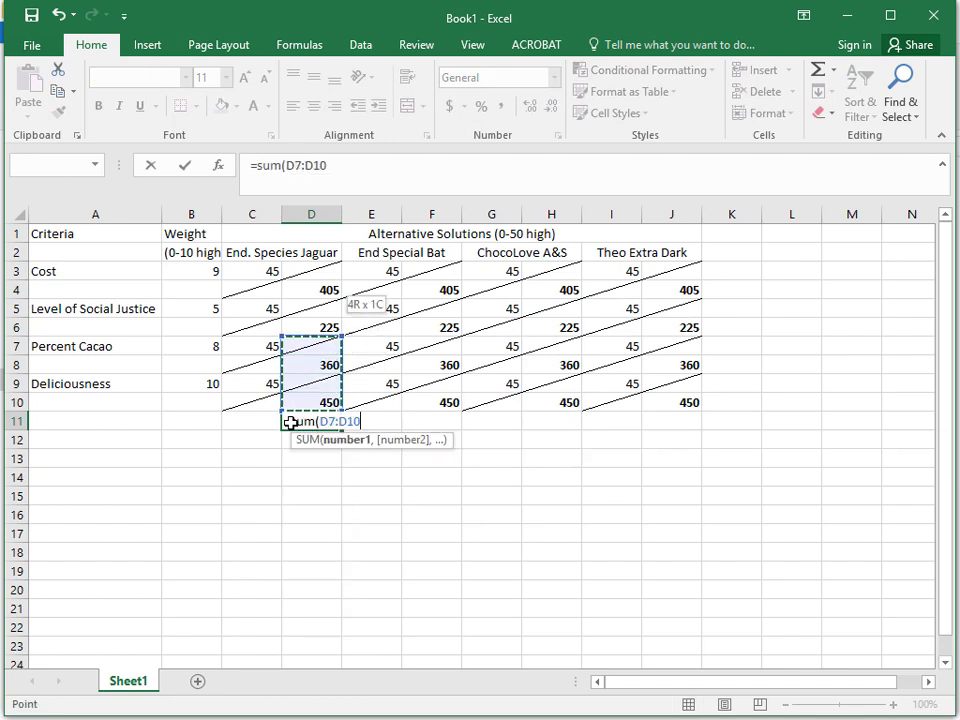
pyautogui.hotkey('shift', 'Up')
pyautogui.hotkey('shift', 'Up')
pyautogui.hotkey('shift', 'Up')
pyautogui.hotkey('shift', 'Up')
pyautogui.press('Return')
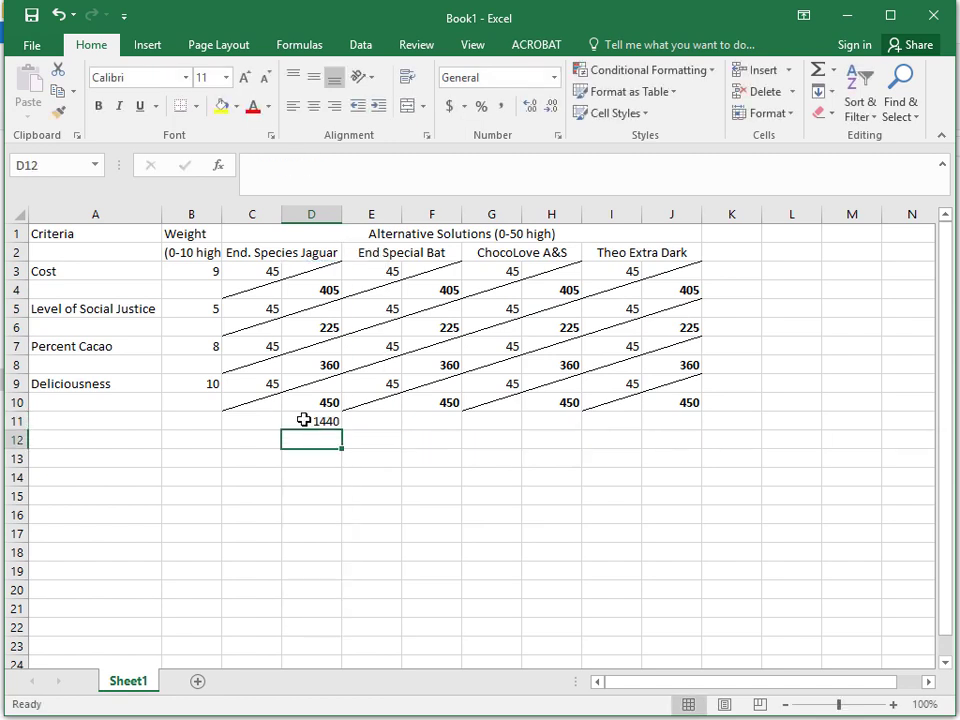
# Copy the D11 total formula into F11, H11 and J11
pyautogui.click(281, 422)
pyautogui.moveTo(281, 422); pyautogui.dragTo(306, 422)
pyautogui.click(311, 422)
pyautogui.hotkey('ctrl', 'c')
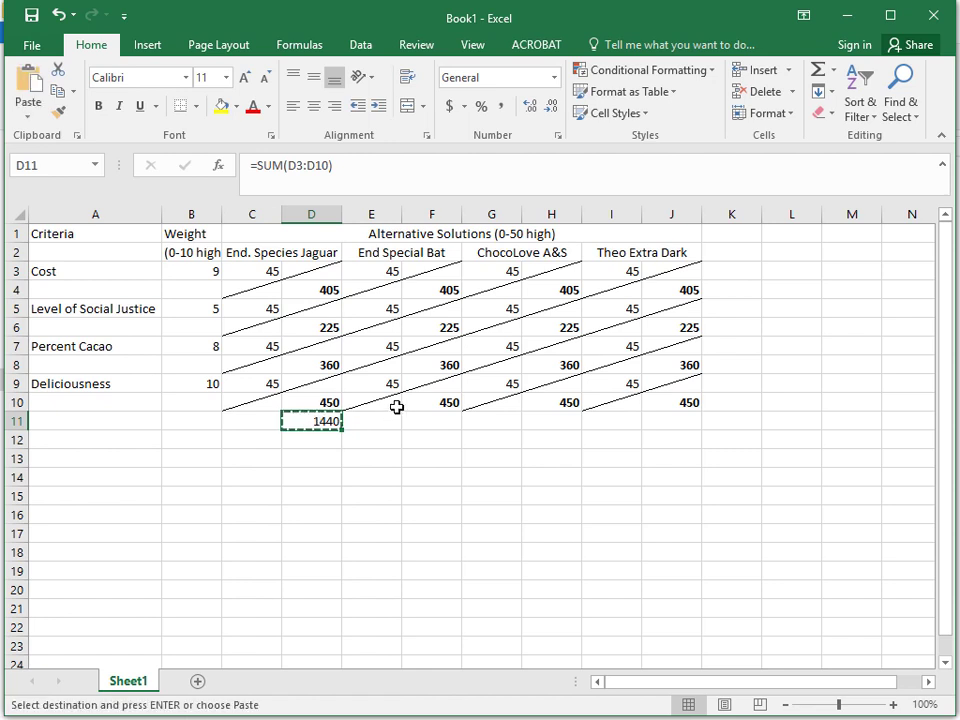
pyautogui.hotkey('ctrl', 'v')
pyautogui.click(575, 422)
pyautogui.hotkey('ctrl', 'v')
pyautogui.click(681, 418)
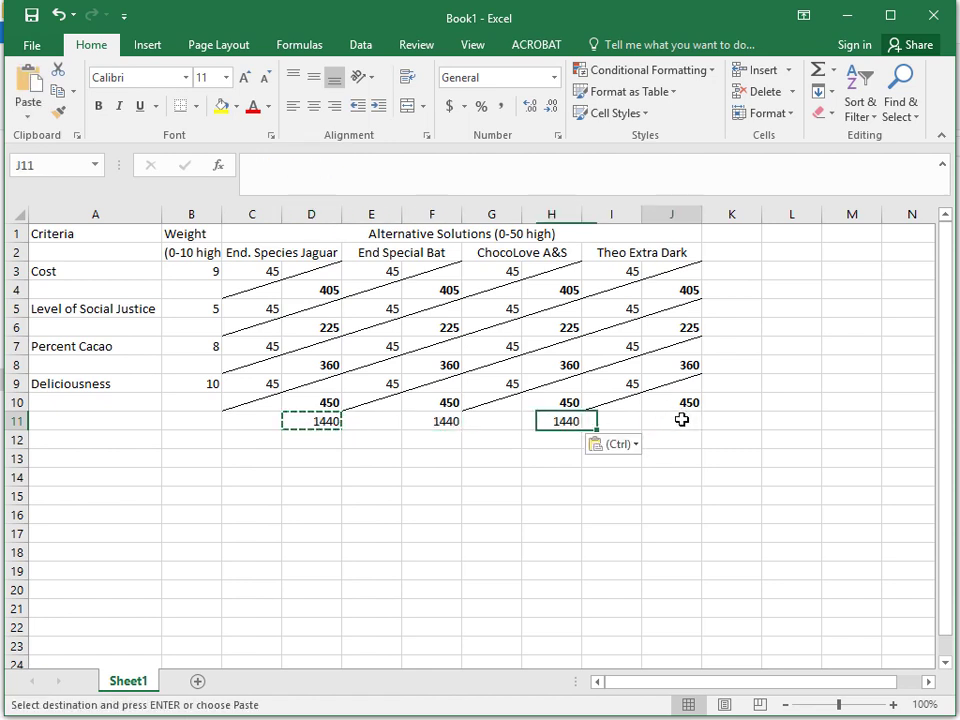
pyautogui.hotkey('ctrl', 'v')
# Merge and centre C11:D11, then paint that merged format across E11:J11
pyautogui.click(258, 417)
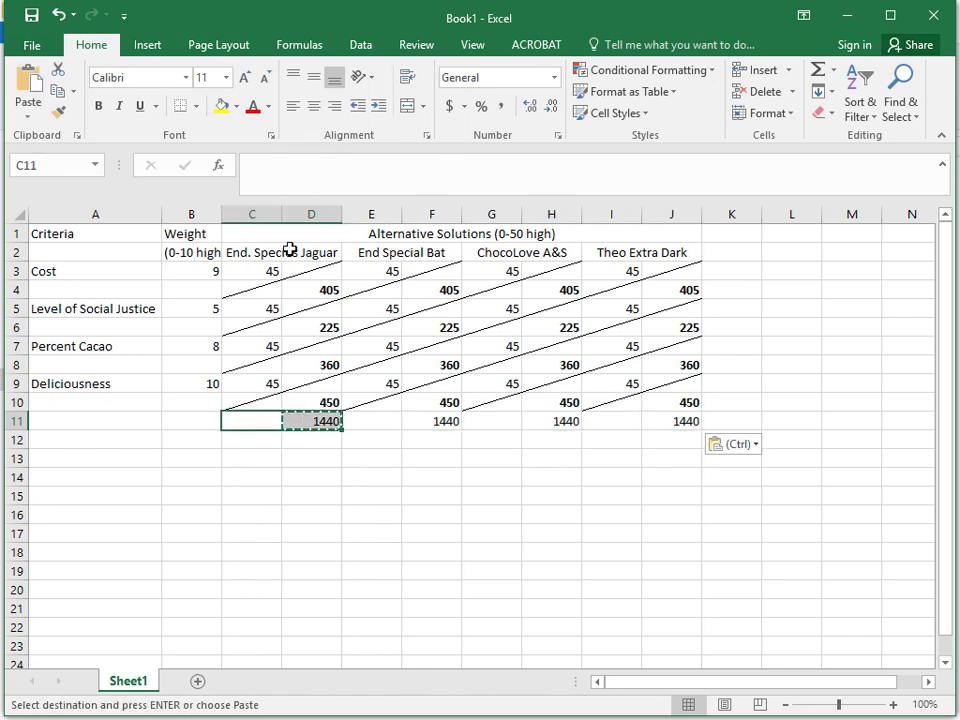
pyautogui.click(407, 105)
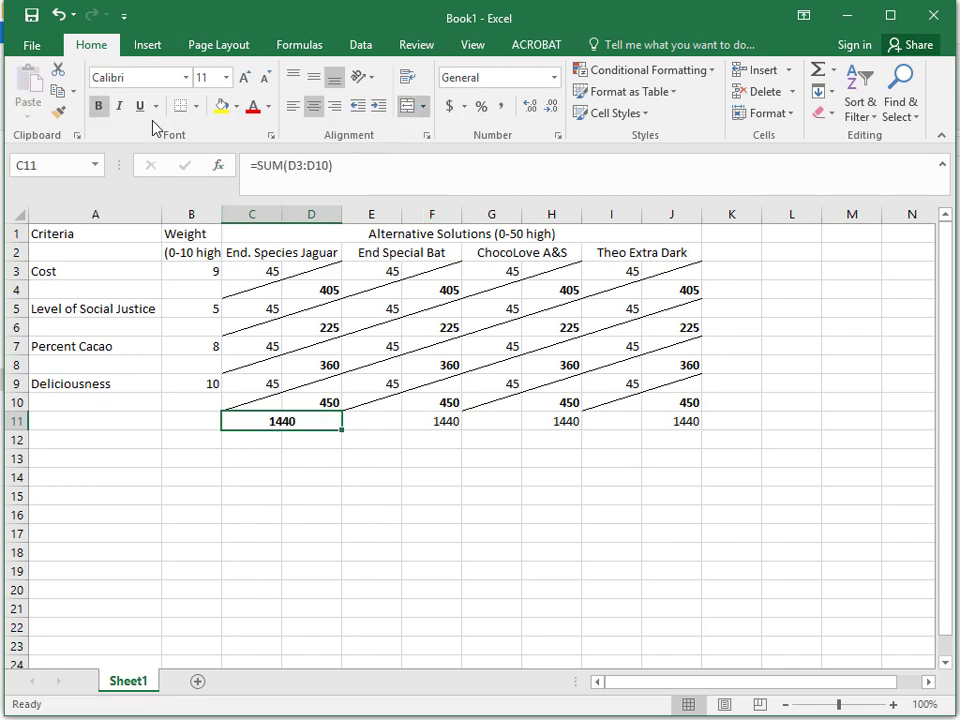
pyautogui.click(60, 113)
pyautogui.moveTo(362, 421); pyautogui.dragTo(673, 420)
pyautogui.click(611, 531)
# Copy the C11 total into merged E11, G11 and I11 so each shows 1440
pyautogui.click(398, 424)
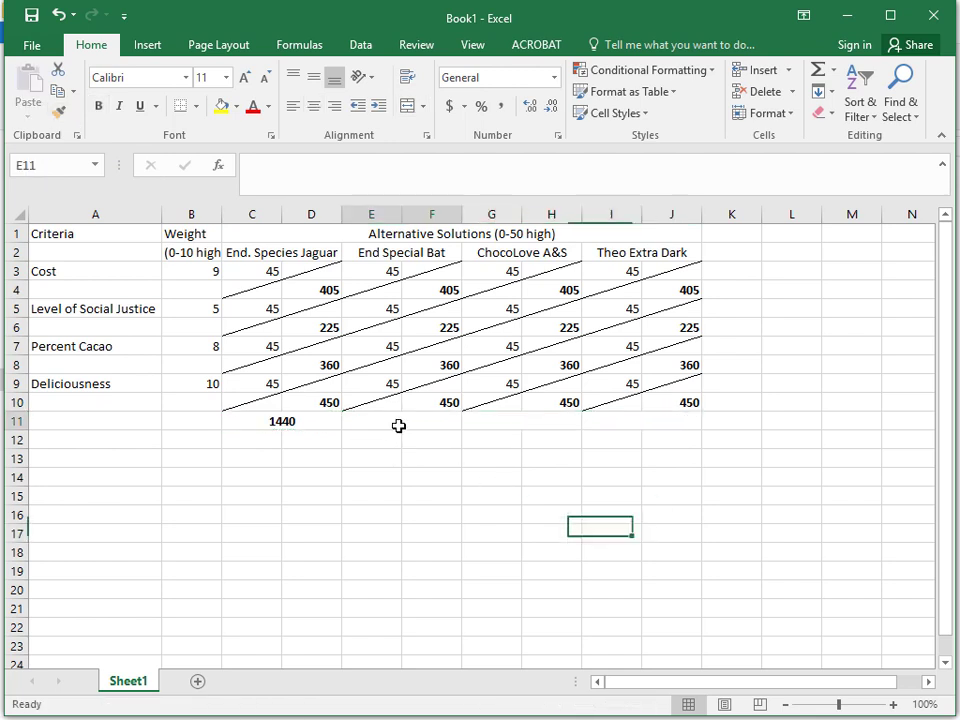
pyautogui.click(323, 421)
pyautogui.hotkey('ctrl', 'c')
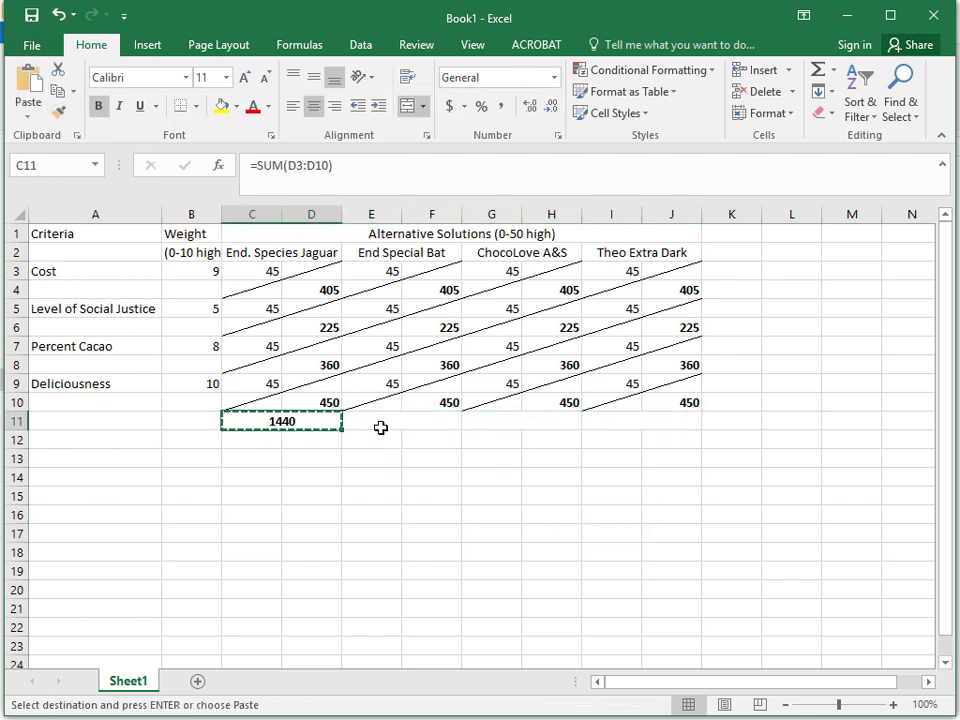
pyautogui.click(380, 428)
pyautogui.hotkey('ctrl', 'v')
pyautogui.click(540, 420)
pyautogui.hotkey('ctrl', 'v')
pyautogui.click(611, 420)
pyautogui.hotkey('ctrl', 'v')
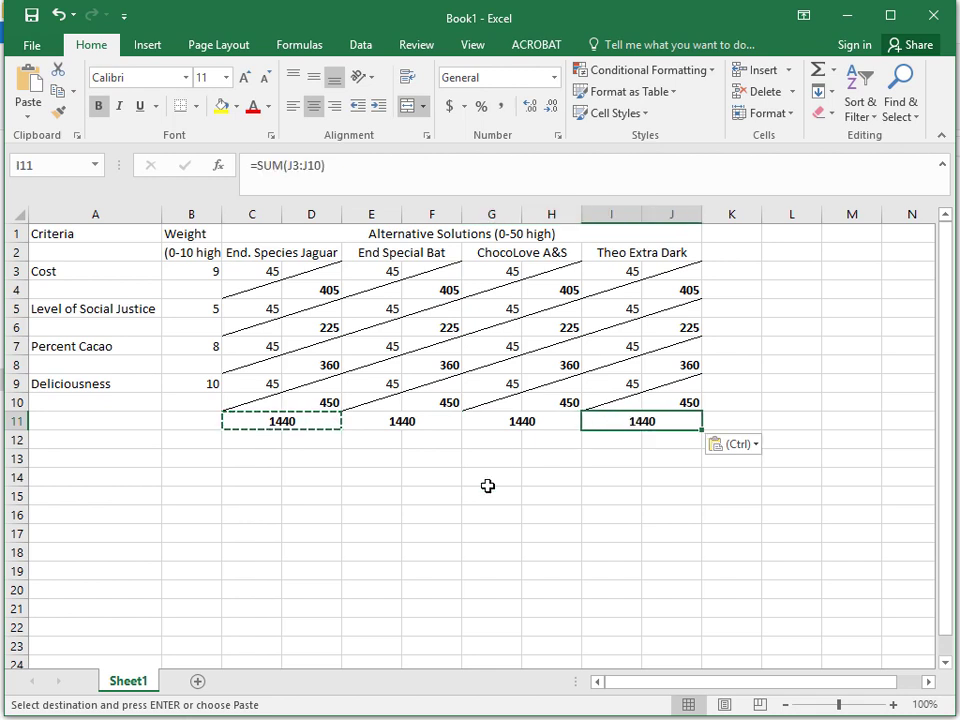
pyautogui.click(487, 488)
pyautogui.click(270, 268)
# Put an outside border around the first score block C3:D4
pyautogui.moveTo(270, 272); pyautogui.dragTo(298, 290)
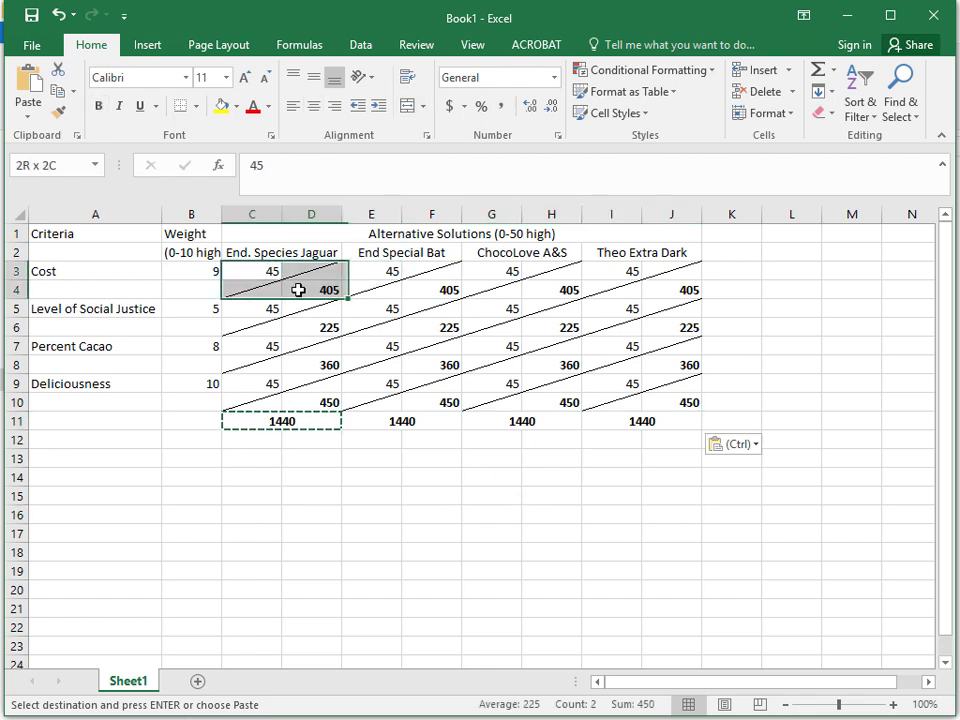
pyautogui.click(196, 106)
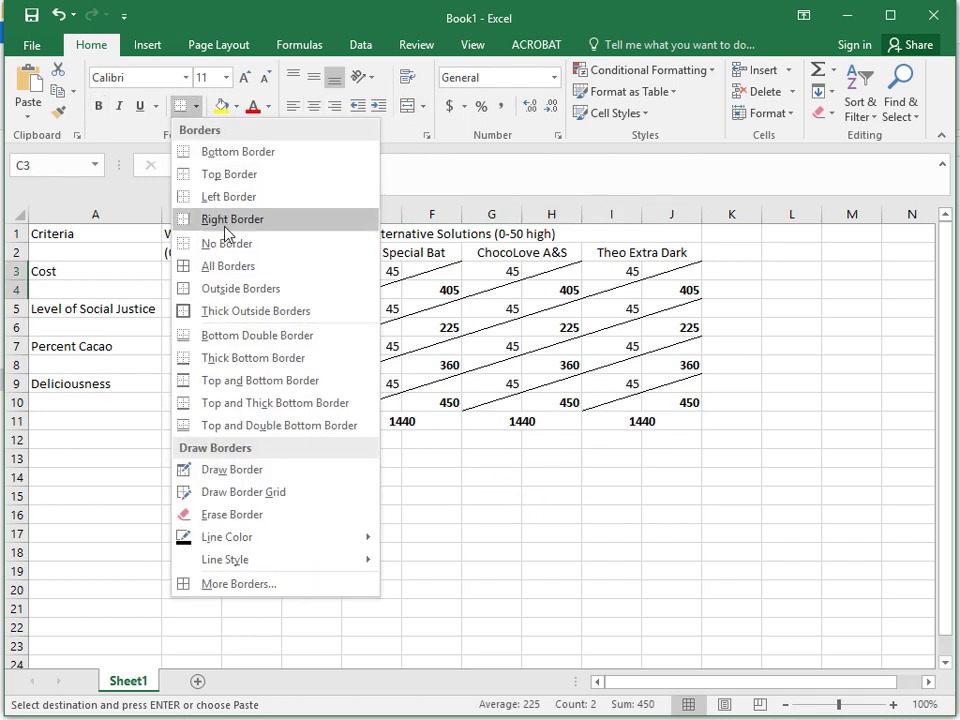
pyautogui.click(220, 289)
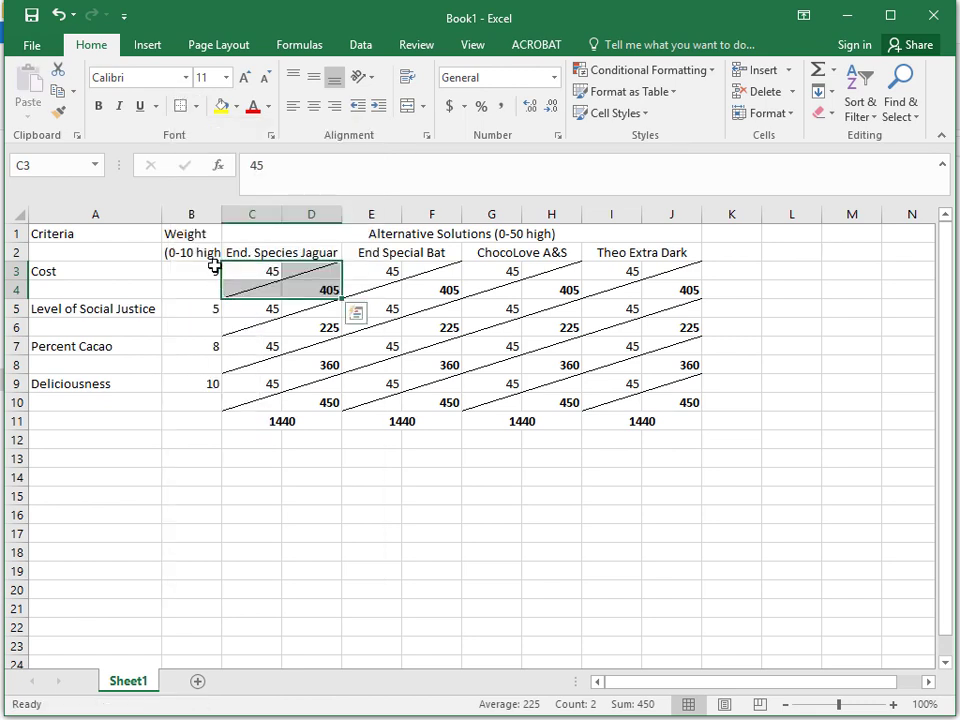
pyautogui.click(260, 349)
# Paint that box border onto every score block across C3:J10
pyautogui.moveTo(257, 266); pyautogui.dragTo(311, 298)
pyautogui.click(57, 112)
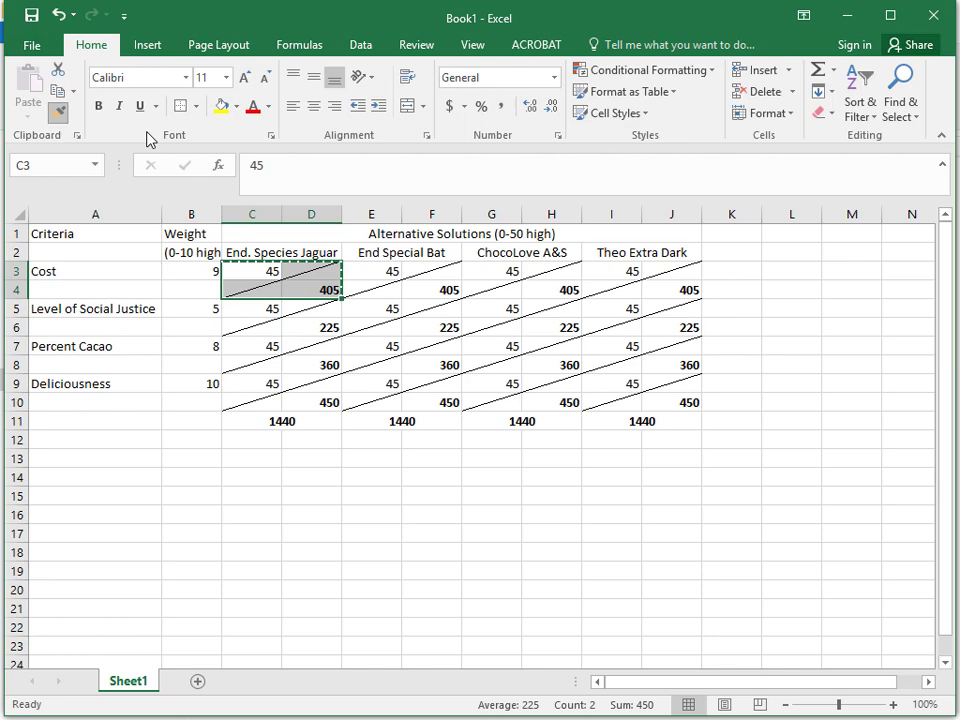
pyautogui.moveTo(264, 268)
pyautogui.mouseDown()
pyautogui.moveTo(673, 420)
pyautogui.moveTo(680, 404)
pyautogui.mouseUp()
pyautogui.click(700, 551)
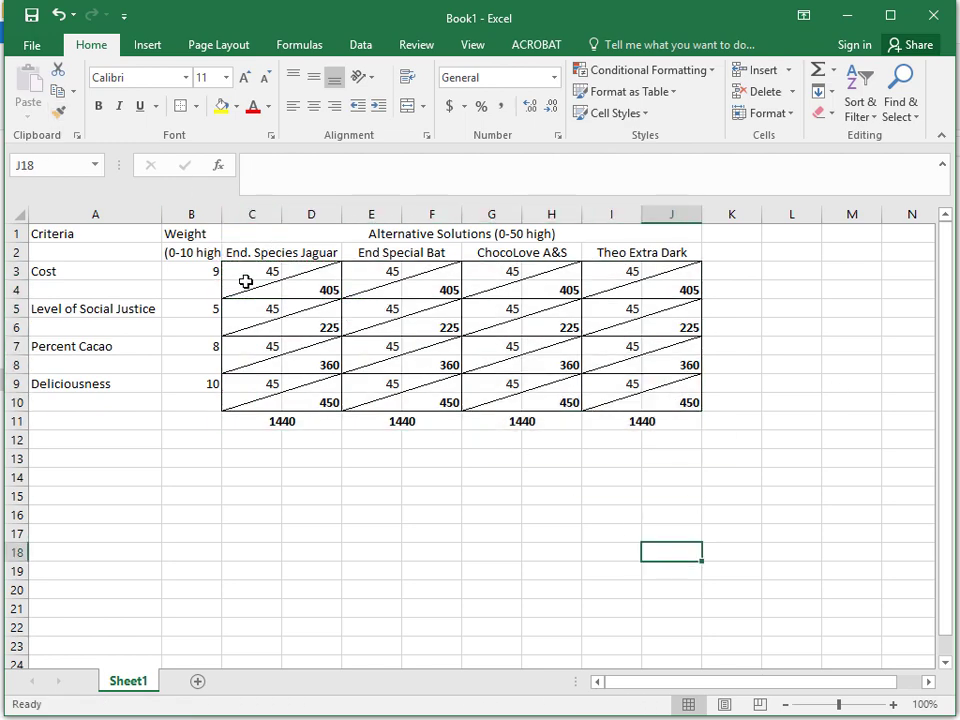
# Make rows 3–10 taller and bold the Alternative Solutions heading and four bar names
pyautogui.moveTo(14, 271); pyautogui.dragTo(13, 420)
pyautogui.click(431, 570)
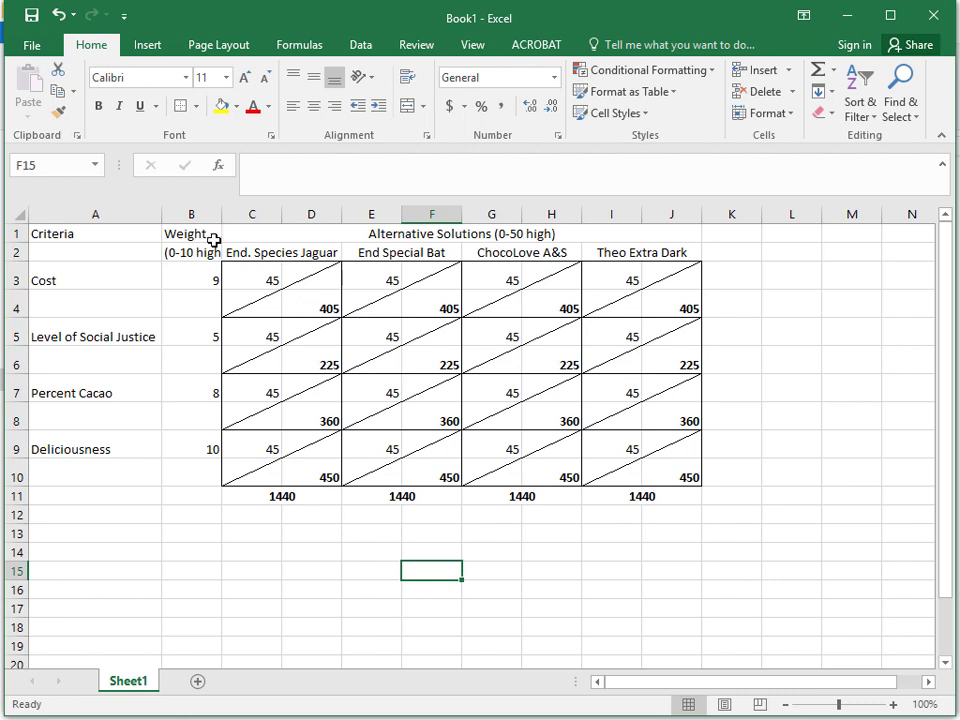
pyautogui.click(280, 238)
pyautogui.hotkey('ctrl', 'b')
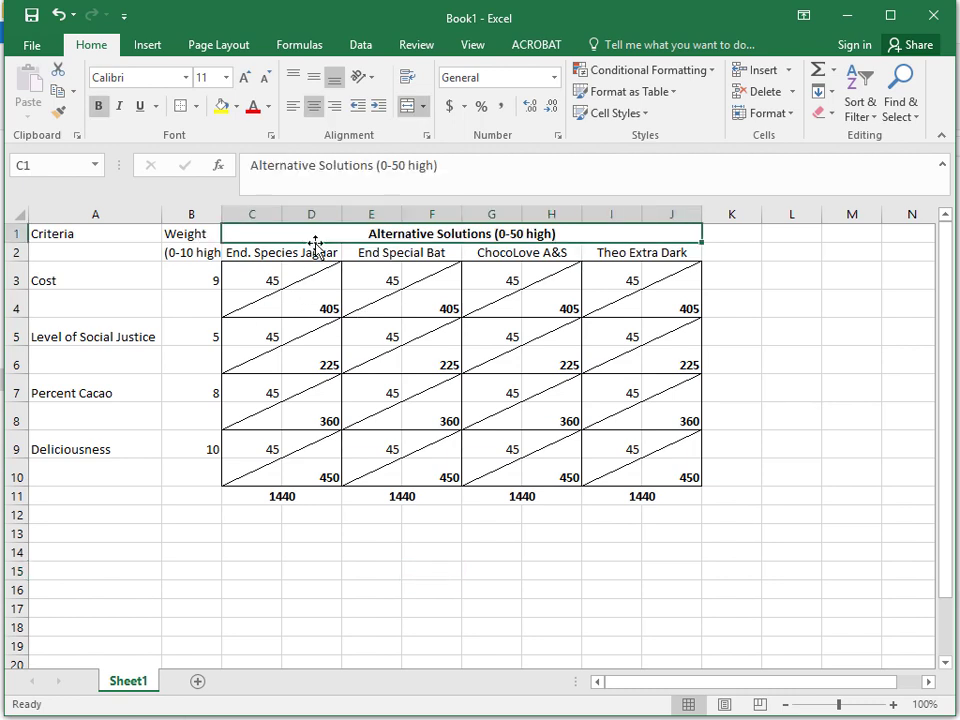
pyautogui.moveTo(292, 252); pyautogui.dragTo(596, 257)
pyautogui.hotkey('ctrl', 'b')
pyautogui.click(482, 322)
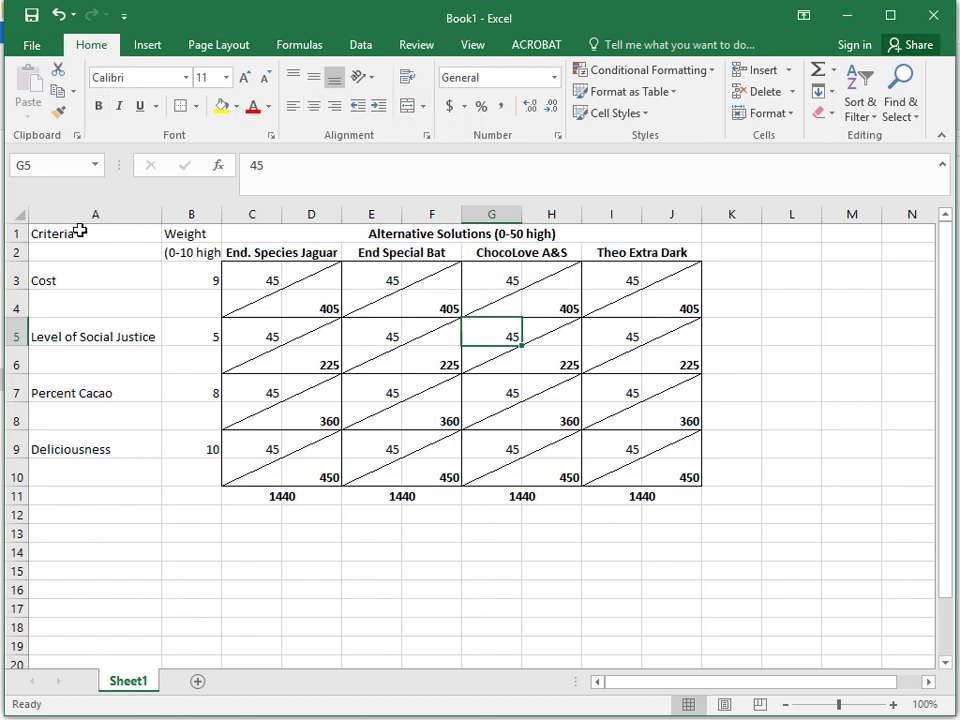
# Merge Criteria over A1:A2 middle-aligned, centre Weight, and autofit column B
pyautogui.moveTo(79, 231); pyautogui.dragTo(82, 252)
pyautogui.click(410, 106)
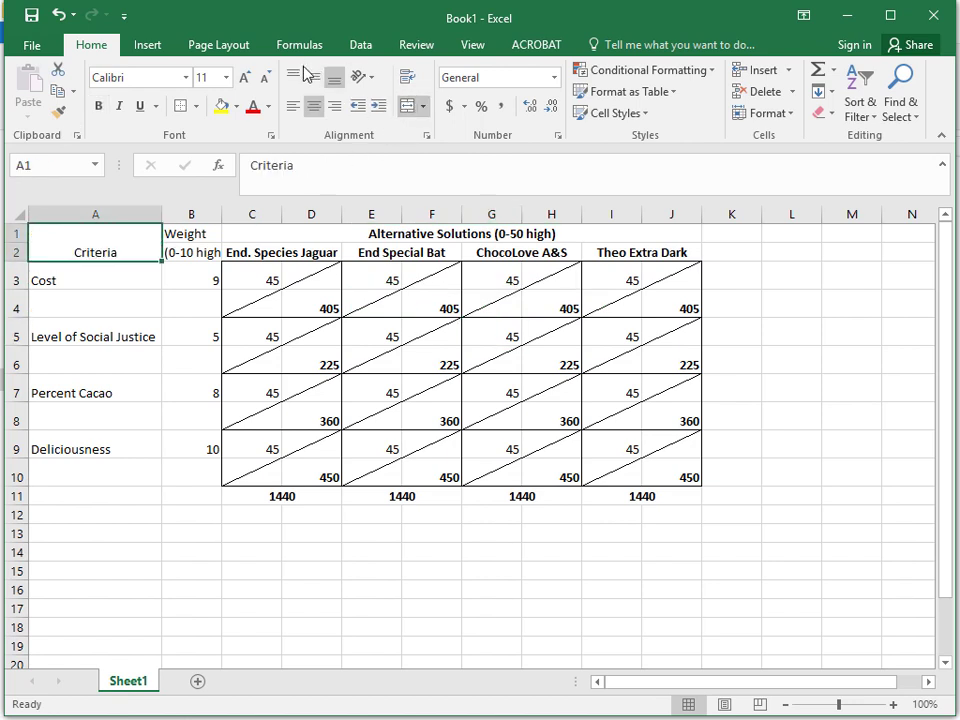
pyautogui.click(315, 79)
pyautogui.click(190, 231)
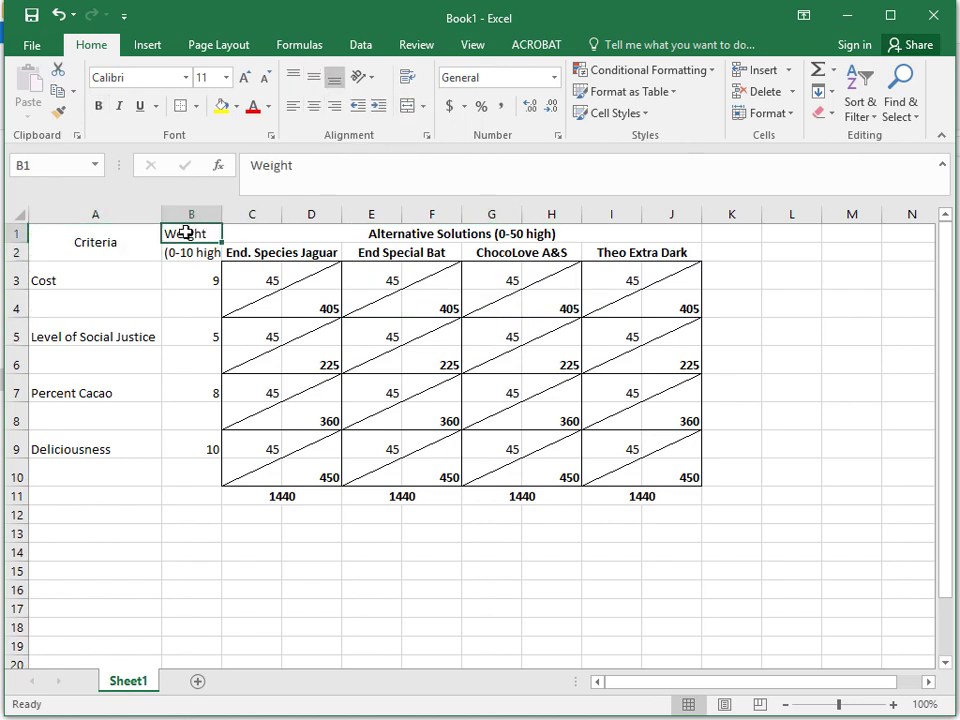
pyautogui.click(314, 105)
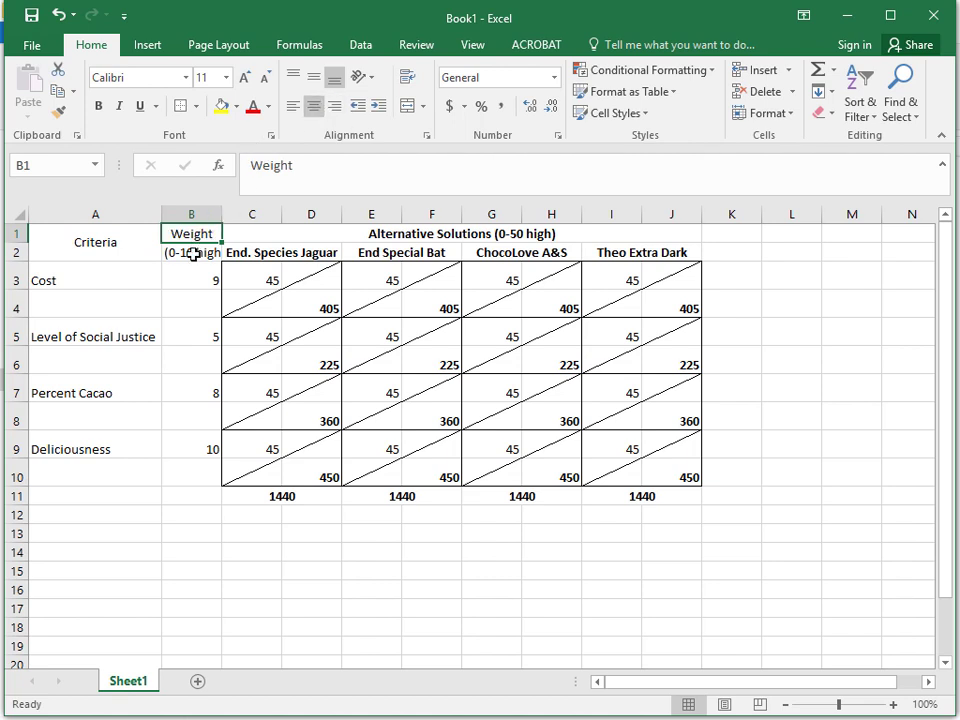
pyautogui.doubleClick(222, 214)
# Merge and middle-align Cost across A3:A4, and paint that format onto weights B3:B10
pyautogui.moveTo(197, 280); pyautogui.dragTo(199, 303)
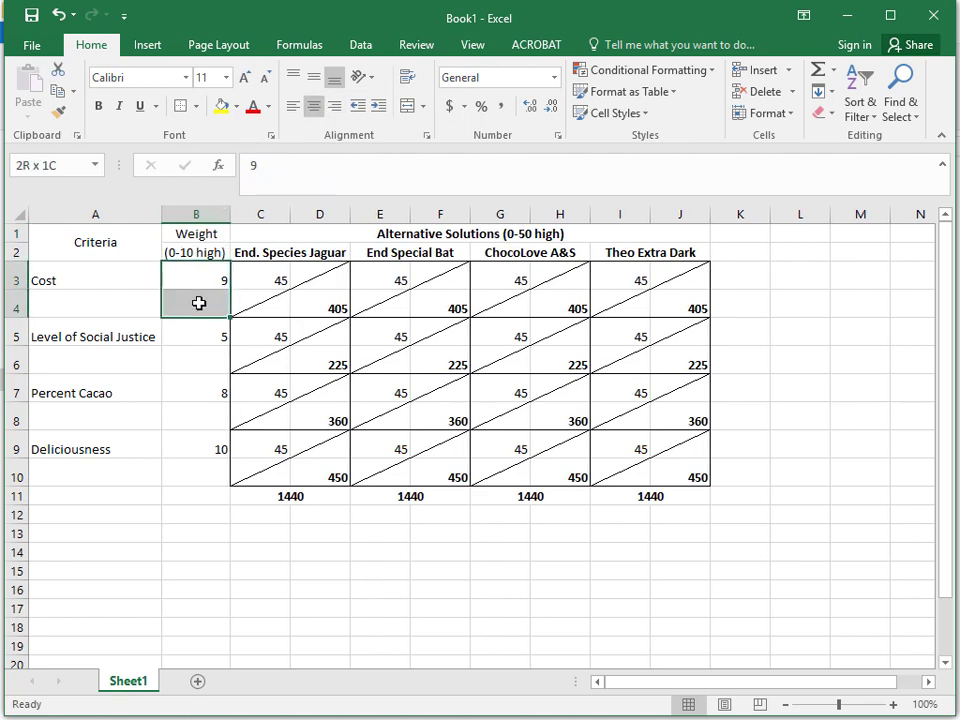
pyautogui.moveTo(141, 280); pyautogui.dragTo(146, 304)
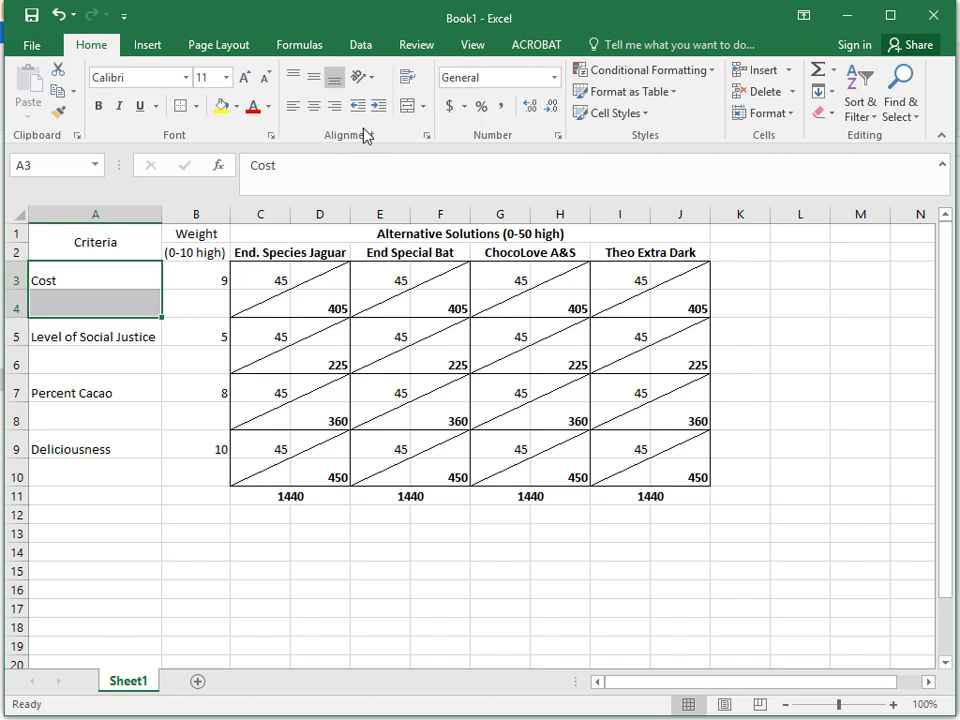
pyautogui.click(409, 108)
pyautogui.click(314, 77)
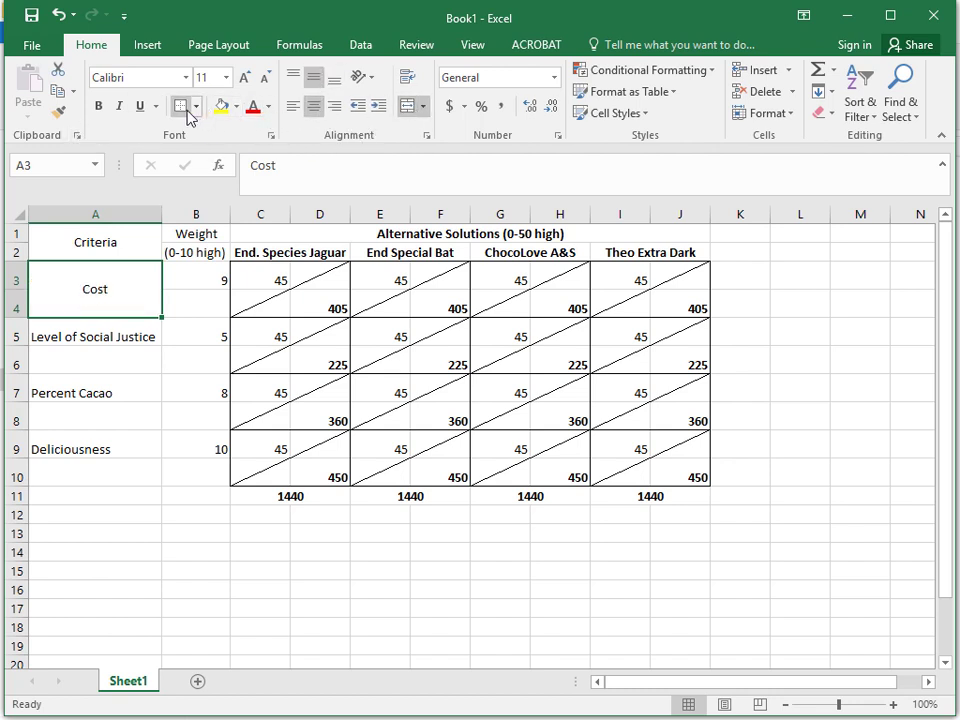
pyautogui.click(62, 116)
pyautogui.moveTo(212, 290); pyautogui.dragTo(192, 470)
pyautogui.click(57, 116)
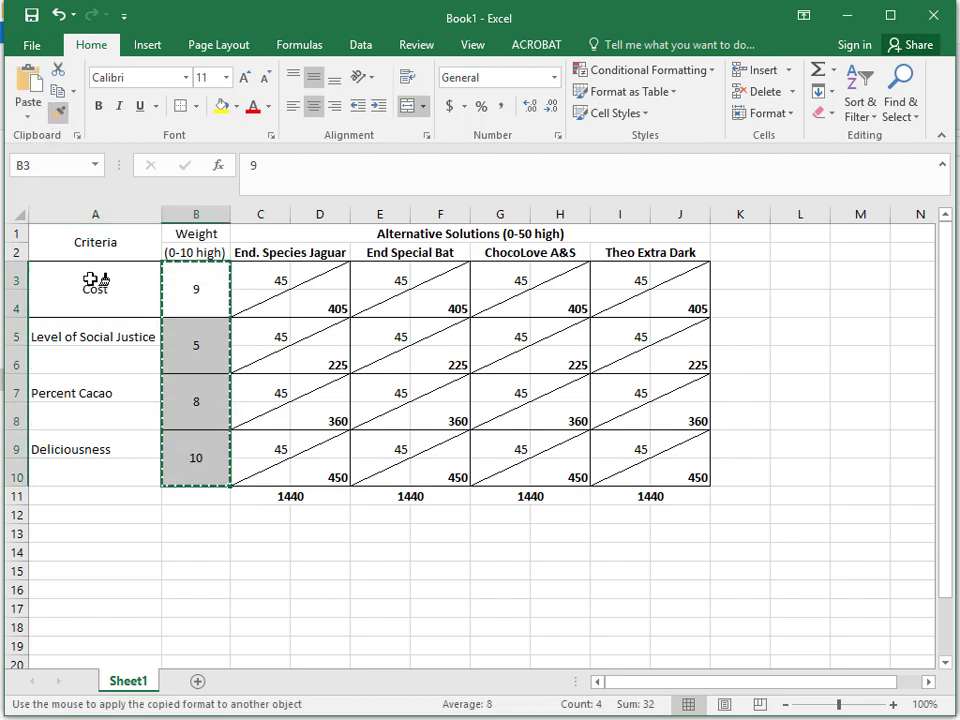
pyautogui.click(68, 294)
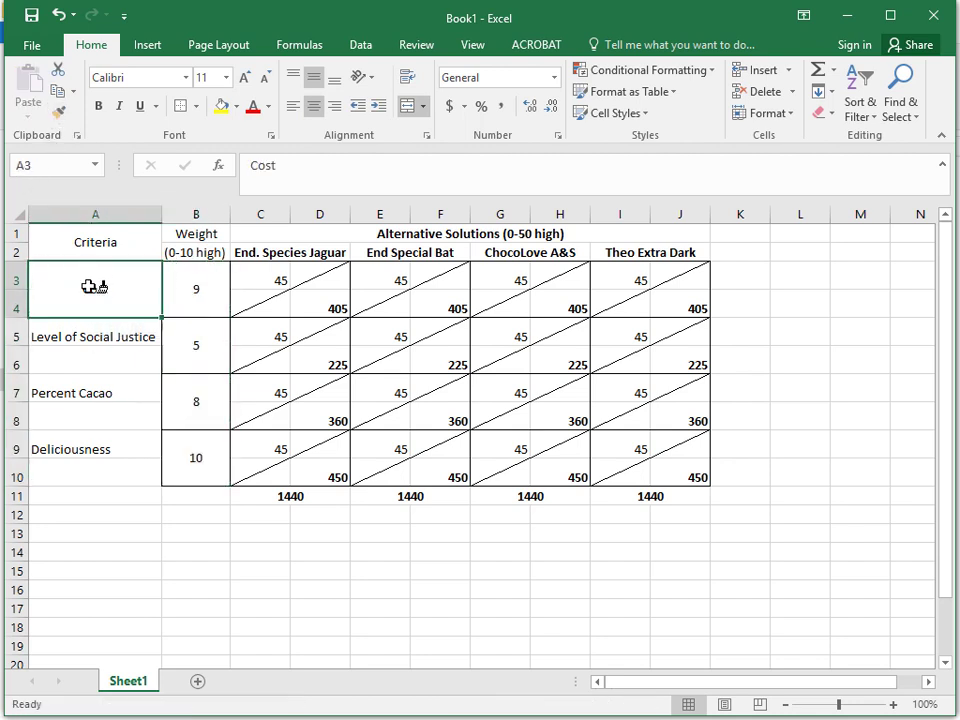
# Merge and centre the remaining criteria labels in A5:A10 over their row pairs
pyautogui.click(60, 112)
pyautogui.moveTo(122, 268)
pyautogui.mouseDown()
pyautogui.moveTo(103, 394)
pyautogui.moveTo(108, 482)
pyautogui.mouseUp()
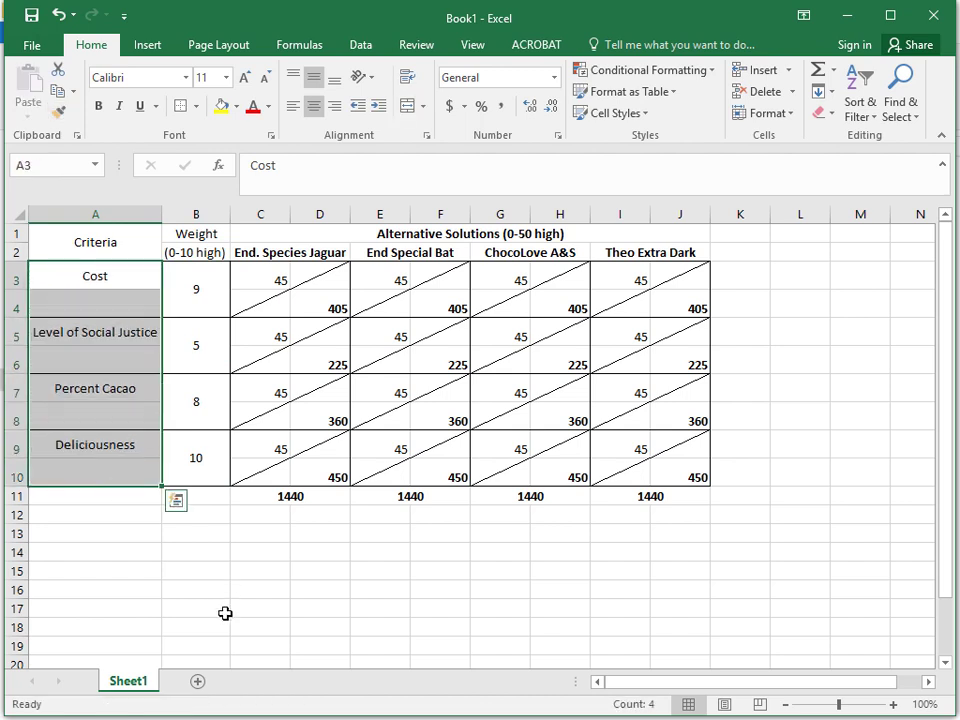
pyautogui.click(140, 532)
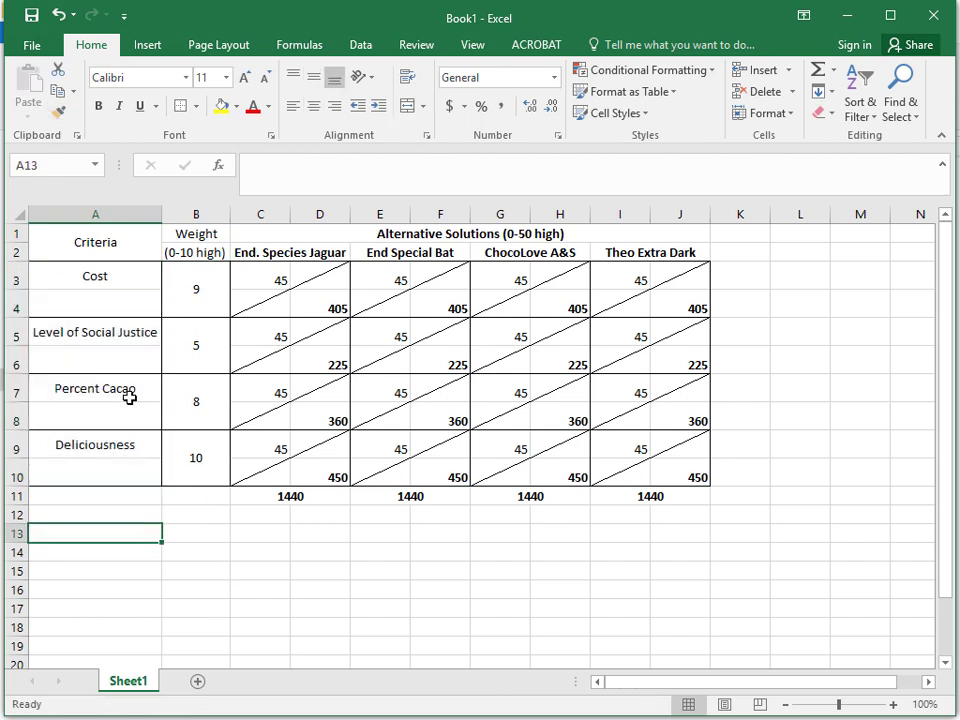
pyautogui.hotkey('ctrl', 'z')
pyautogui.click(95, 289)
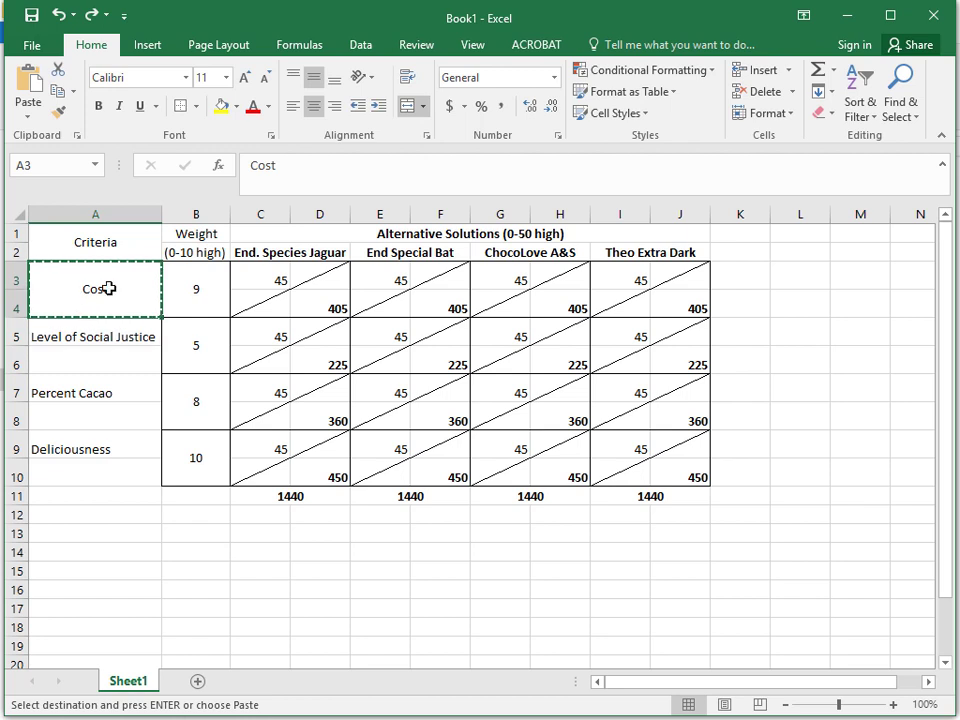
pyautogui.click(60, 118)
pyautogui.moveTo(96, 332); pyautogui.dragTo(134, 485)
pyautogui.click(168, 573)
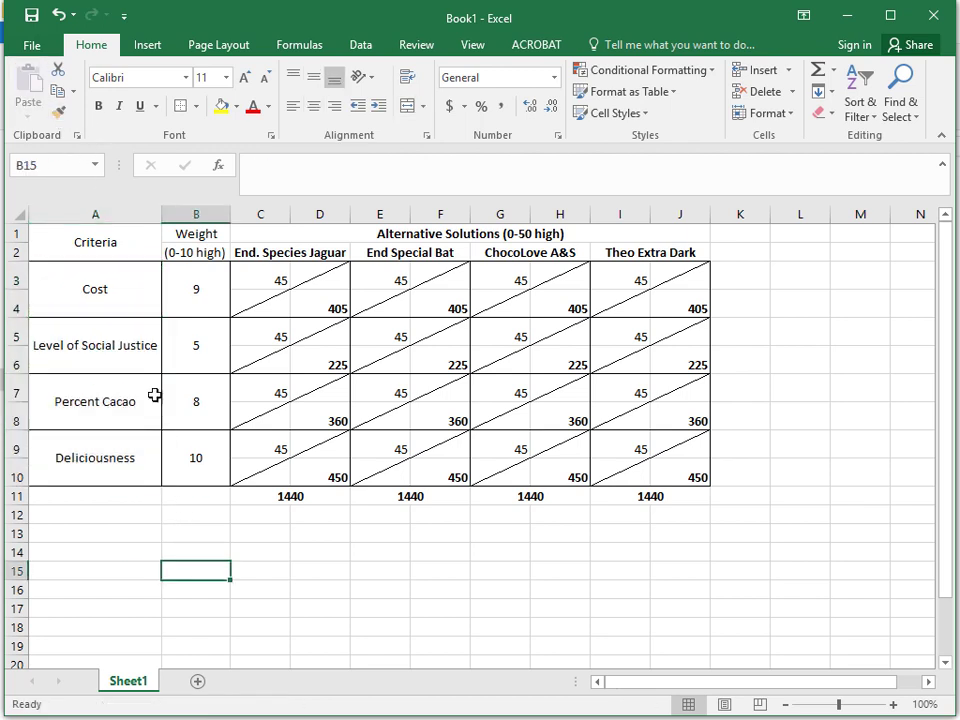
# Apply All Borders to the header rows C1:J2
pyautogui.click(117, 243)
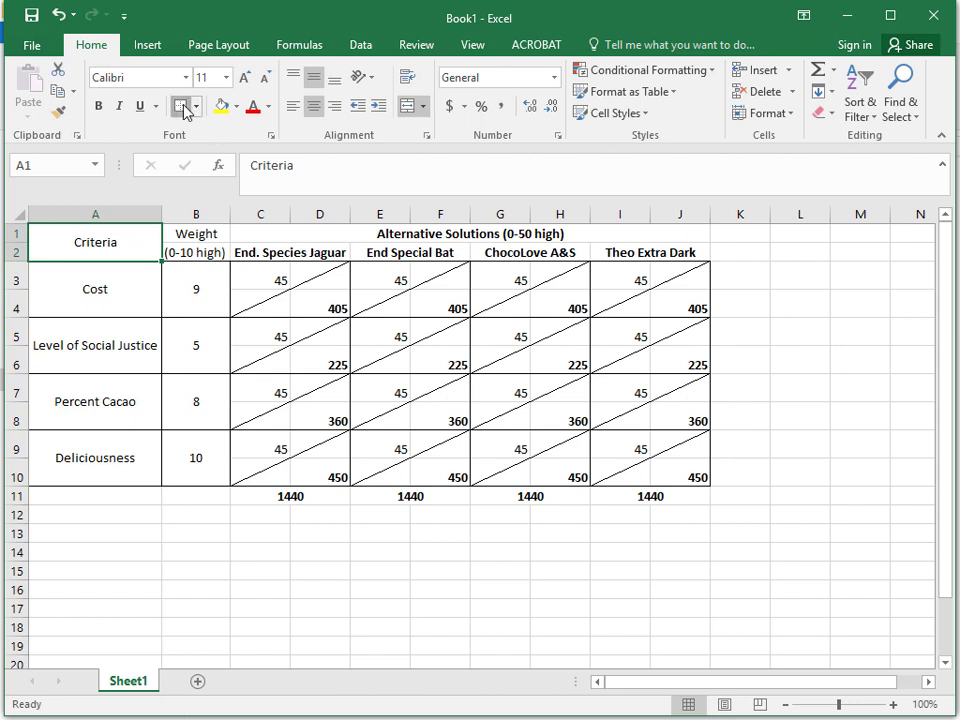
pyautogui.moveTo(184, 240); pyautogui.dragTo(195, 260)
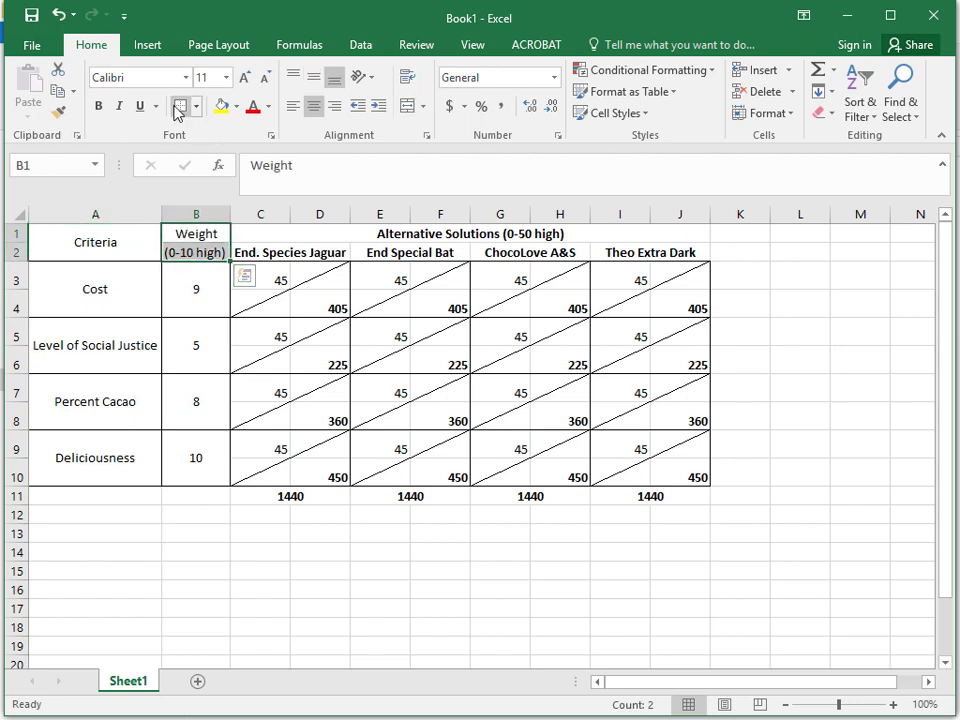
pyautogui.moveTo(285, 253); pyautogui.dragTo(606, 240)
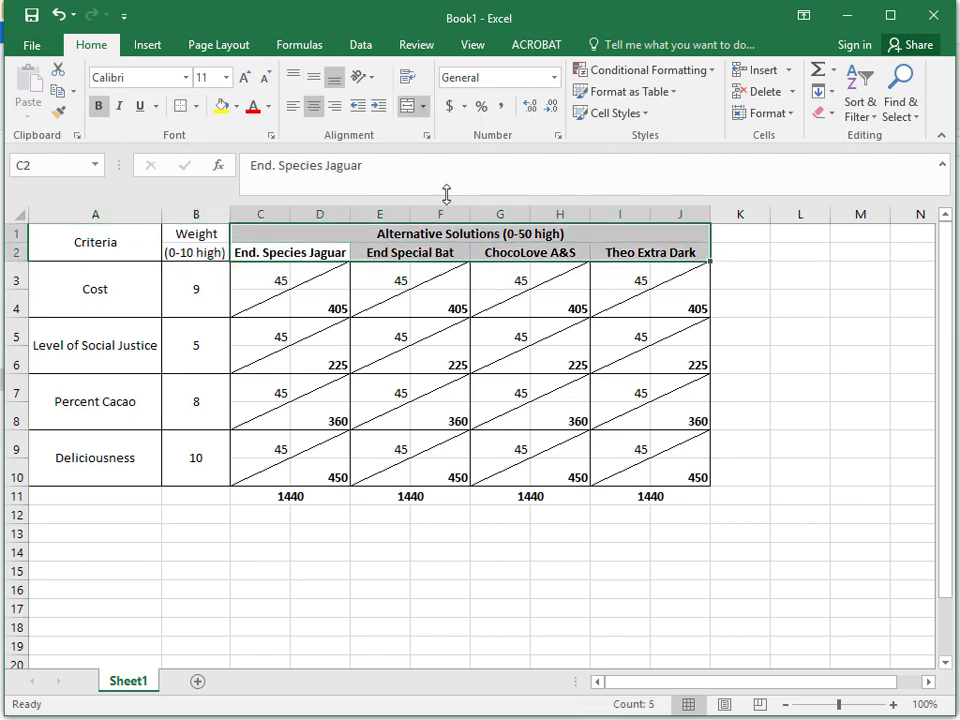
pyautogui.click(196, 106)
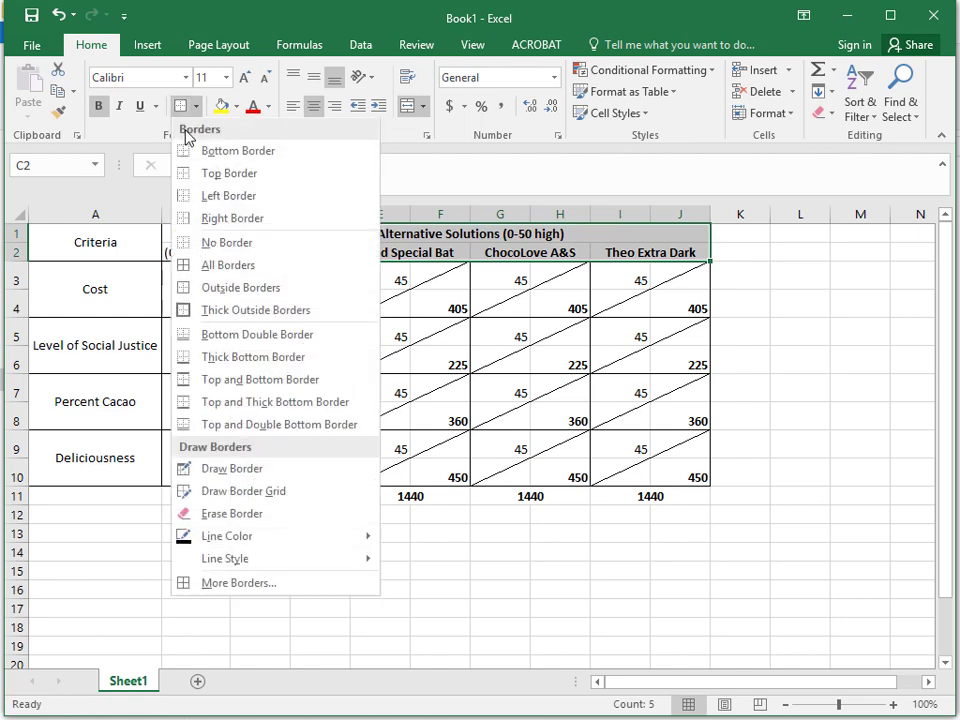
pyautogui.click(216, 268)
pyautogui.click(372, 627)
pyautogui.moveTo(266, 491); pyautogui.dragTo(612, 496)
pyautogui.click(466, 578)
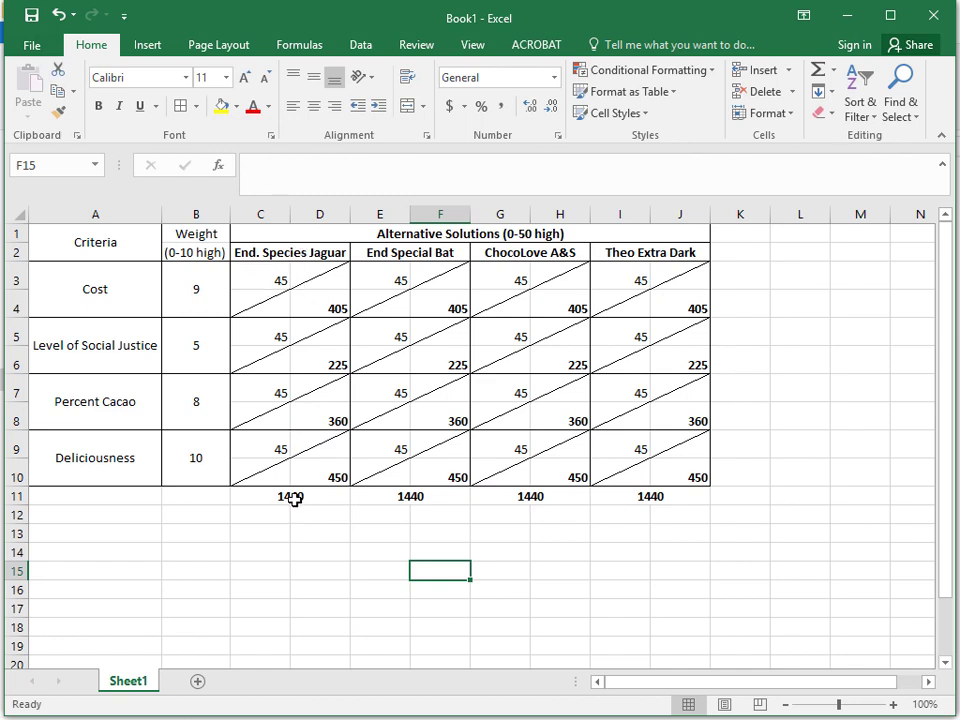
# Clear the old score entries for all four chocolate bars
pyautogui.moveTo(294, 497); pyautogui.dragTo(400, 497)
pyautogui.moveTo(262, 282); pyautogui.dragTo(250, 442)
pyautogui.press('Delete')
pyautogui.moveTo(386, 279); pyautogui.dragTo(388, 443)
pyautogui.press('Delete')
pyautogui.moveTo(517, 277); pyautogui.dragTo(514, 446)
pyautogui.press('Delete')
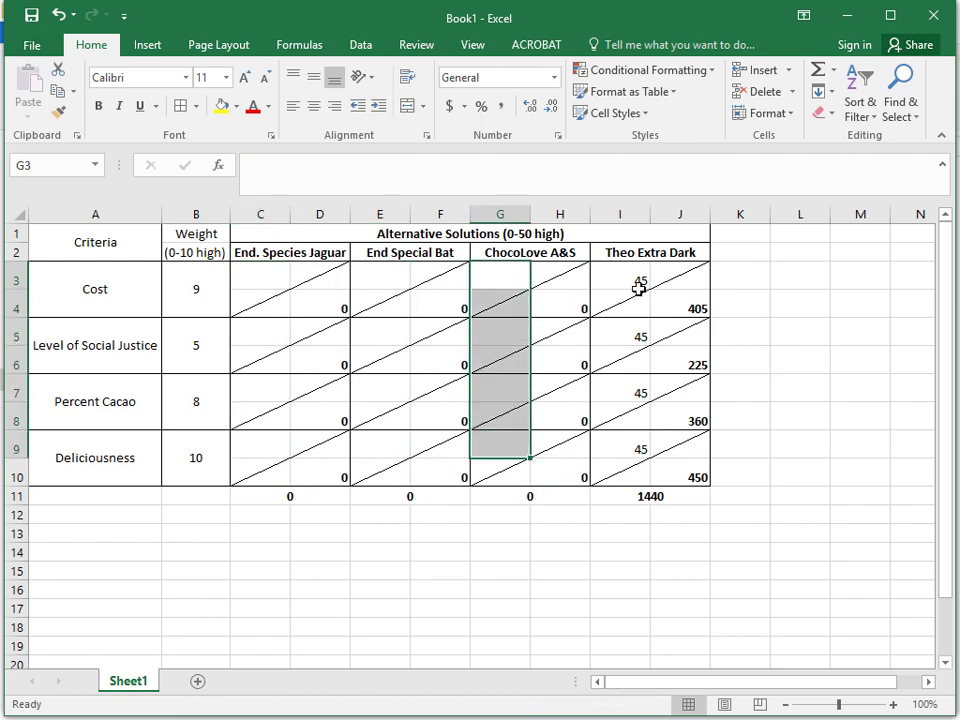
pyautogui.moveTo(636, 283); pyautogui.dragTo(626, 446)
pyautogui.press('Delete')
pyautogui.press('Delete')
# Enter and revise the Jaguar Cost and Social Justice scores, cancelling the stray C8 entry
pyautogui.click(257, 286)
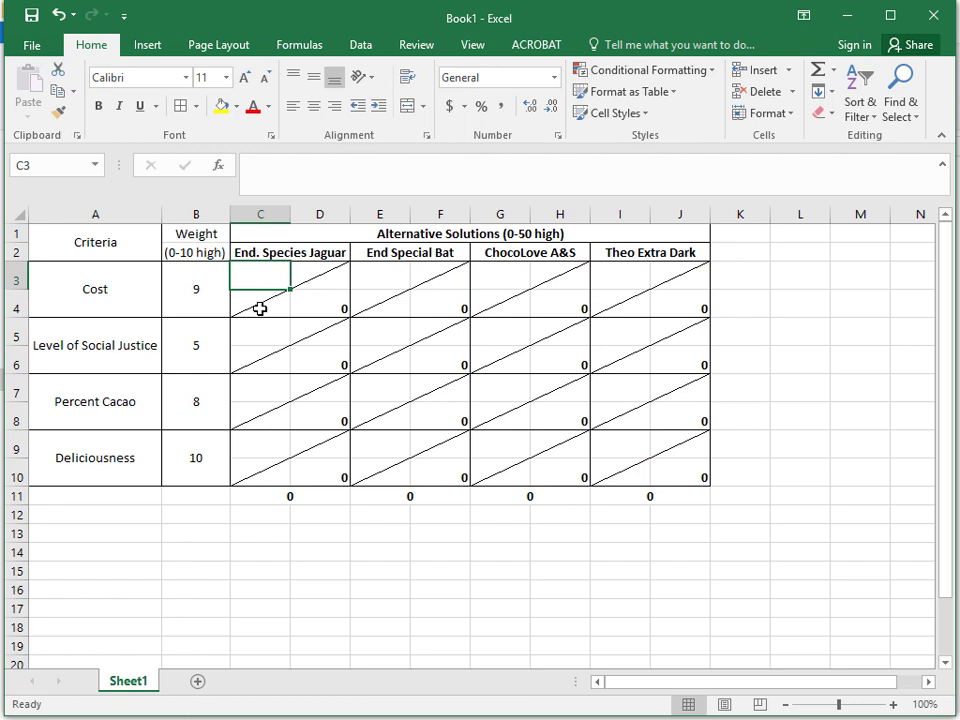
pyautogui.write('4')
pyautogui.press('Return')
pyautogui.press('Return')
pyautogui.write('5')
pyautogui.press('Return')
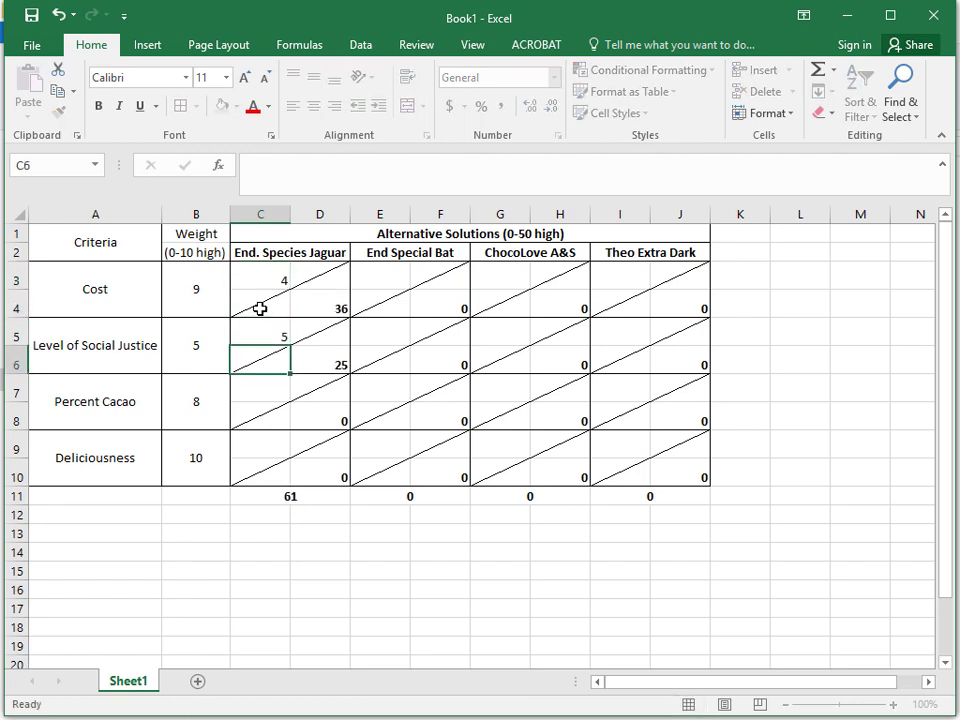
pyautogui.press('Return')
pyautogui.write('6')
pyautogui.press('Return')
pyautogui.press('Return')
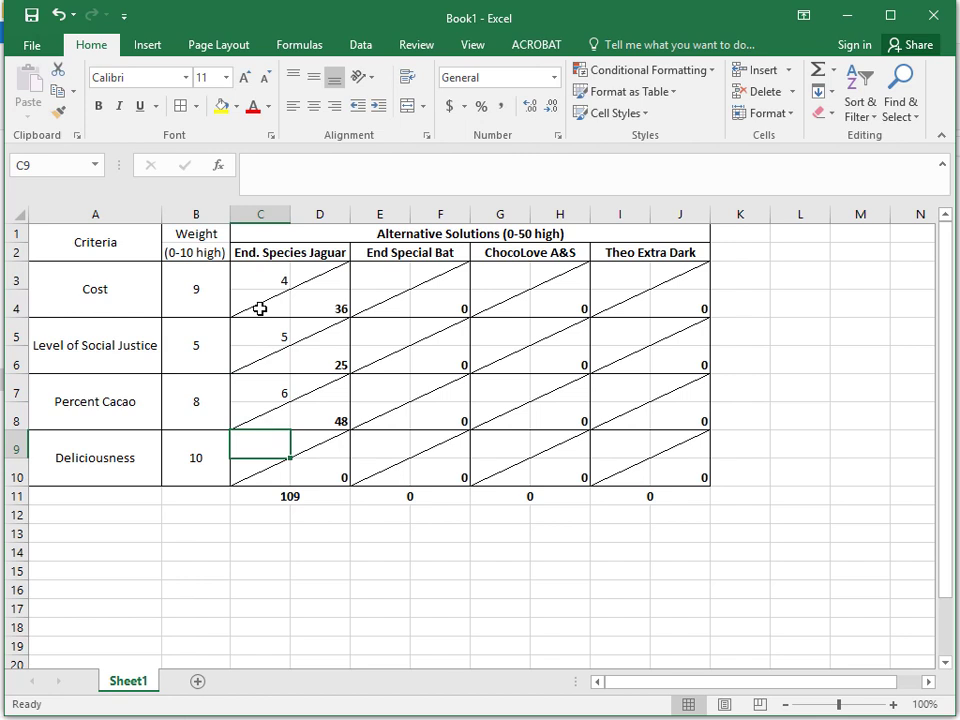
pyautogui.press('Up')
pyautogui.press('Up')
pyautogui.press('Up')
pyautogui.press('Up')
pyautogui.press('Up')
pyautogui.press('Up')
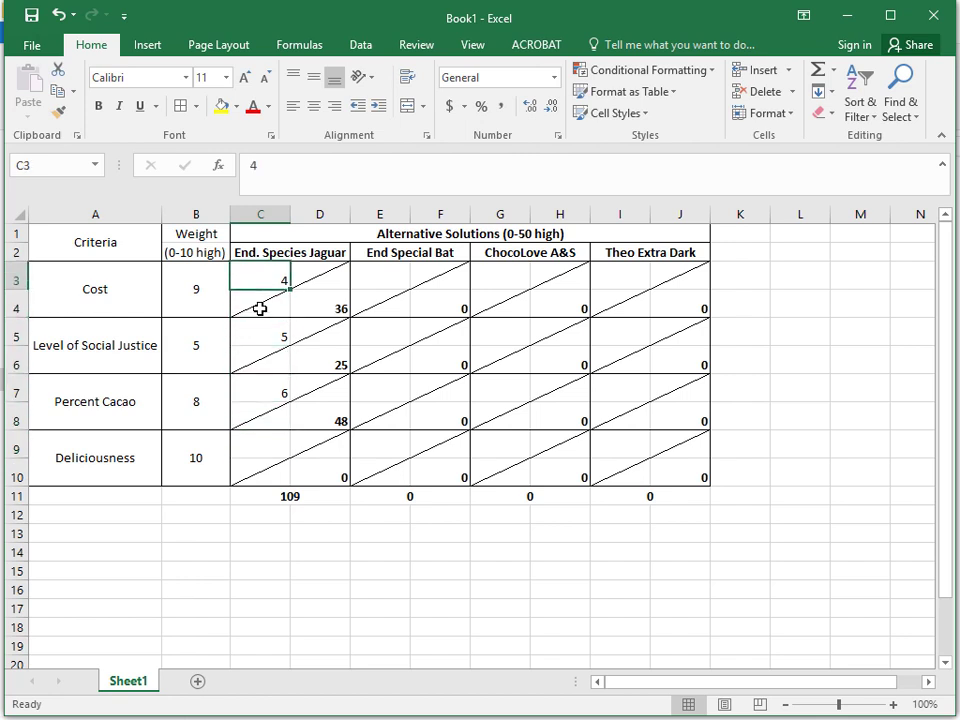
pyautogui.write('40')
pyautogui.press('Return')
pyautogui.press('Return')
pyautogui.press('Return')
pyautogui.press('Up')
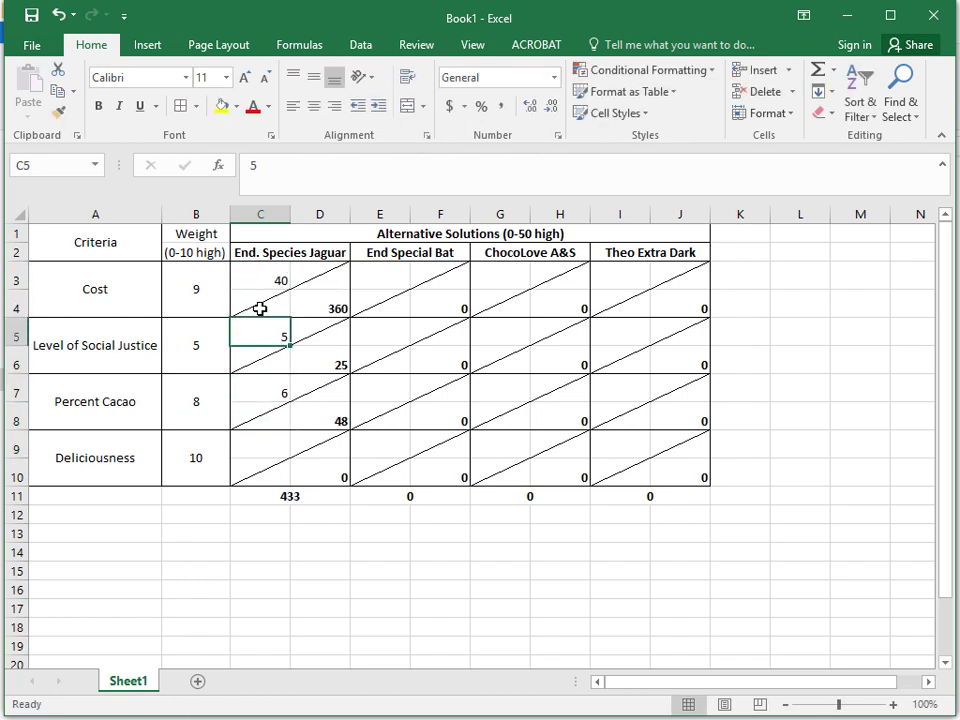
pyautogui.write('30')
pyautogui.press('Return')
pyautogui.press('Up')
pyautogui.press('Up')
pyautogui.press('Up')
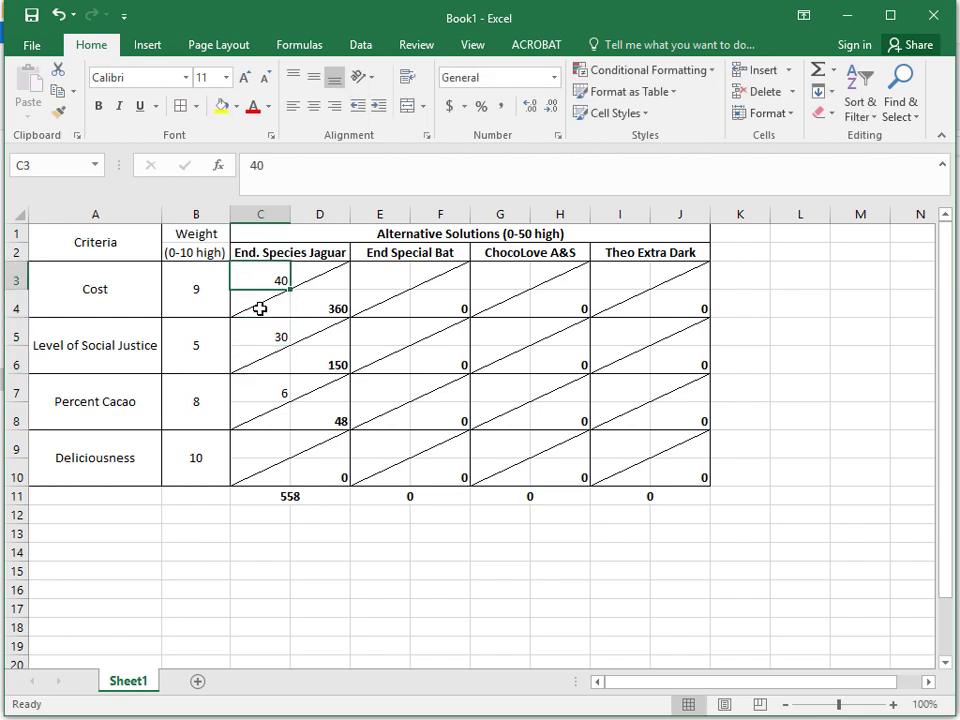
pyautogui.write('20')
pyautogui.press('Return')
pyautogui.press('Return')
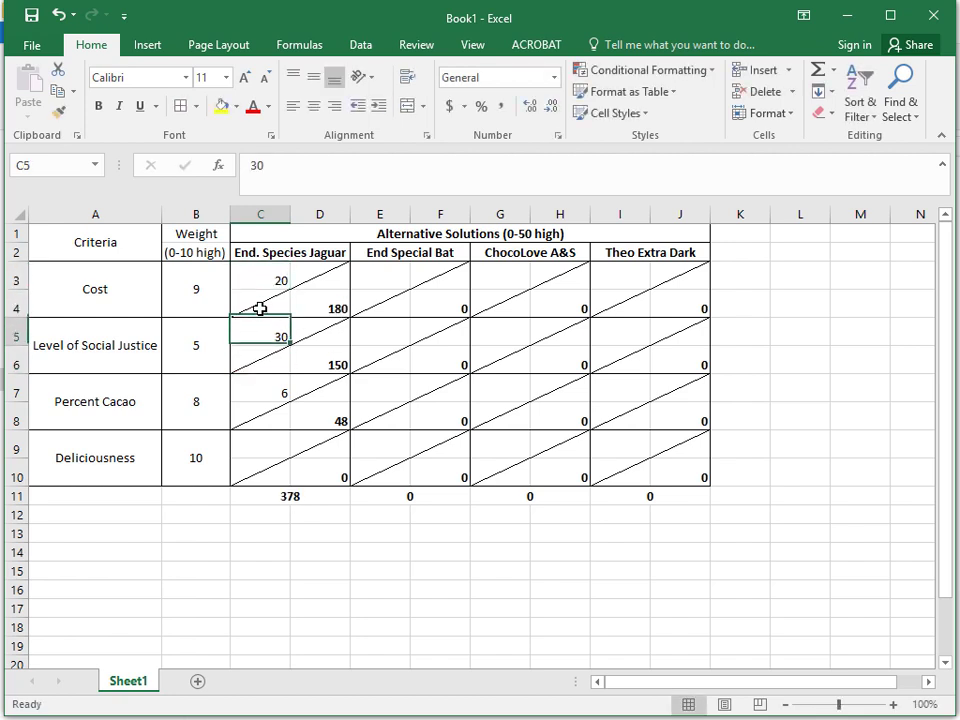
pyautogui.write('40')
pyautogui.press('Return')
pyautogui.press('Return')
pyautogui.press('Return')
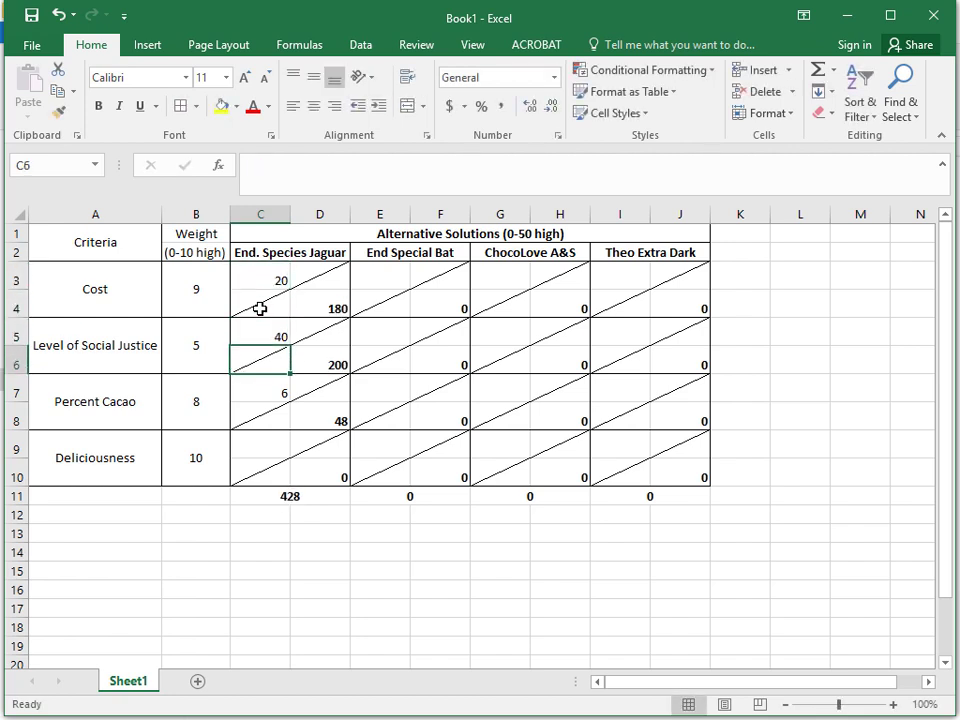
pyautogui.write('4')
pyautogui.press('Escape')
# Give Jaguar a Percent Cacao score of 45 and a Deliciousness score of 40
pyautogui.press('Up')
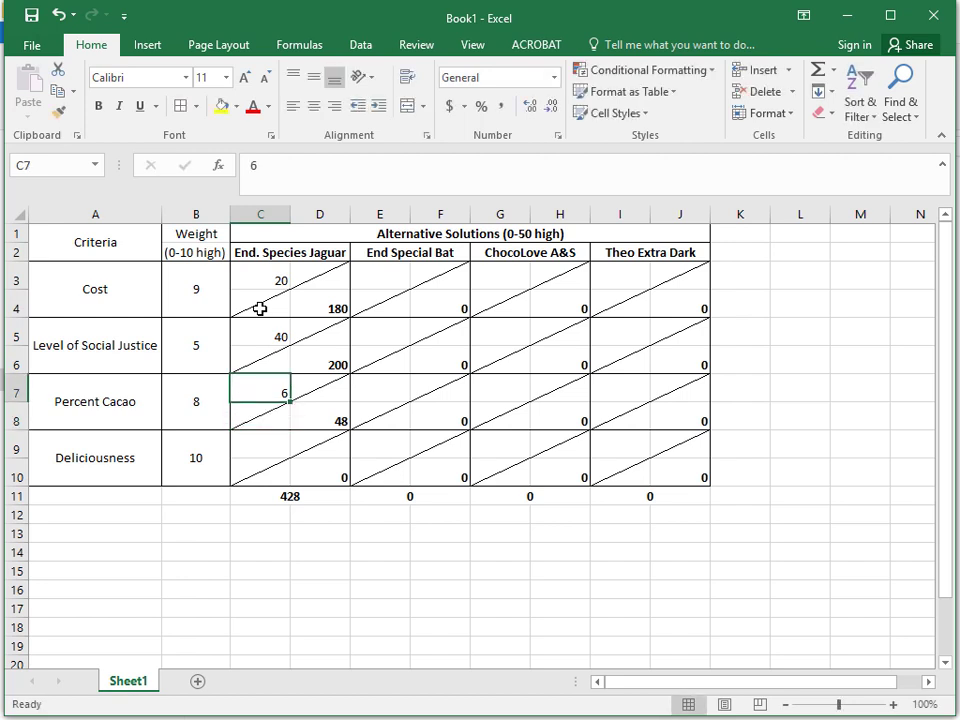
pyautogui.write('45')
pyautogui.press('Return')
pyautogui.press('Return')
pyautogui.write('40')
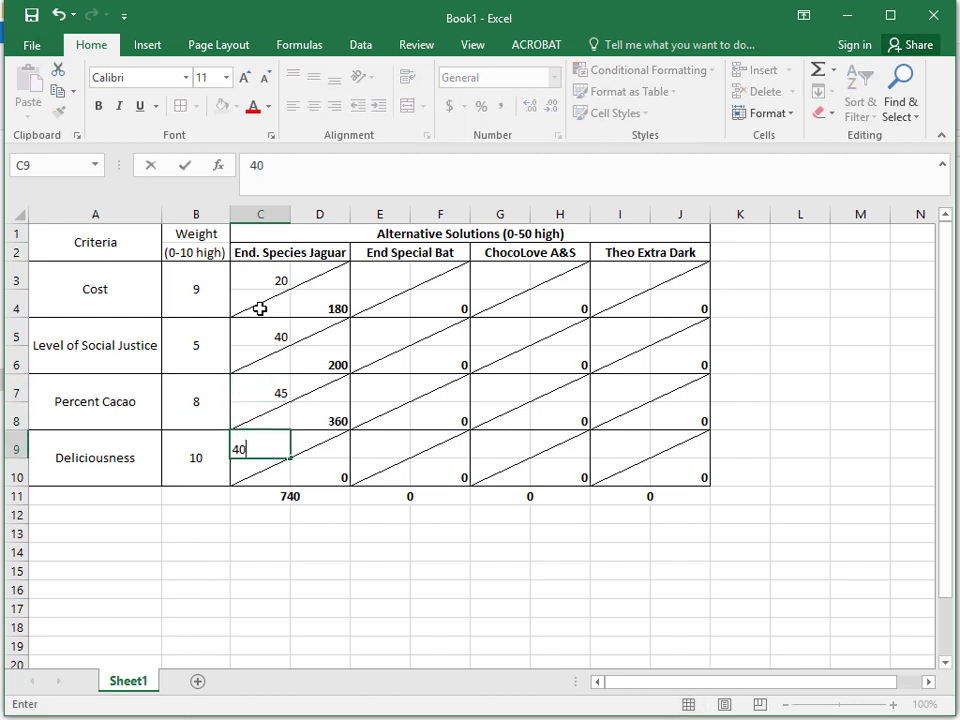
pyautogui.press('Tab')
pyautogui.press('Tab')
pyautogui.press('Tab')
# Score End Special Bat: Deliciousness 35, Percent Cacao 30, Social Justice 40, Cost 30
pyautogui.press('Left')
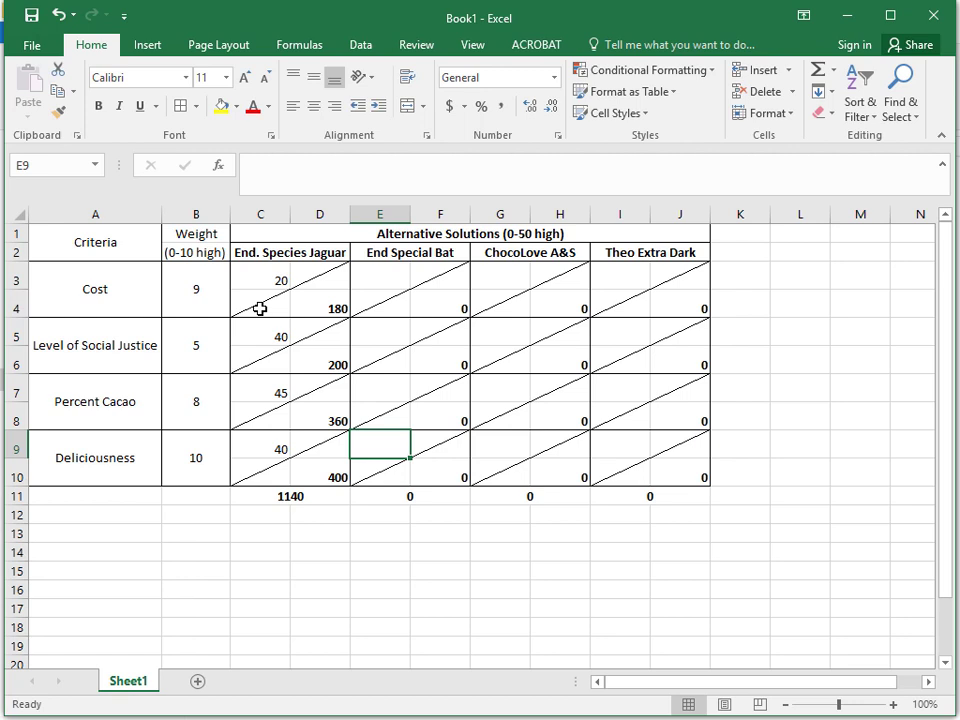
pyautogui.write('35')
pyautogui.press('Up')
pyautogui.press('Up')
pyautogui.write('3')
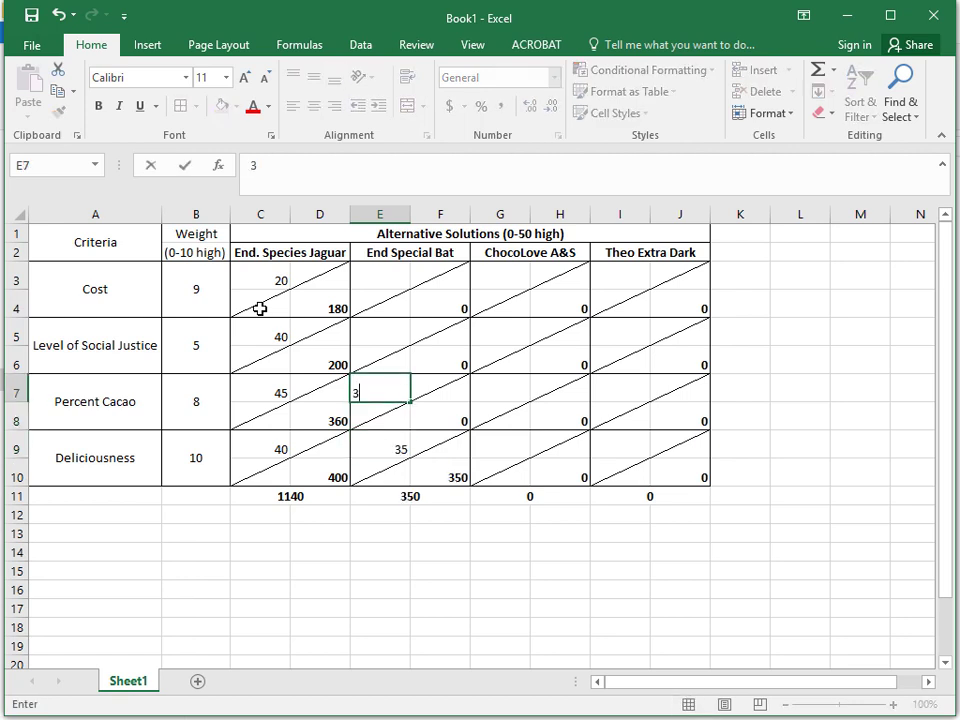
pyautogui.write('0')
pyautogui.press('Up')
pyautogui.press('Up')
pyautogui.write('40')
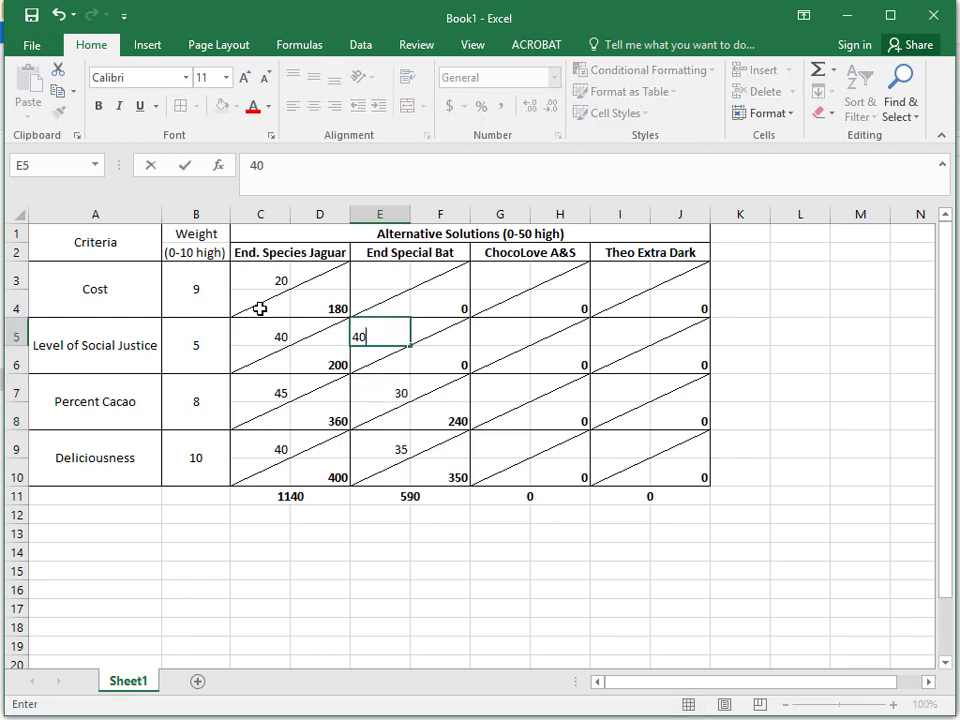
pyautogui.press('Up')
pyautogui.press('Up')
pyautogui.write('30')
pyautogui.press('Right')
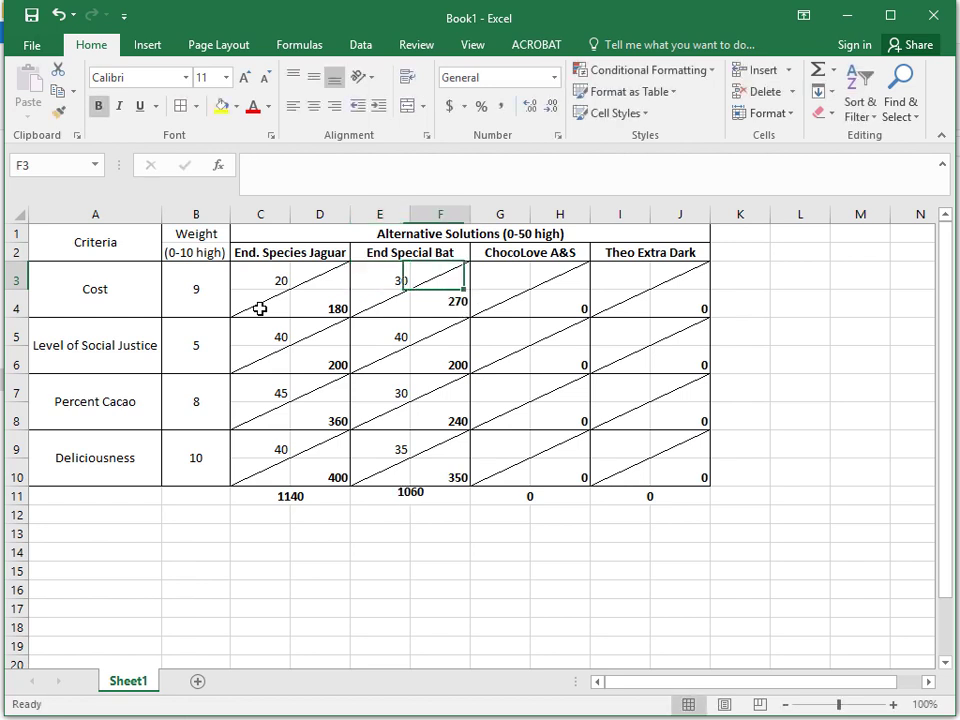
# Enter ChocoLove's Cost score of 35, then undo the mistaken G5/G6 entries
pyautogui.press('Right')
pyautogui.write('35')
pyautogui.press('Down')
pyautogui.press('Down')
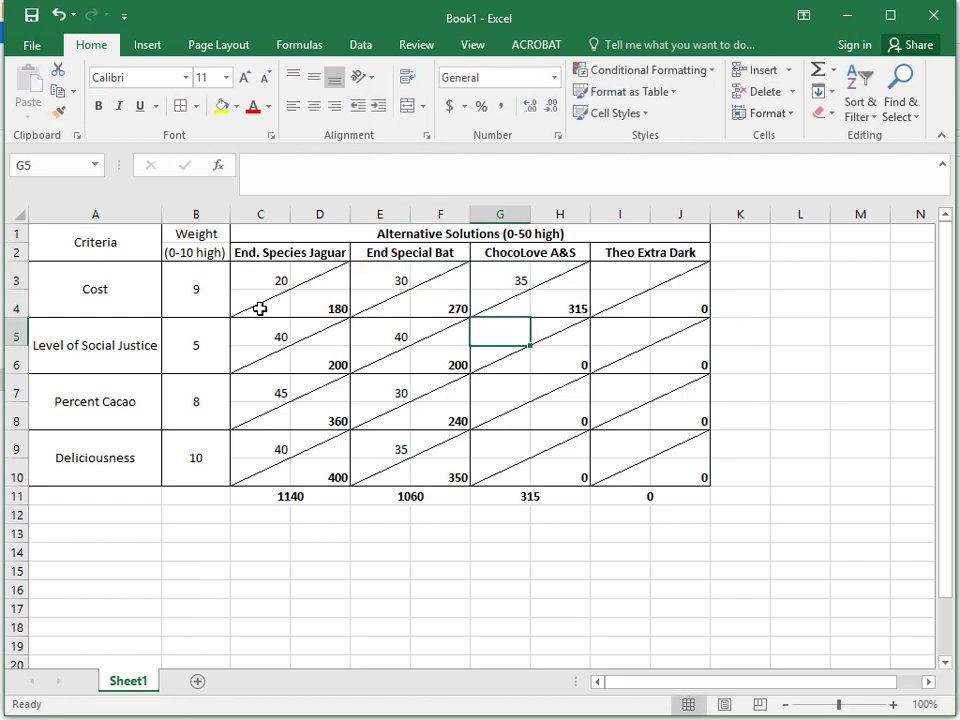
pyautogui.write('50')
pyautogui.press('Down')
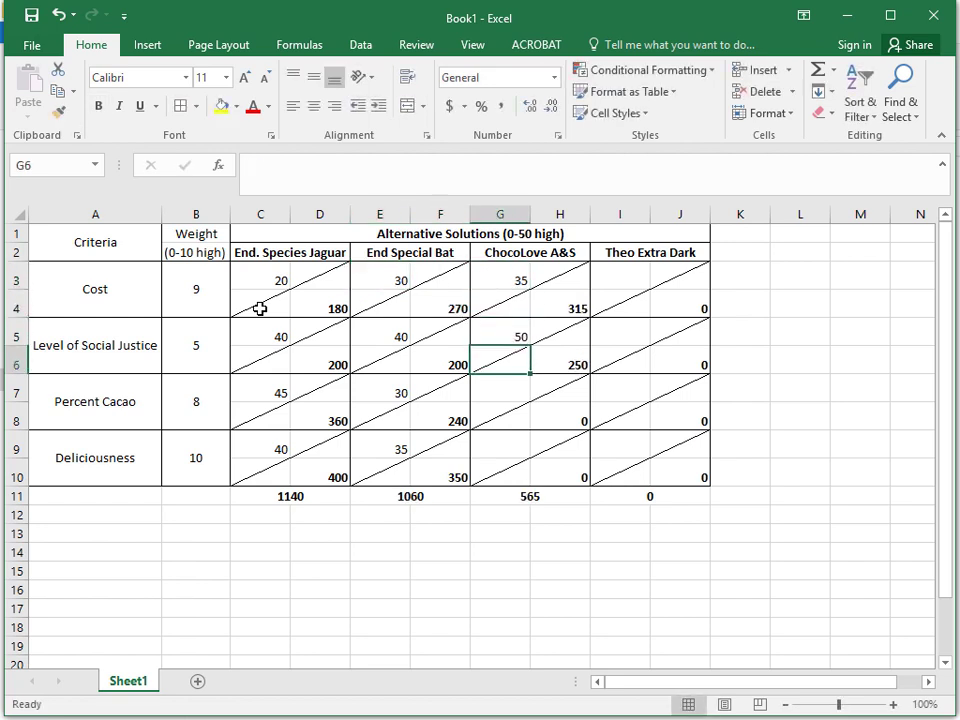
pyautogui.write('30')
pyautogui.press('Up')
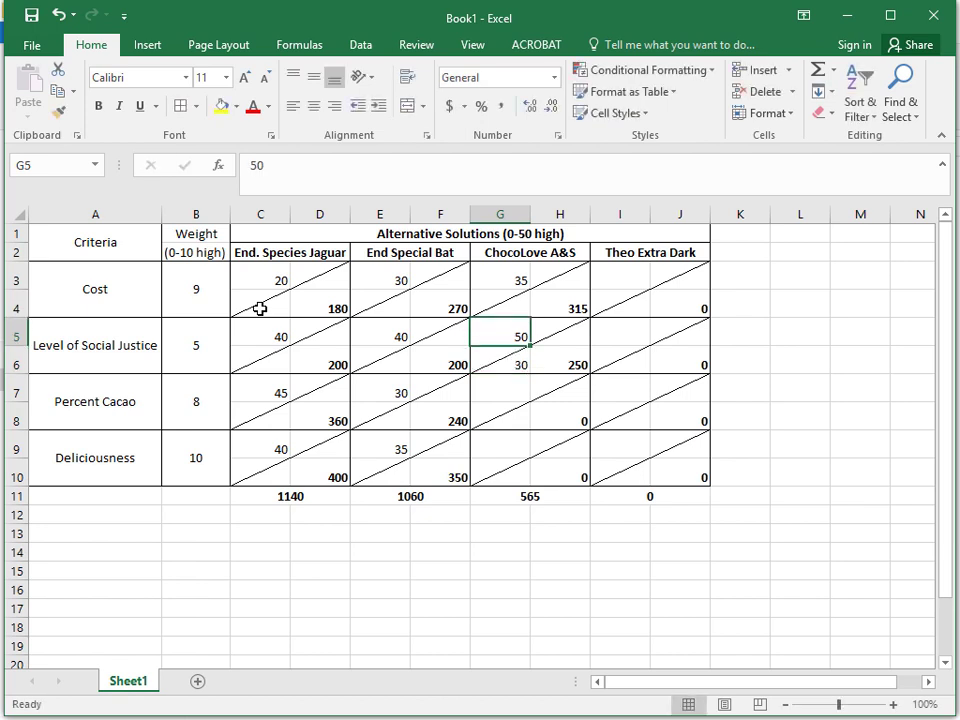
pyautogui.hotkey('ctrl', 'z')
pyautogui.hotkey('ctrl', 'z')
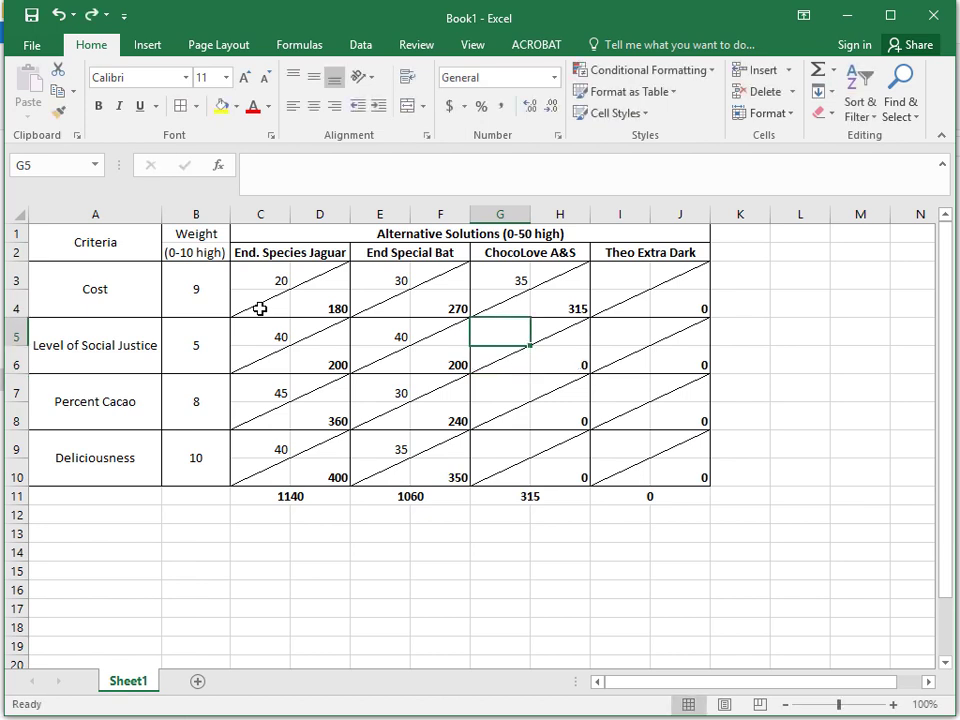
# Re-enter ChocoLove's remaining scores, ending with Social Justice 35 and Deliciousness 50
pyautogui.write('40')
pyautogui.press('Down')
pyautogui.press('Down')
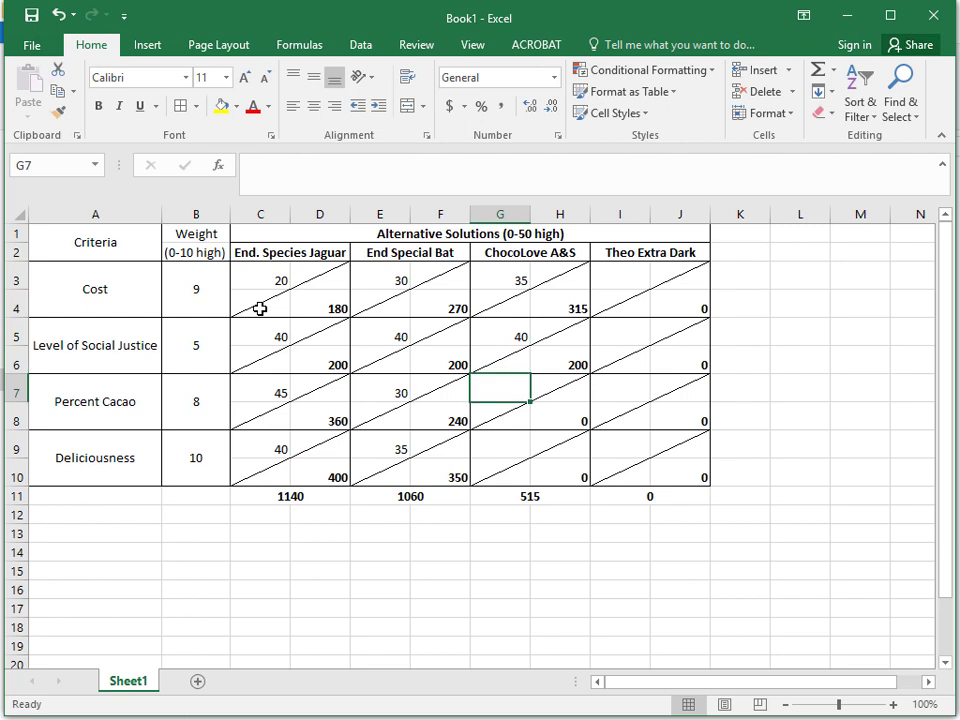
pyautogui.write('30')
pyautogui.press('Down')
pyautogui.press('Down')
pyautogui.write('35')
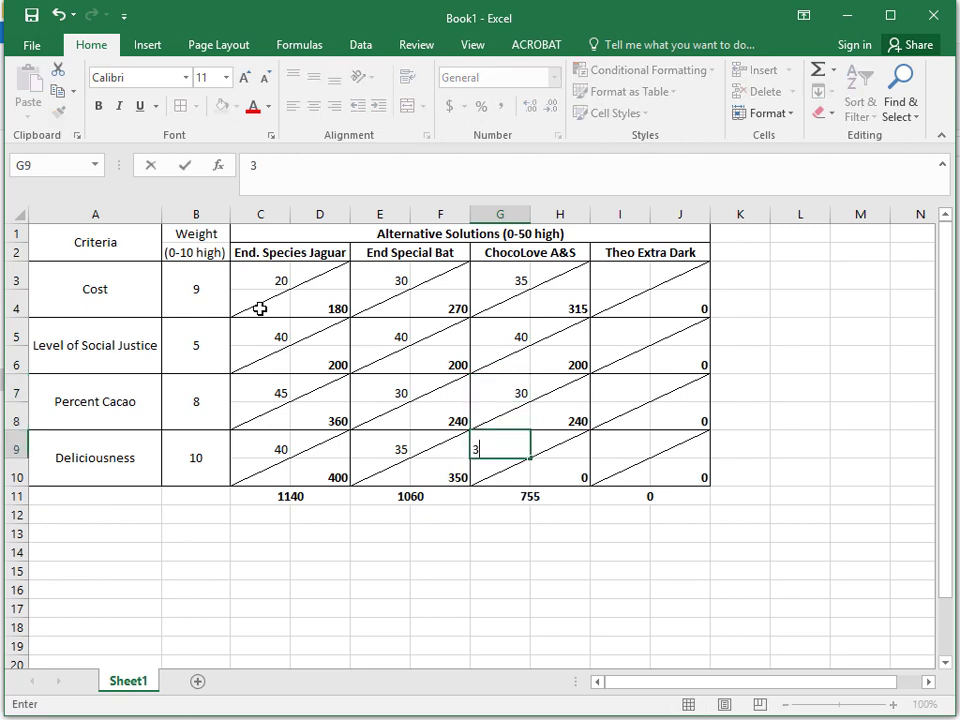
pyautogui.press('Right')
pyautogui.press('Right')
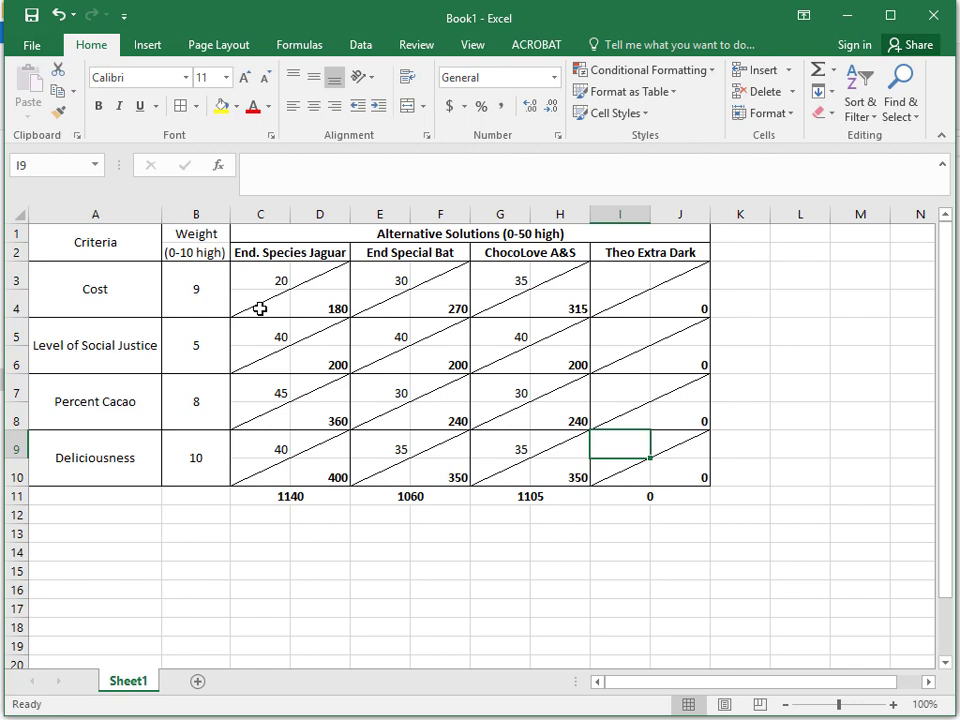
pyautogui.press('Left')
pyautogui.press('Left')
pyautogui.press('Up')
pyautogui.press('Up')
pyautogui.press('Up')
pyautogui.press('Up')
pyautogui.press('Up')
pyautogui.press('Up')
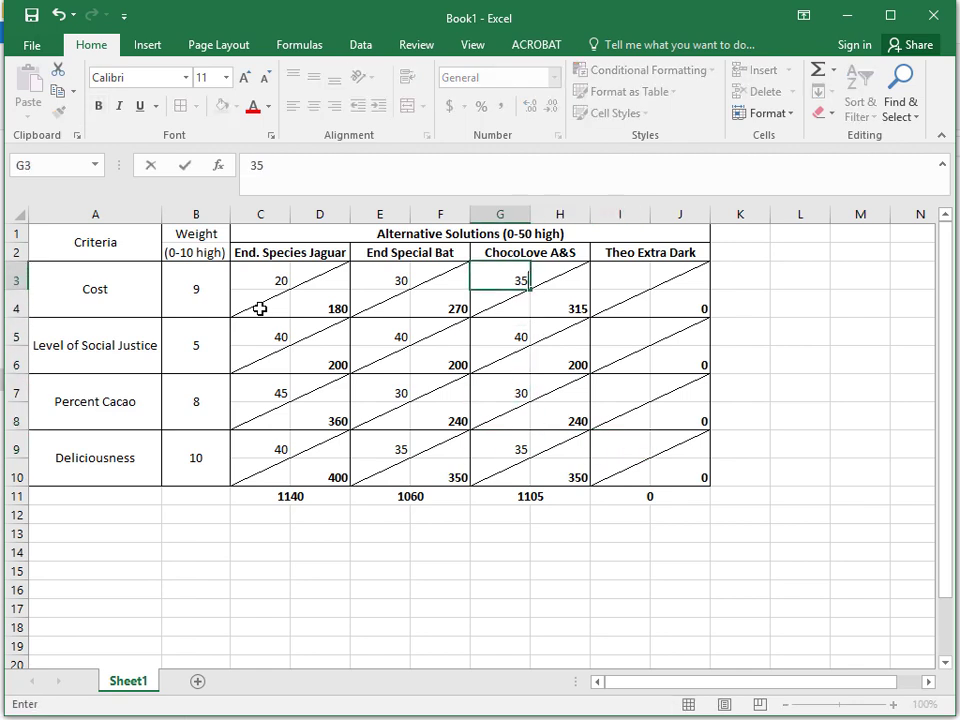
pyautogui.press('Down')
pyautogui.press('Down')
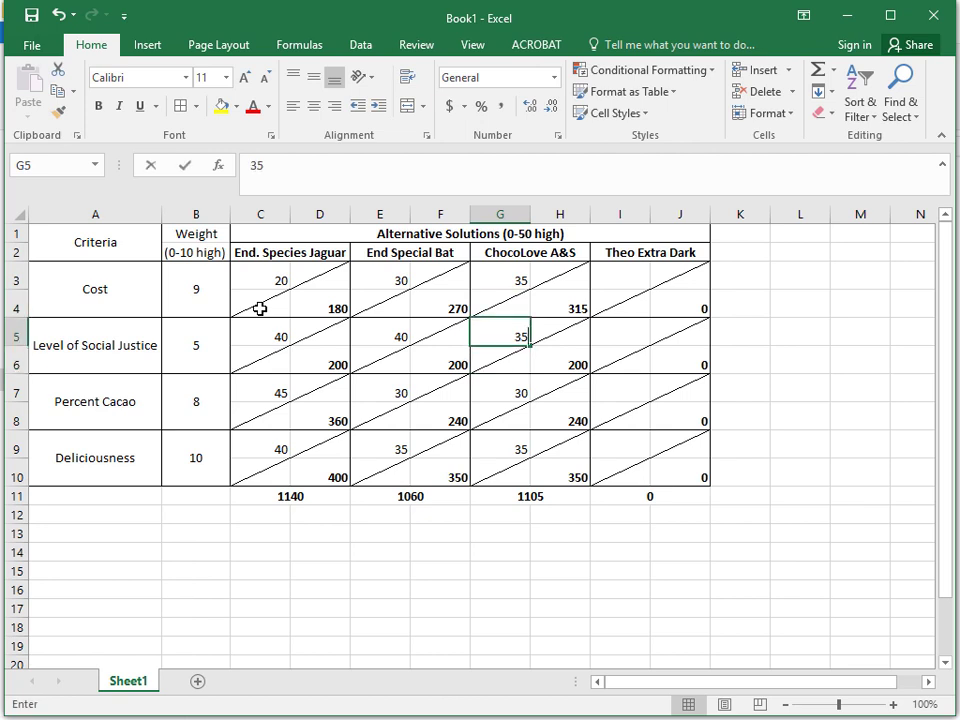
pyautogui.press('Return')
pyautogui.press('Down')
pyautogui.press('Down')
pyautogui.press('Down')
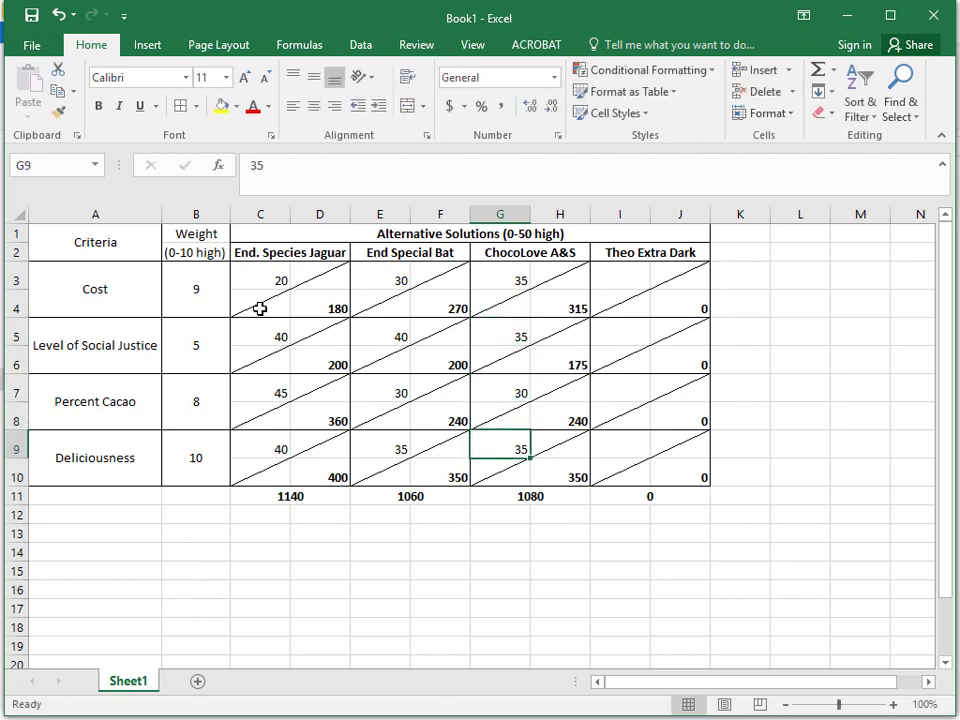
pyautogui.write('50')
pyautogui.press('Right')
pyautogui.press('Right')
# Score Theo Extra Dark: Cost 25, Social Justice 20, Percent Cacao 45, Deliciousness 45
pyautogui.press('Up')
pyautogui.press('Up')
pyautogui.press('Up')
pyautogui.press('Up')
pyautogui.press('Up')
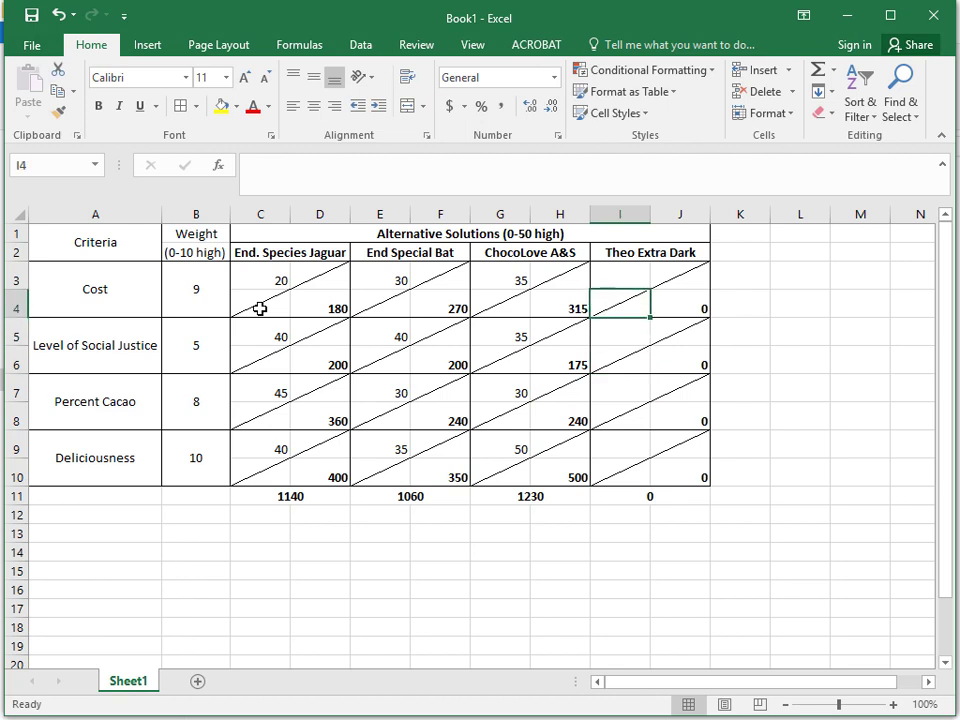
pyautogui.press('Up')
pyautogui.write('25')
pyautogui.press('Return')
pyautogui.press('Down')
pyautogui.write('20')
pyautogui.press('Return')
pyautogui.press('Down')
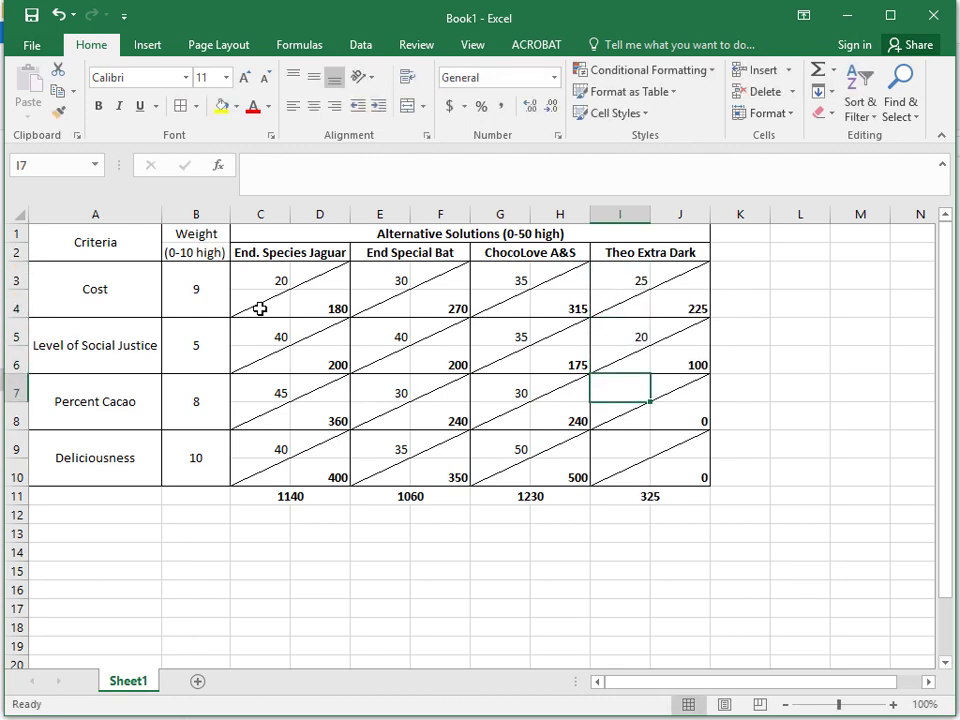
pyautogui.write('45')
pyautogui.press('Return')
pyautogui.press('Down')
pyautogui.write('45')
pyautogui.press('Return')
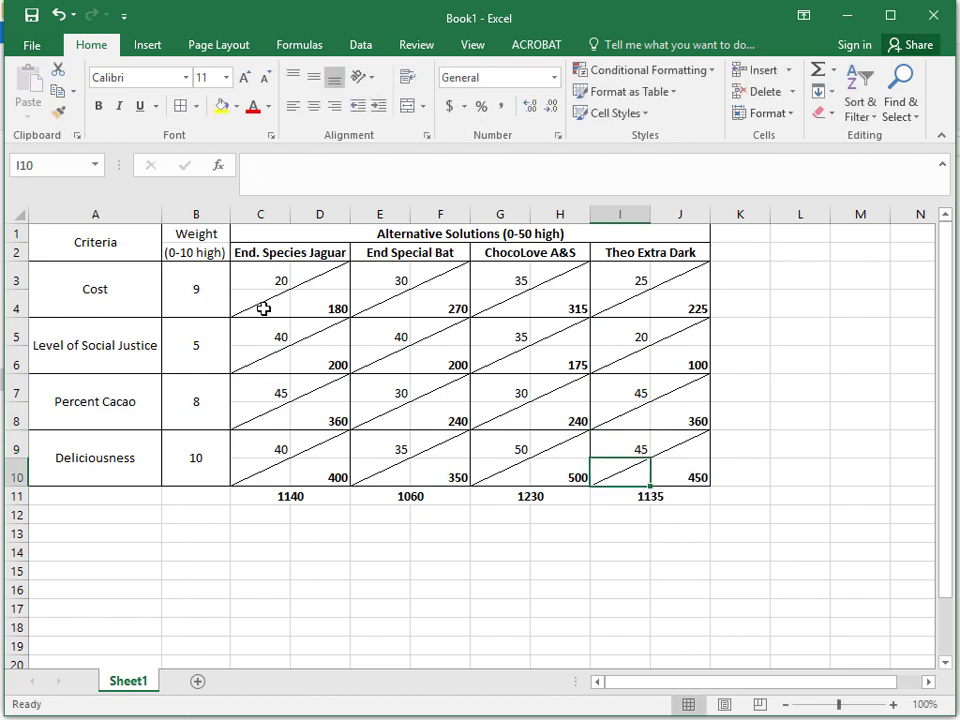
# Apply the Green-Yellow-Red colour scale to the totals in C11:J11
pyautogui.moveTo(303, 497); pyautogui.dragTo(257, 491)
pyautogui.click(669, 497)
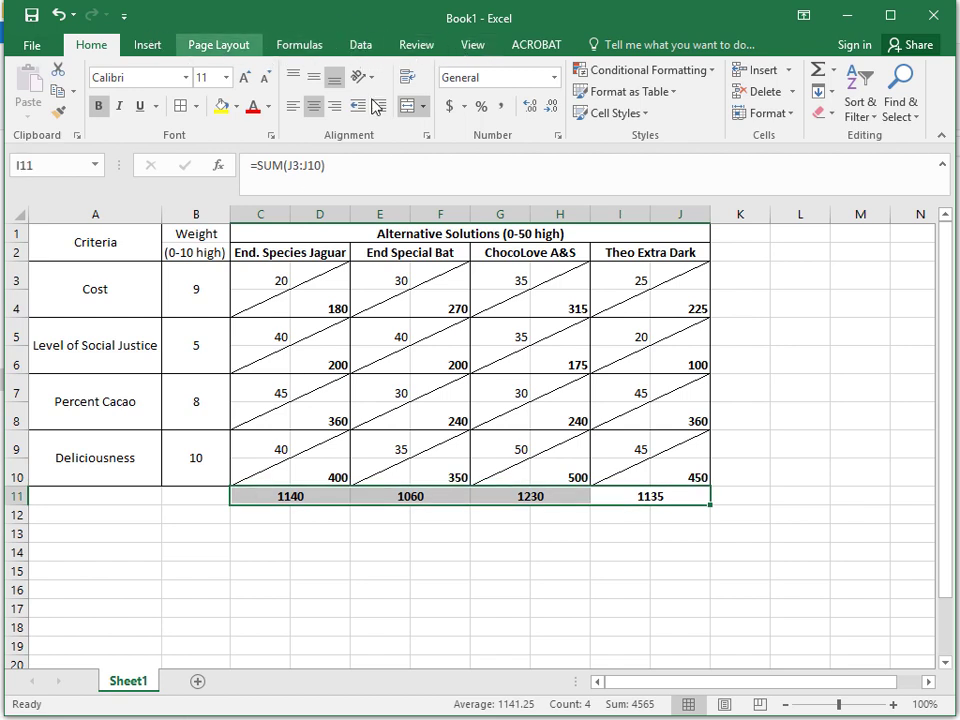
pyautogui.click(643, 70)
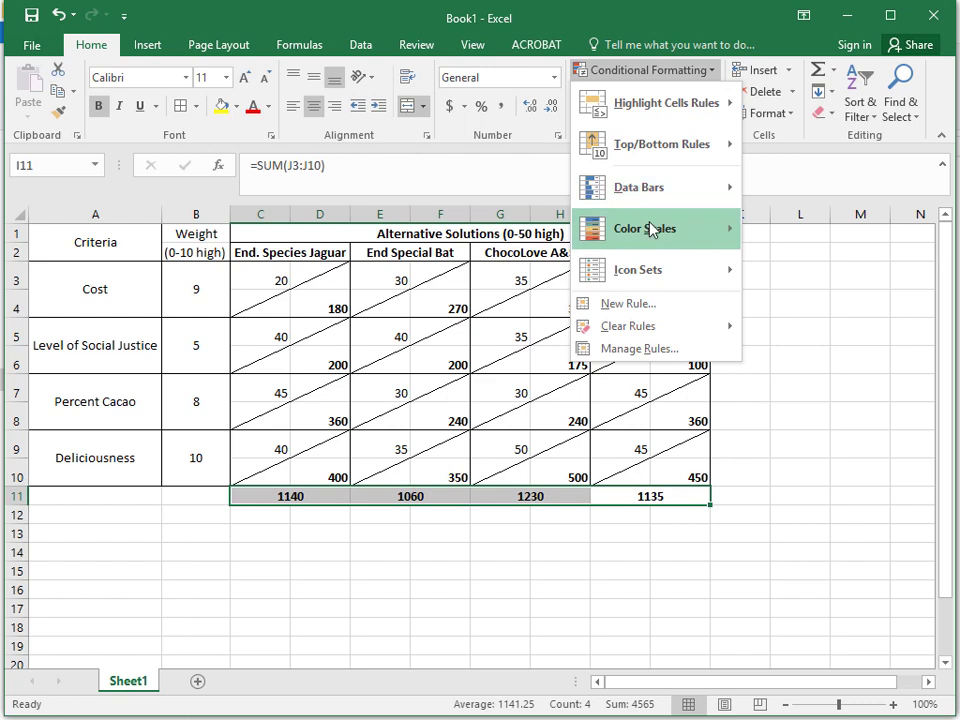
pyautogui.moveTo(737, 240)
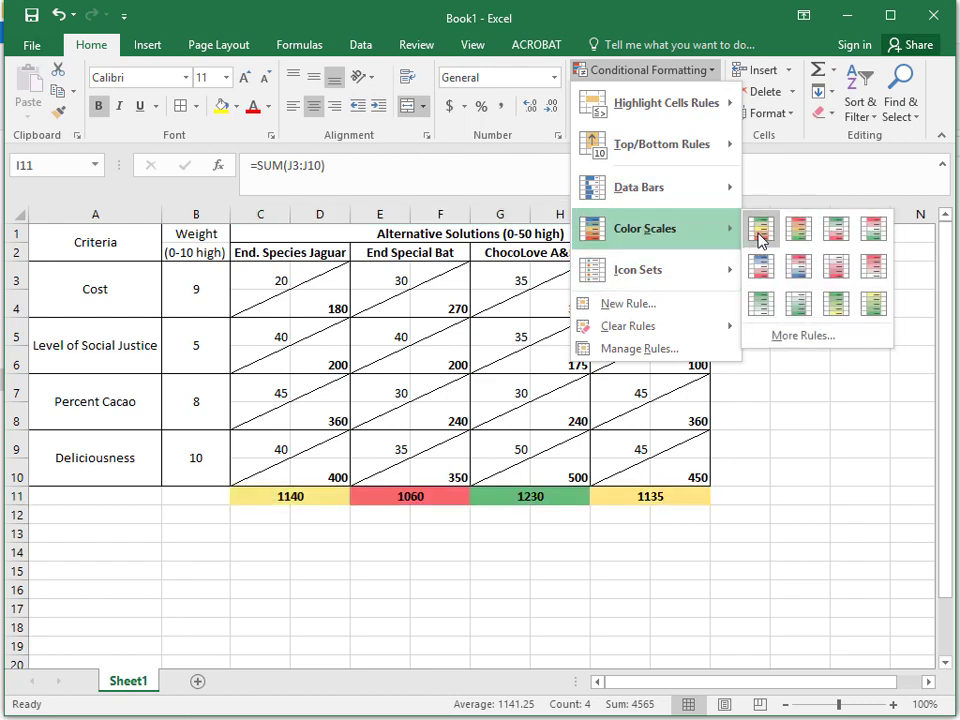
pyautogui.click(760, 232)
pyautogui.click(520, 535)
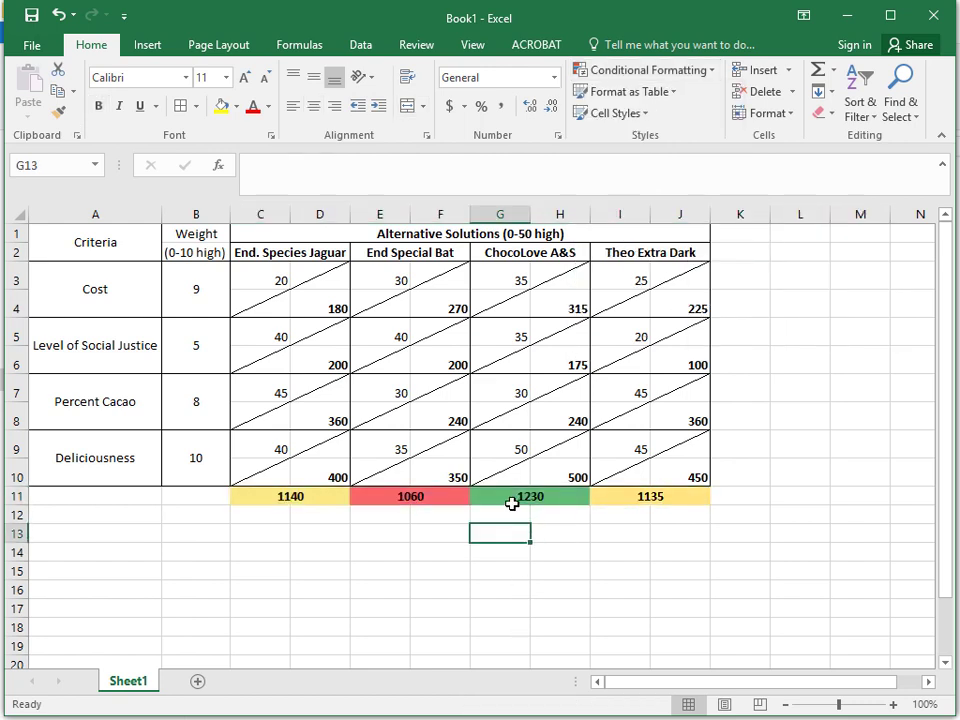
pyautogui.moveTo(318, 490); pyautogui.dragTo(685, 496)
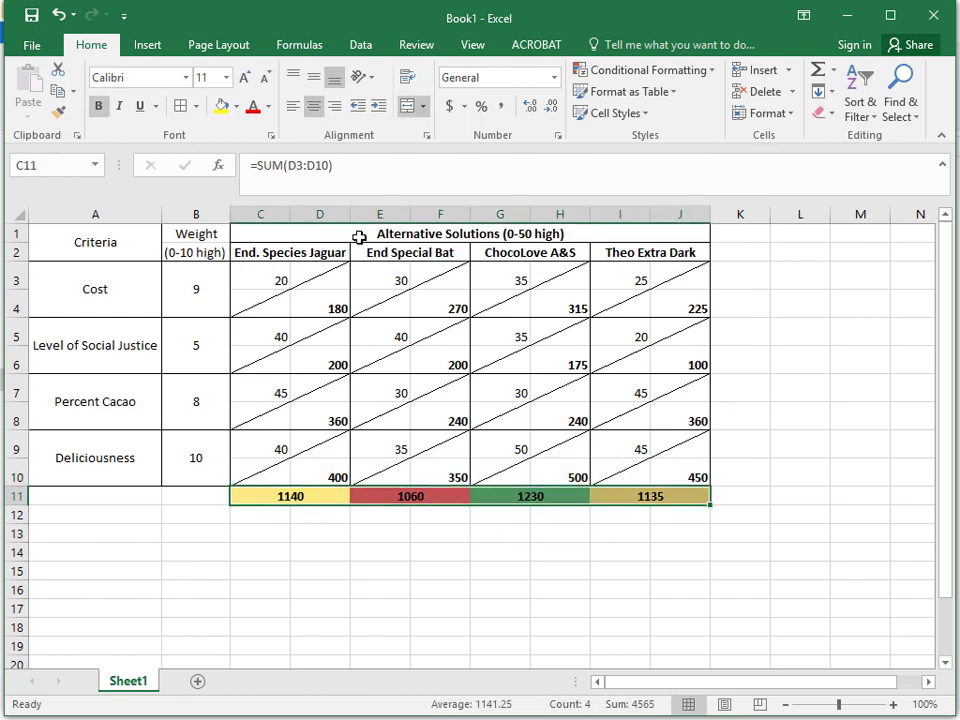
# Add a bold, right-aligned 'Total' label in B11, merged across A11:B11
pyautogui.click(320, 588)
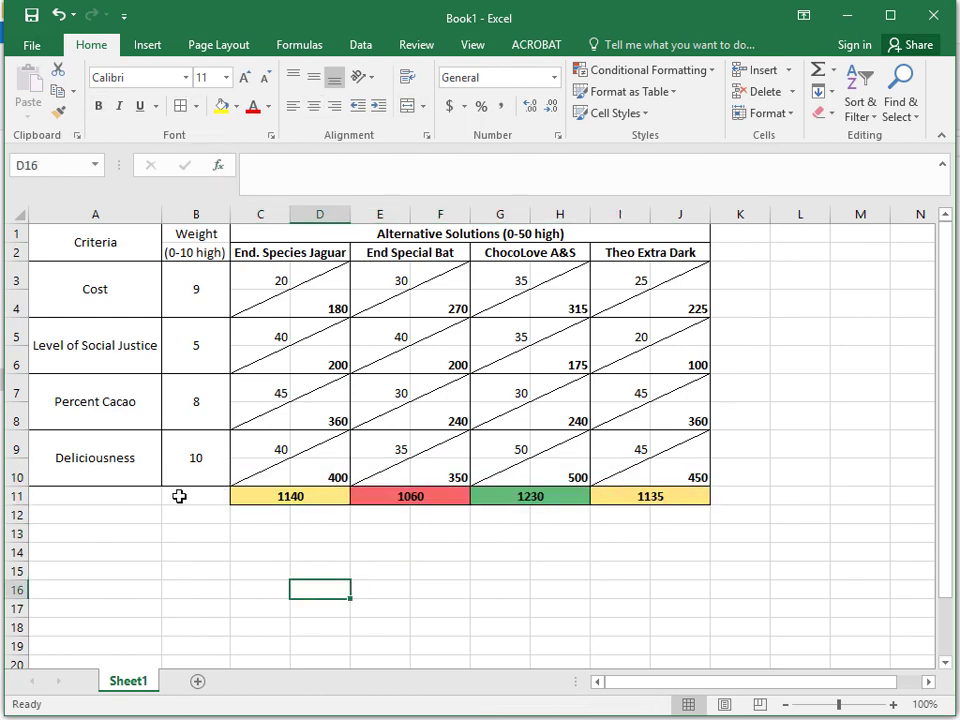
pyautogui.click(179, 496)
pyautogui.write('Total')
pyautogui.press('Return')
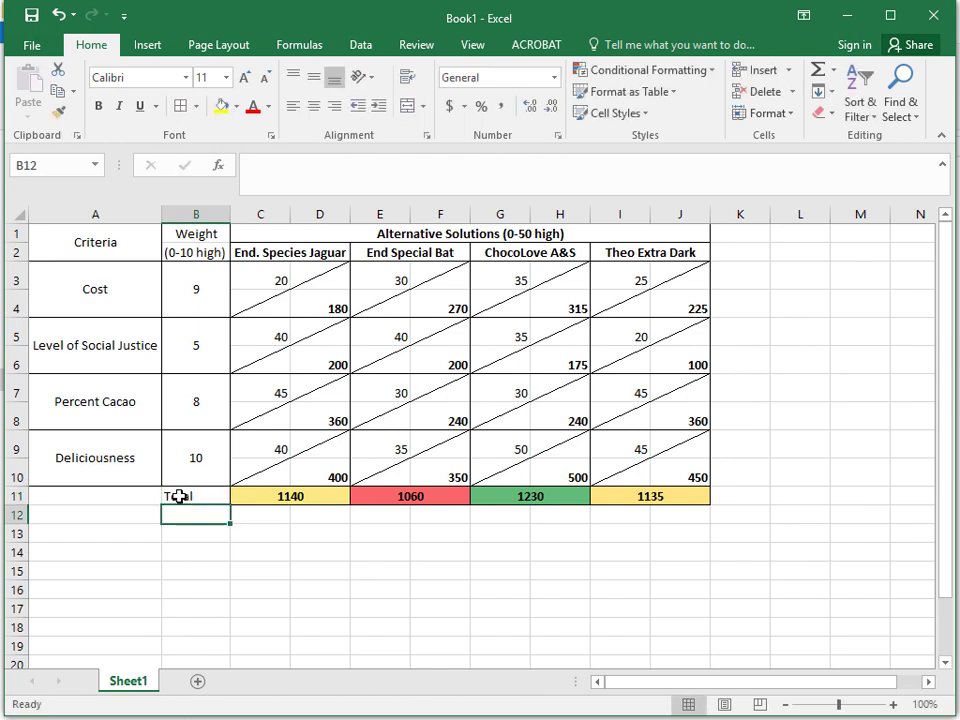
pyautogui.moveTo(179, 496); pyautogui.dragTo(140, 497)
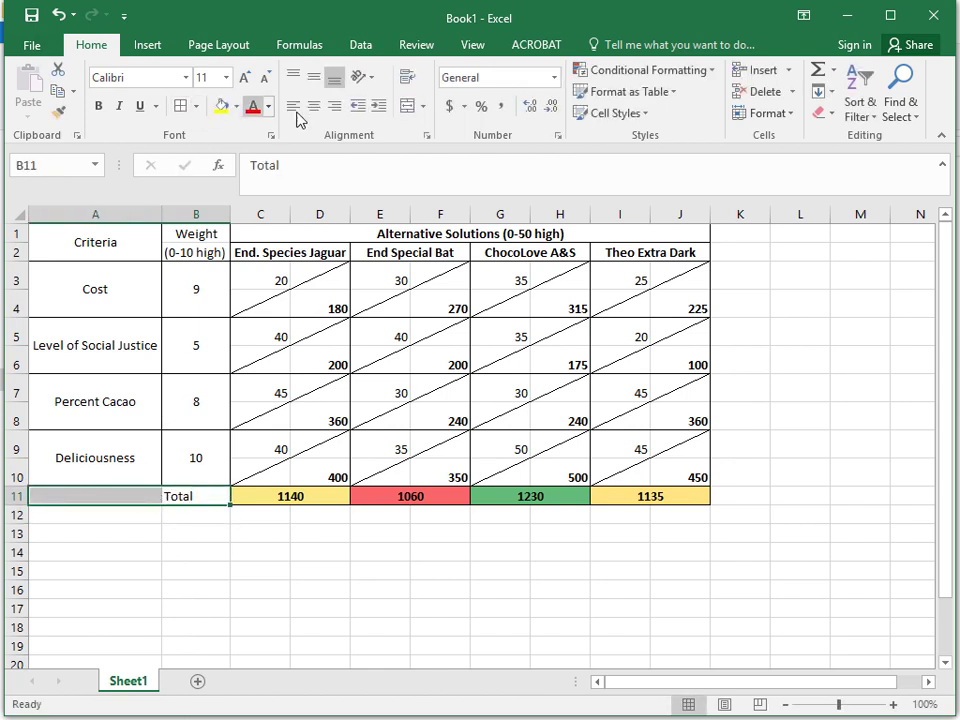
pyautogui.click(408, 106)
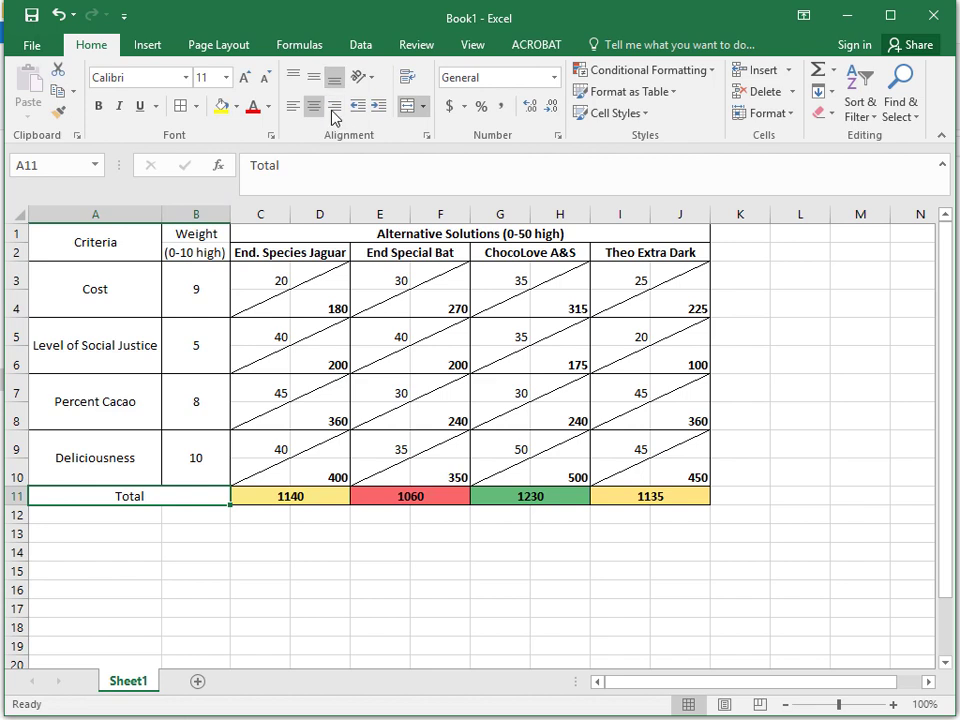
pyautogui.click(334, 106)
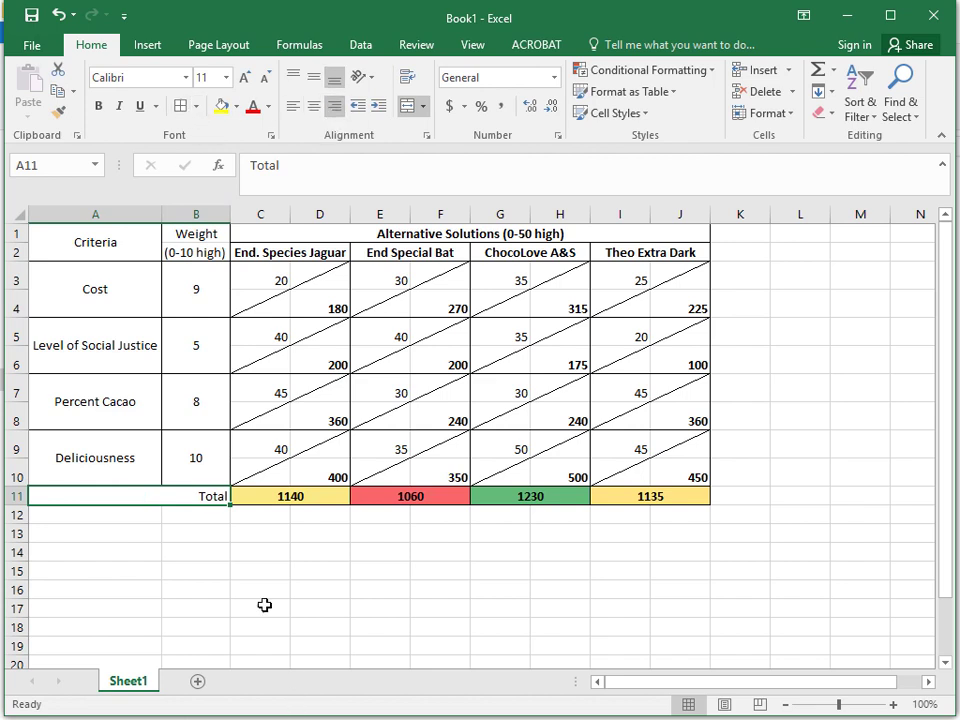
pyautogui.click(250, 572)
pyautogui.click(191, 497)
pyautogui.hotkey('ctrl', 'b')
# Switch the print layout to Landscape Orientation so the matrix fits on 1 page
pyautogui.click(32, 45)
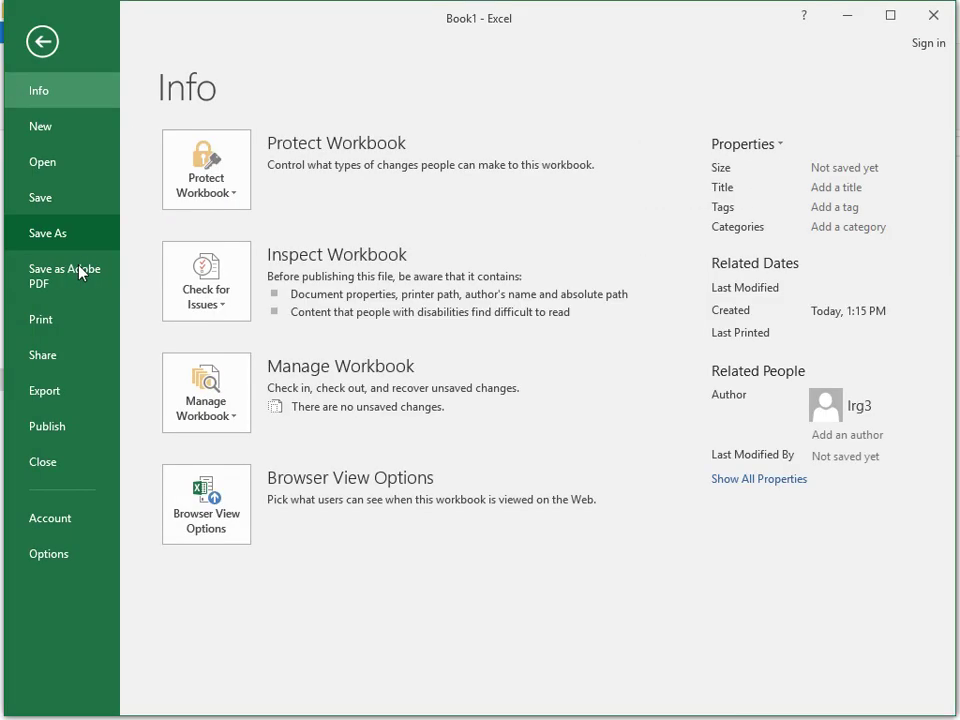
pyautogui.click(78, 320)
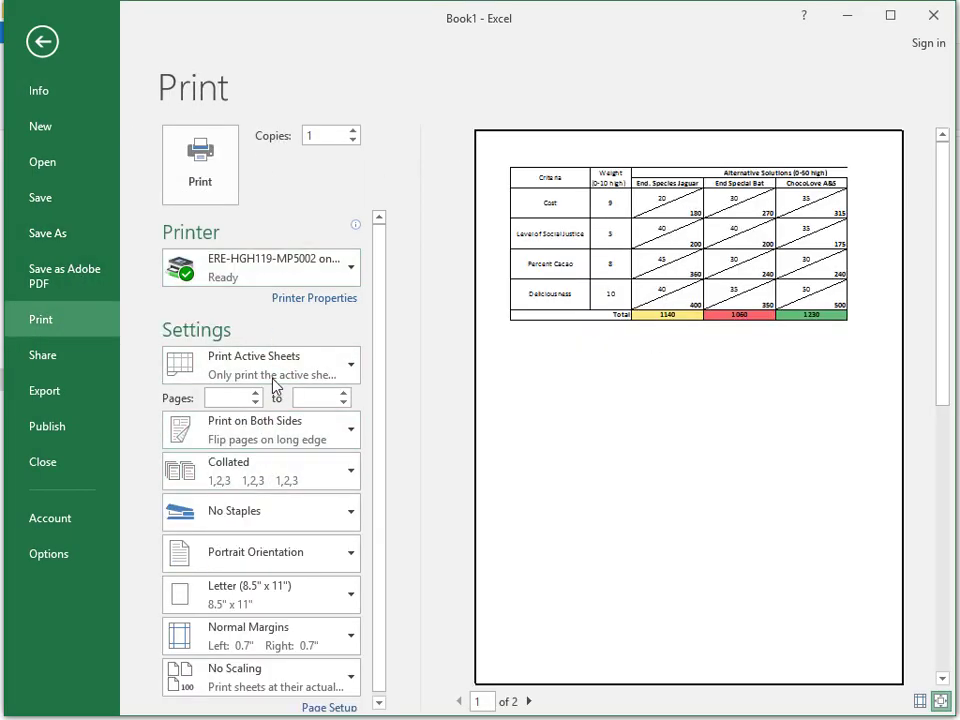
pyautogui.click(281, 553)
pyautogui.click(282, 594)
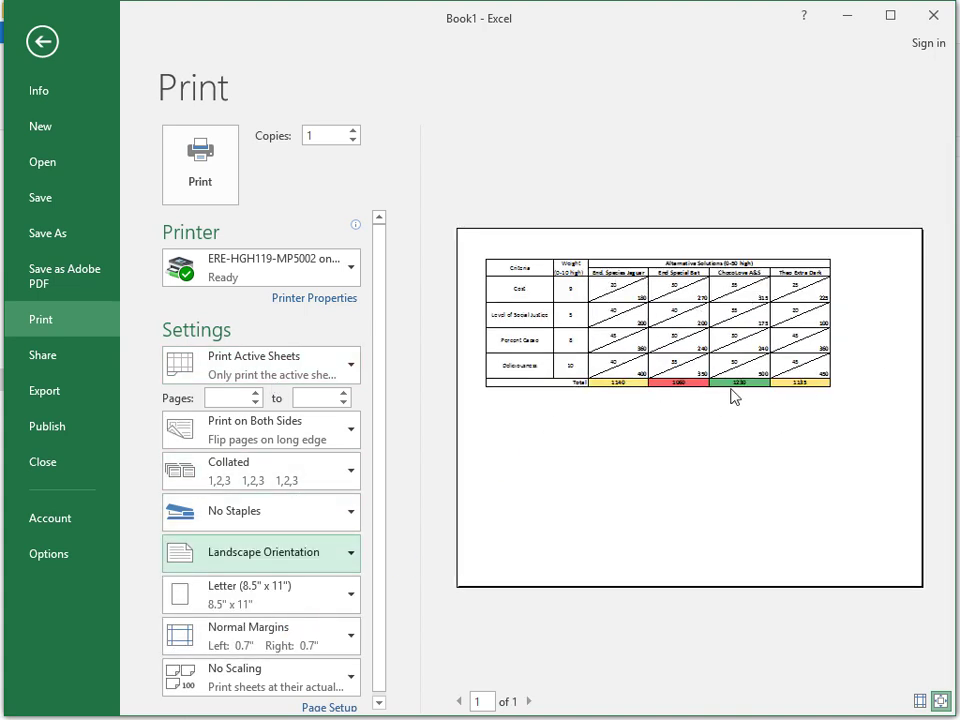
# Change the Level of Social Justice weight in B5 from 5 to 7
pyautogui.click(20, 41)
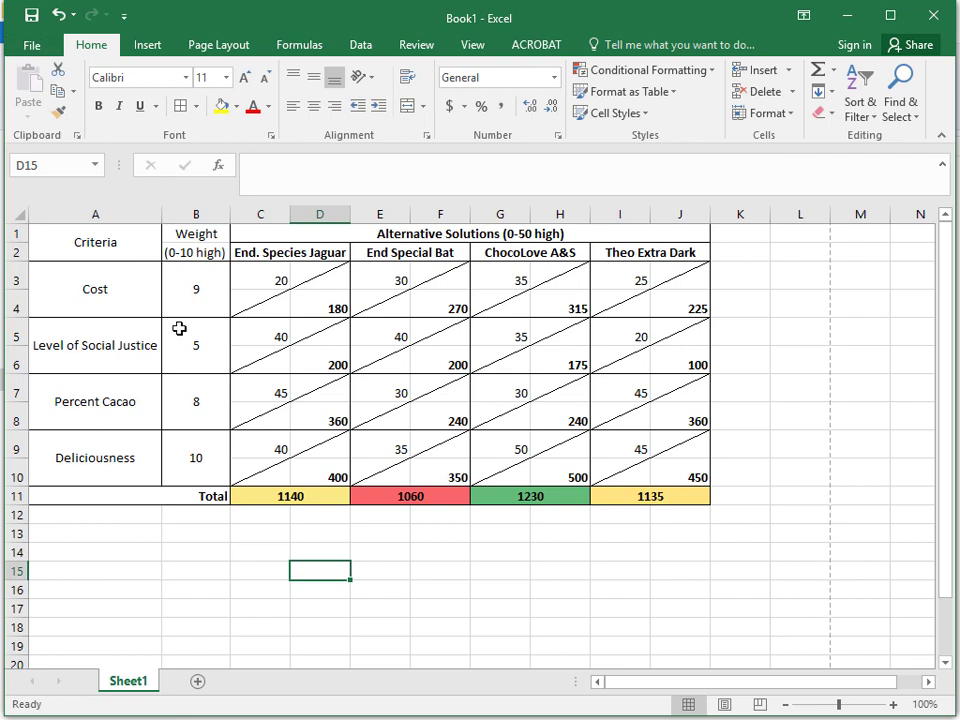
pyautogui.click(195, 343)
pyautogui.write('7')
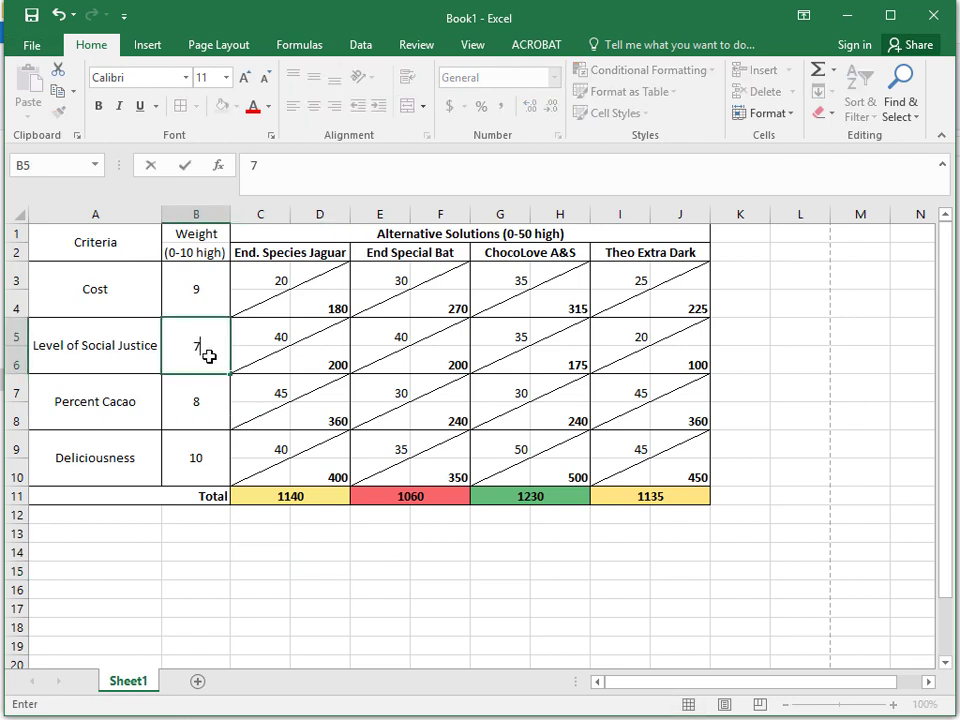
pyautogui.press('Return')
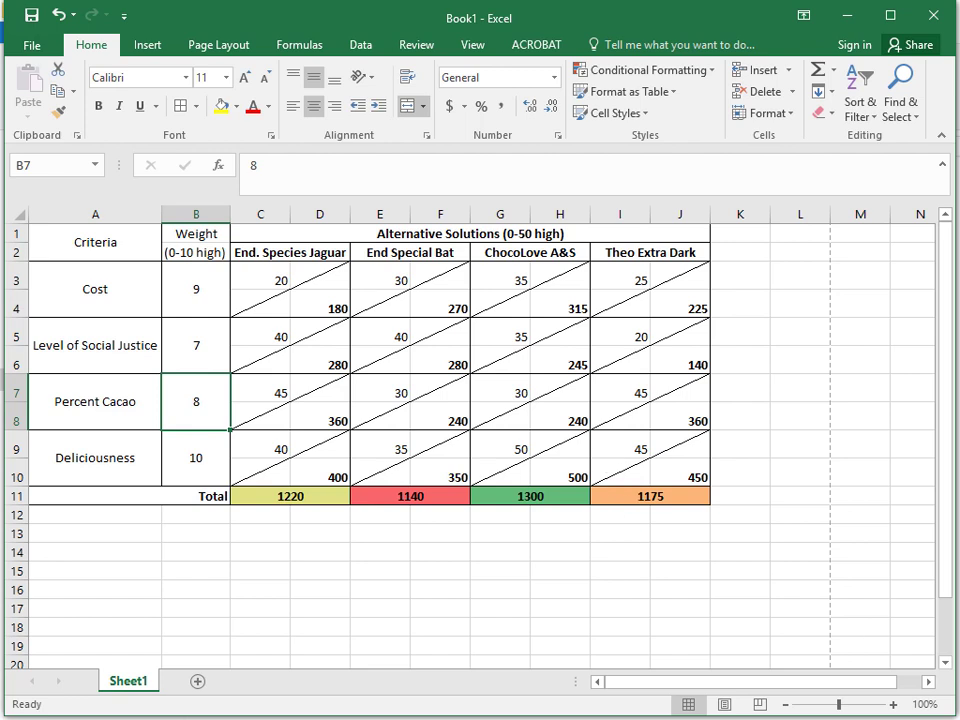
pyautogui.click(260, 590)
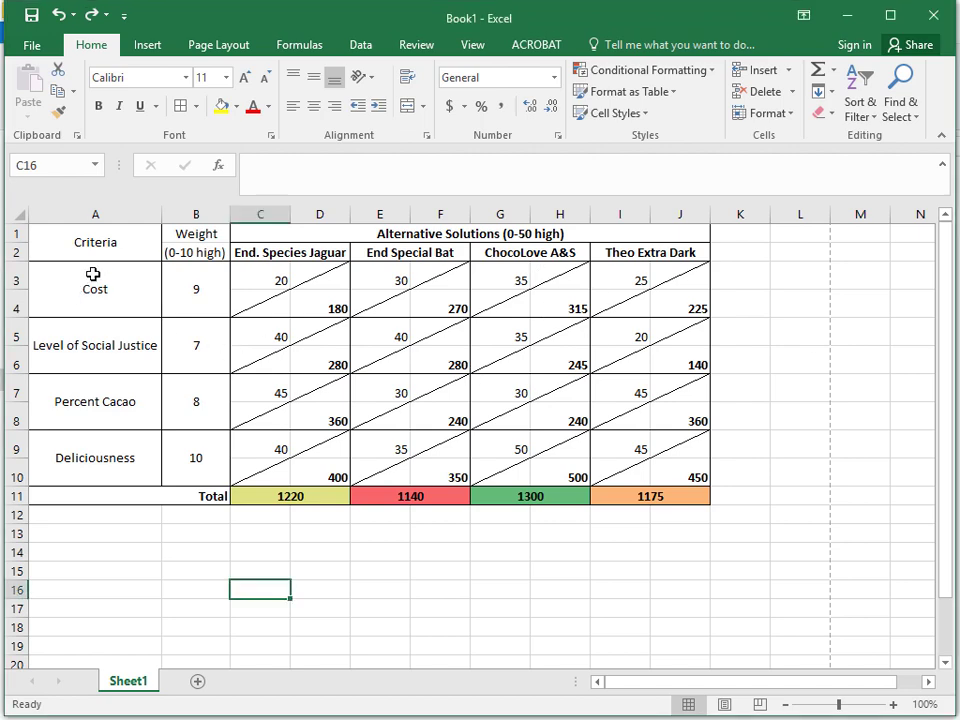
# Set the font size of the matrix A3:J11 to 16
pyautogui.moveTo(92, 274); pyautogui.dragTo(624, 491)
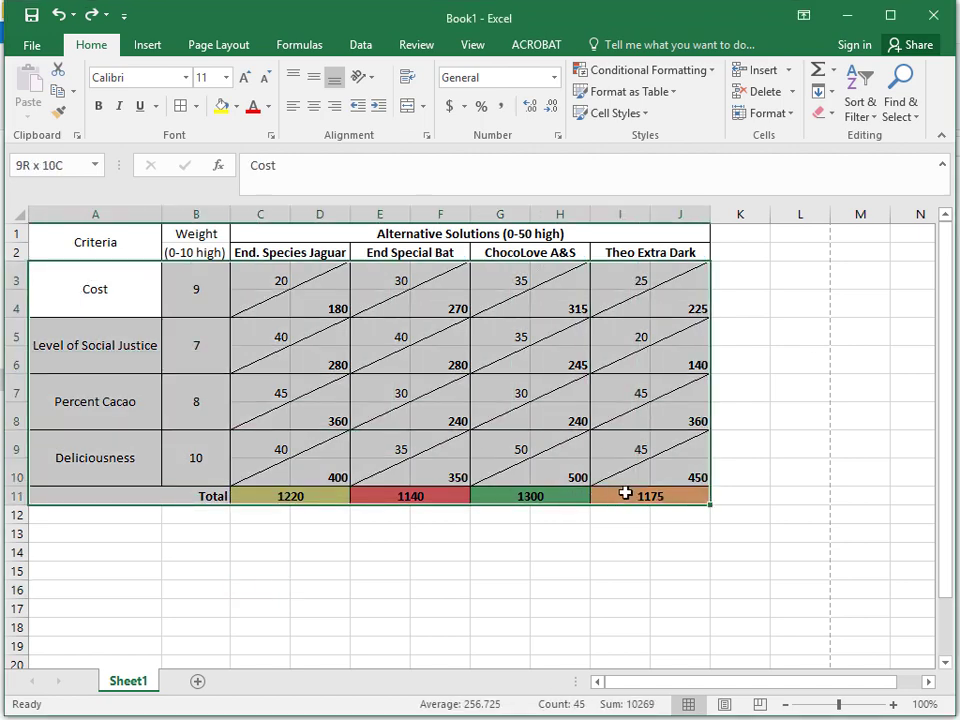
pyautogui.click(226, 78)
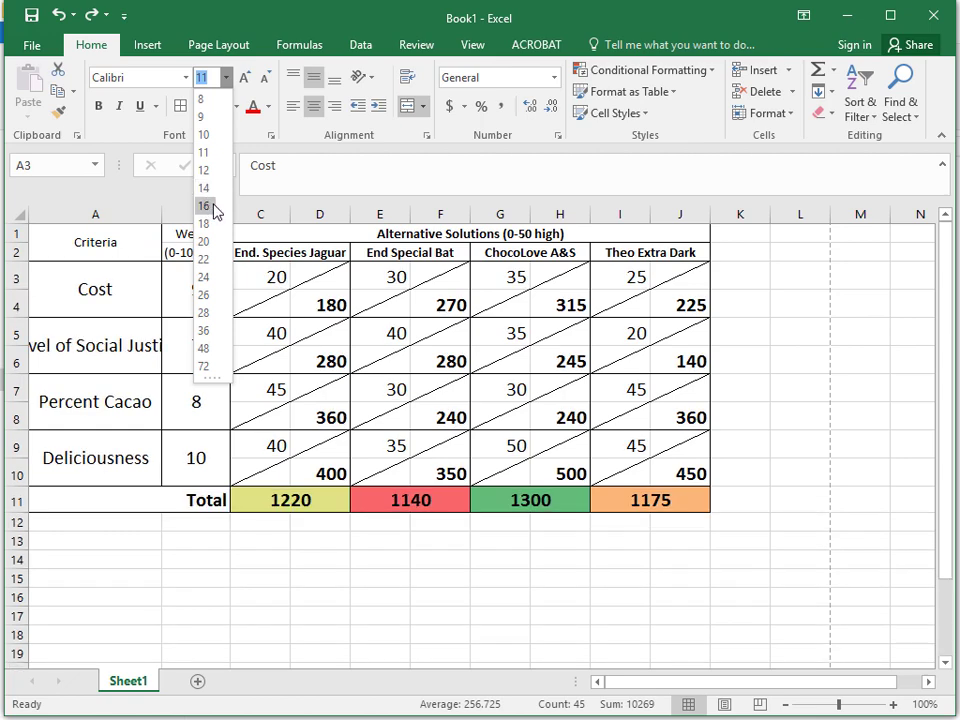
pyautogui.click(213, 207)
pyautogui.click(356, 585)
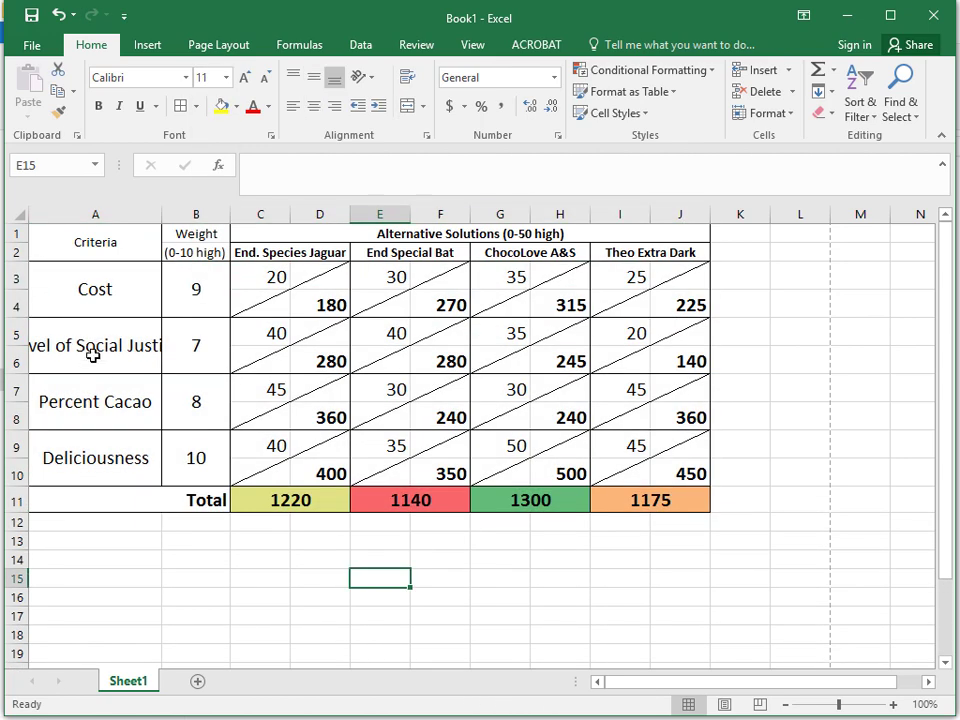
# Turn on Wrap text for the criteria names in A3:A10
pyautogui.click(92, 355)
pyautogui.moveTo(92, 290); pyautogui.dragTo(69, 463)
pyautogui.rightClick(72, 465)
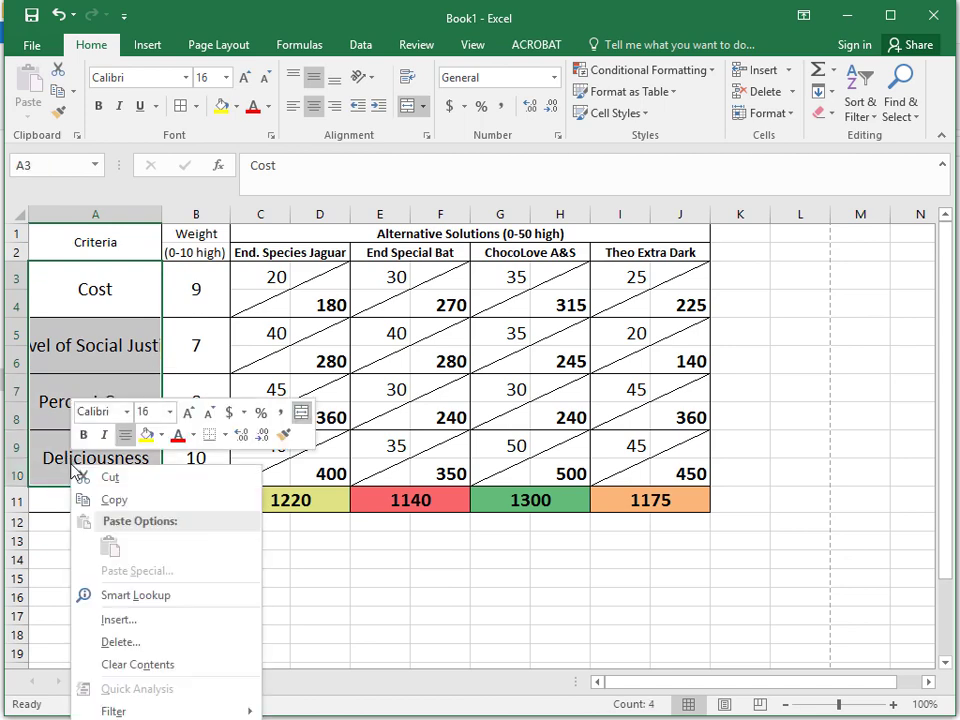
pyautogui.hotkey('ctrl', '1')
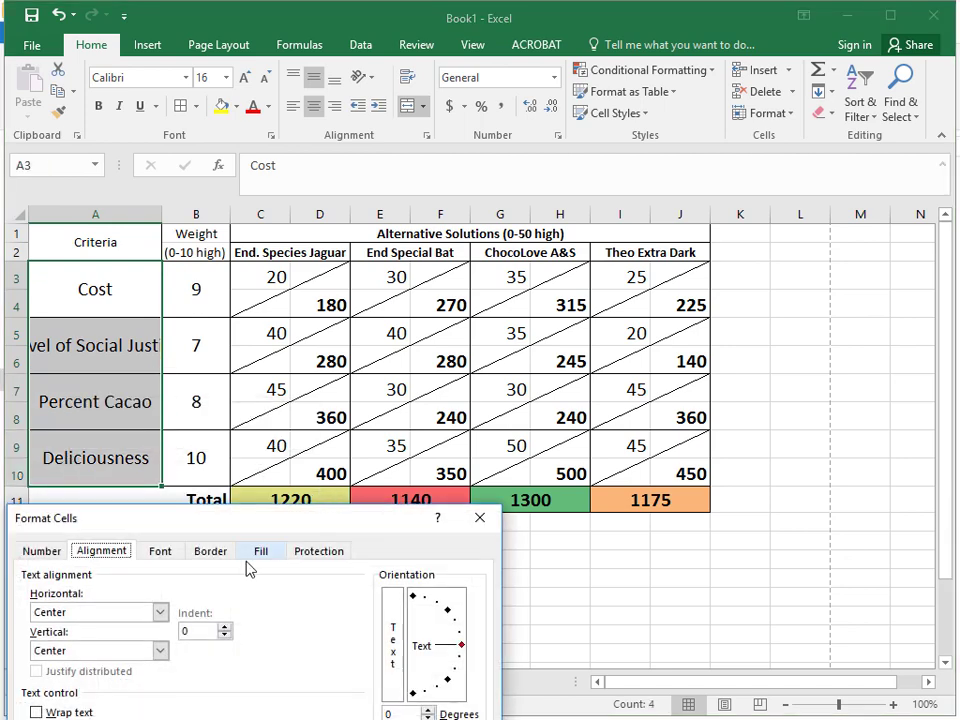
pyautogui.click(223, 556)
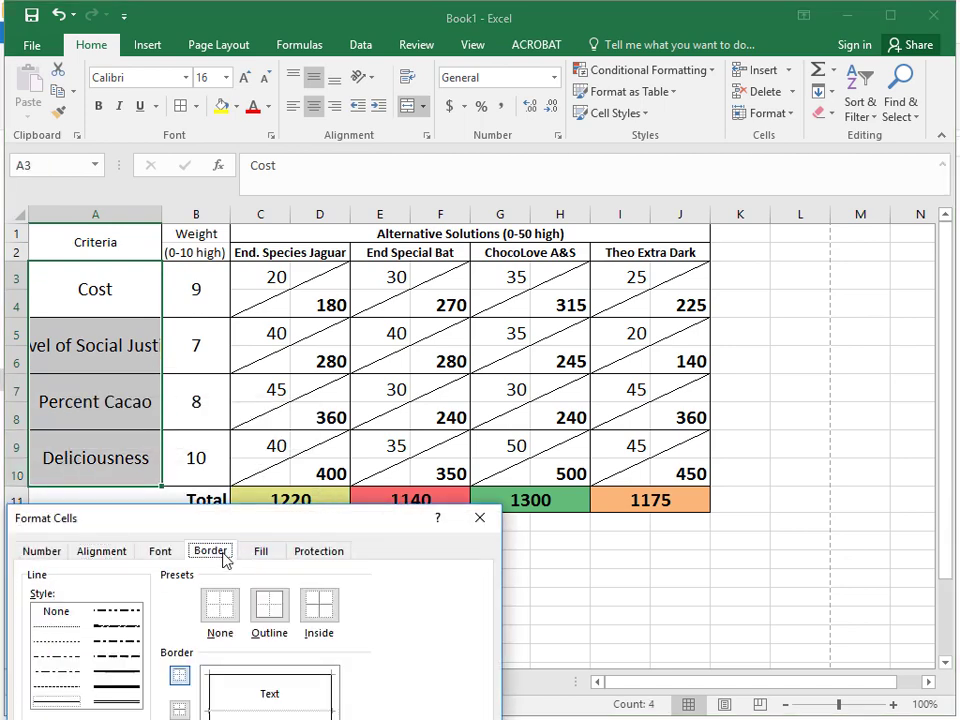
pyautogui.click(112, 551)
pyautogui.click(76, 713)
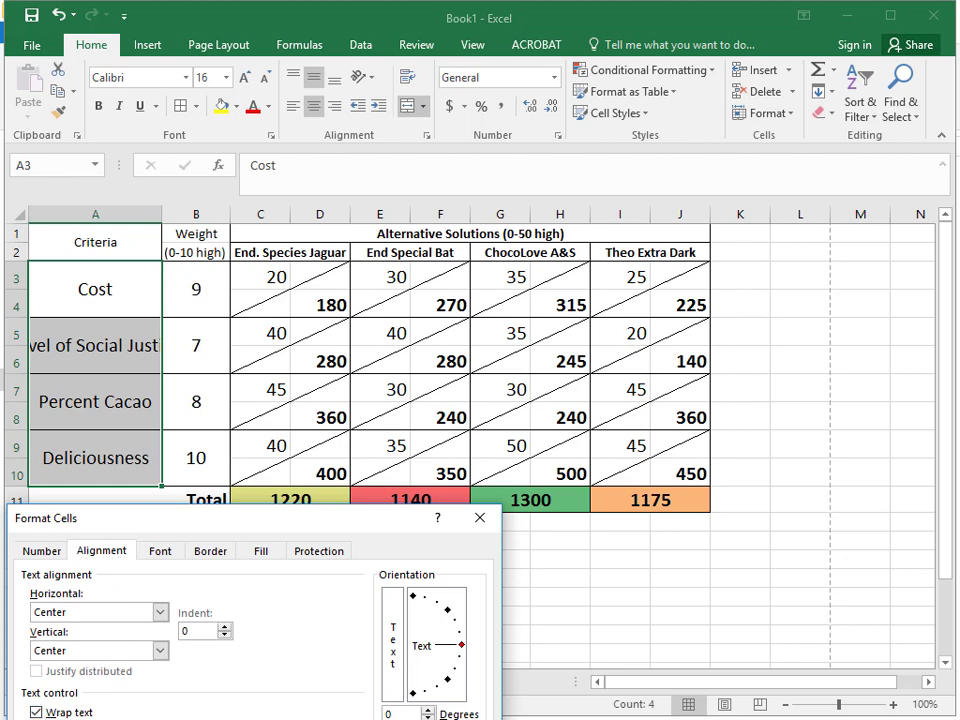
pyautogui.press('Return')
pyautogui.click(141, 435)
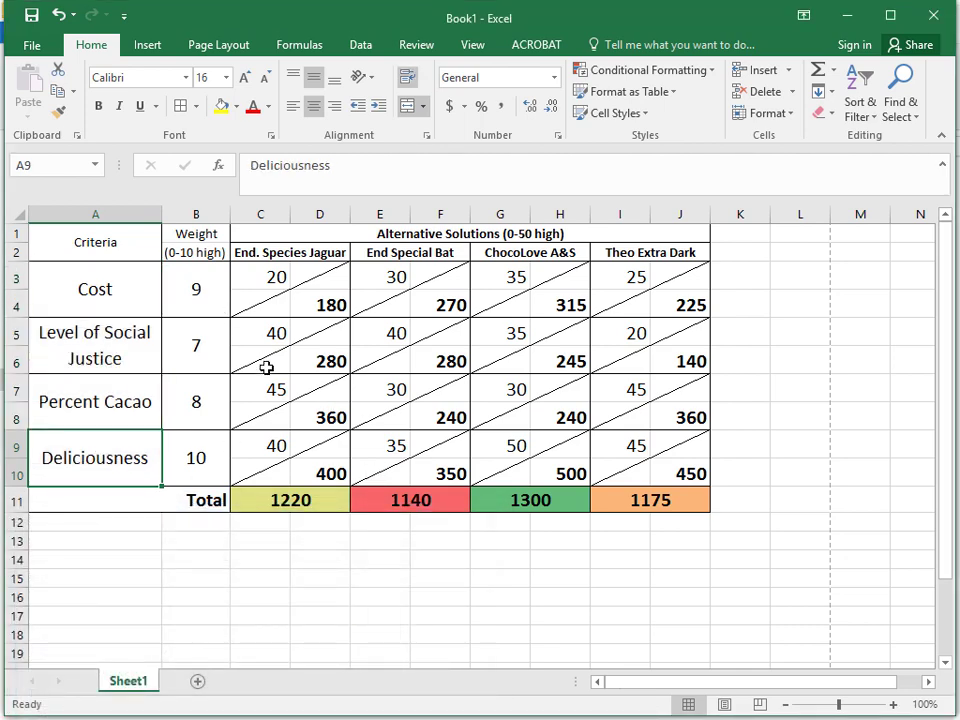
# Make the Criteria header bold at size 16 and the Weight header bold
pyautogui.click(124, 243)
pyautogui.hotkey('ctrl', 'b')
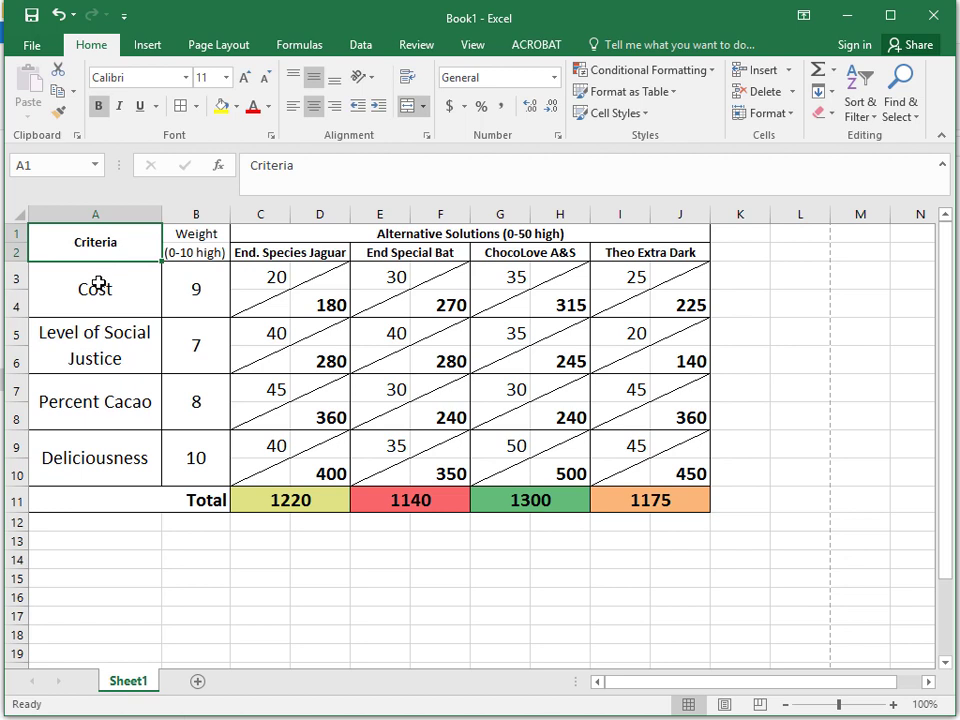
pyautogui.click(226, 77)
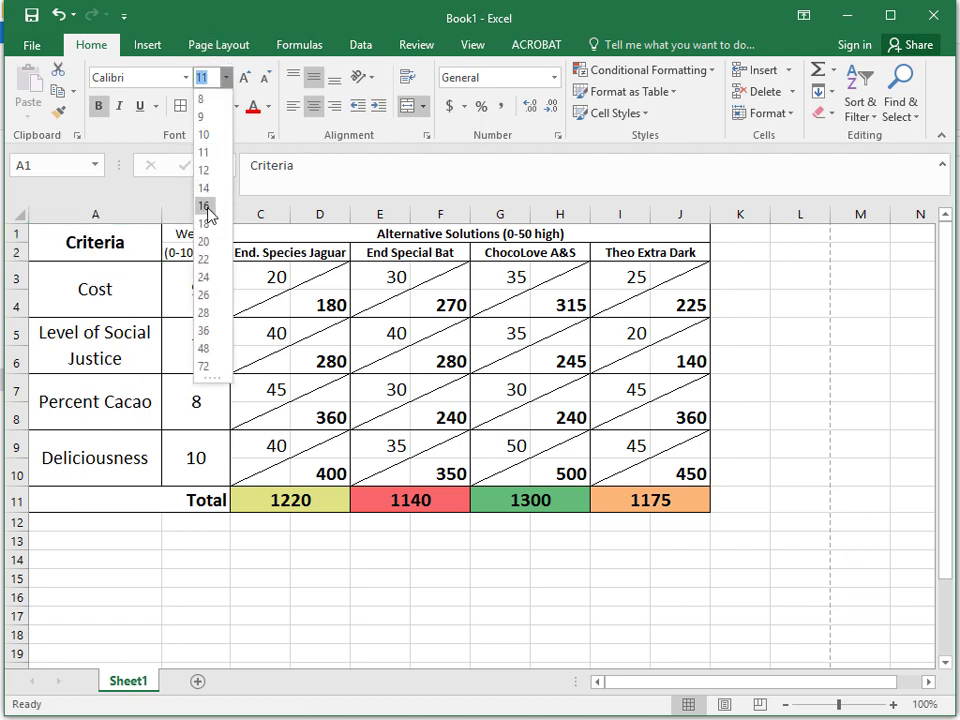
pyautogui.click(208, 208)
pyautogui.click(262, 596)
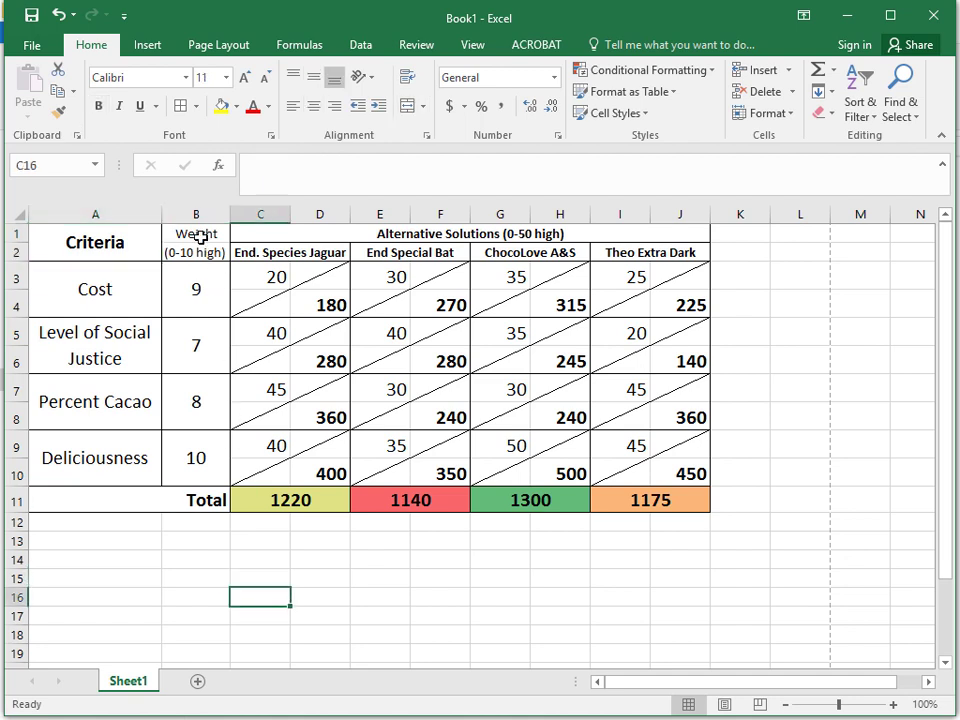
pyautogui.moveTo(200, 237); pyautogui.dragTo(197, 248)
pyautogui.hotkey('ctrl', 'b')
pyautogui.click(348, 581)
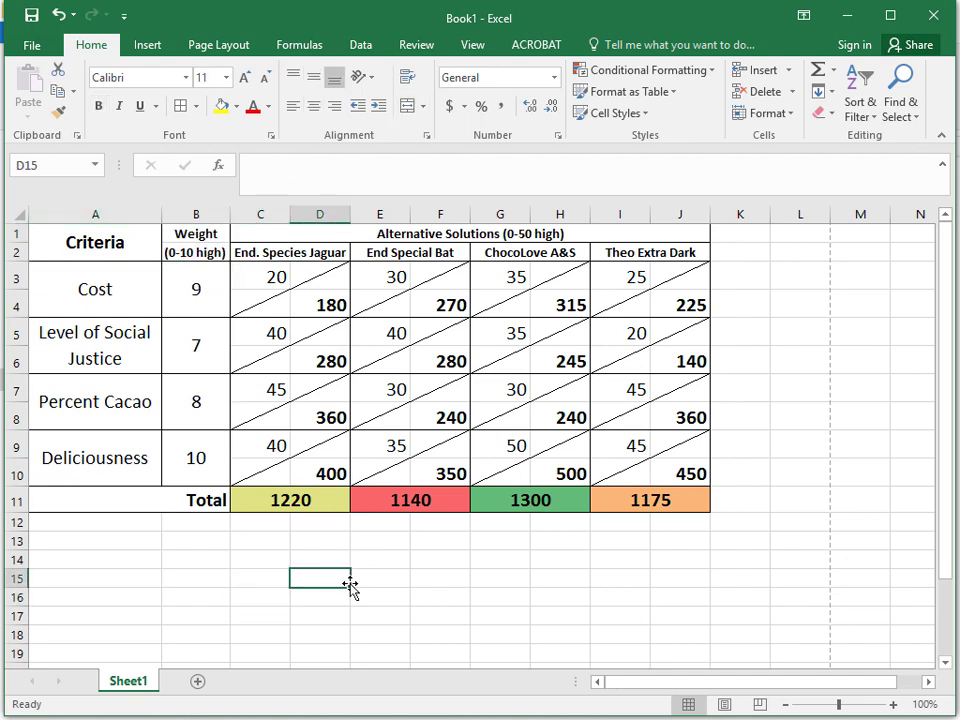